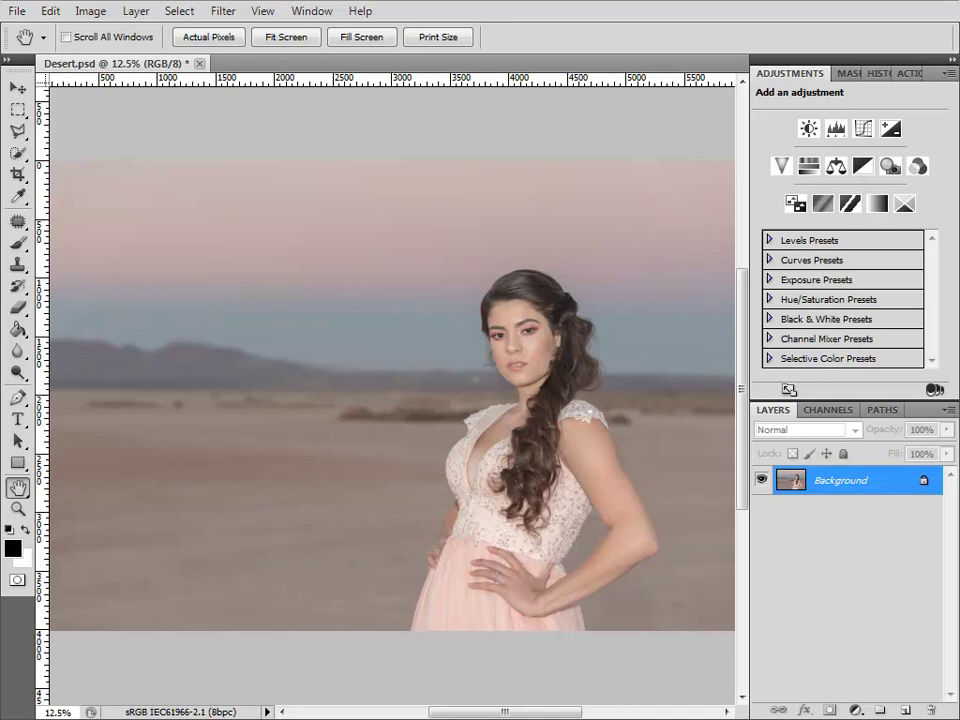
- Duplicate the Background layer and set the Clone Stamp brush size to 500 for cloning on the copy
{"action": "key", "text": "ctrl+j"}
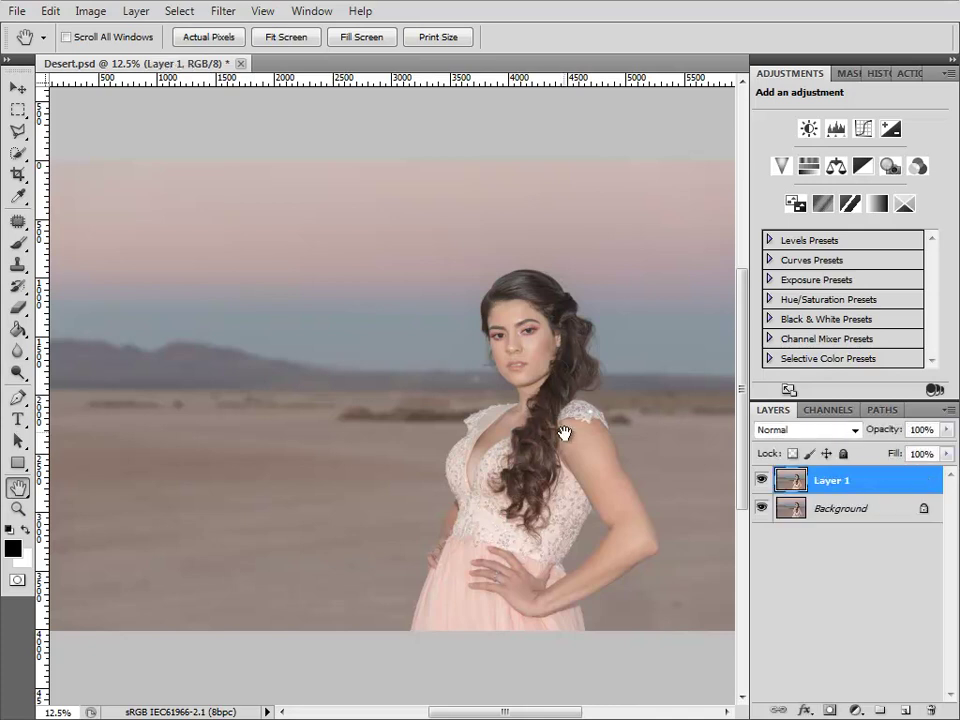
{"action": "left_click", "coordinate": [622, 393]}
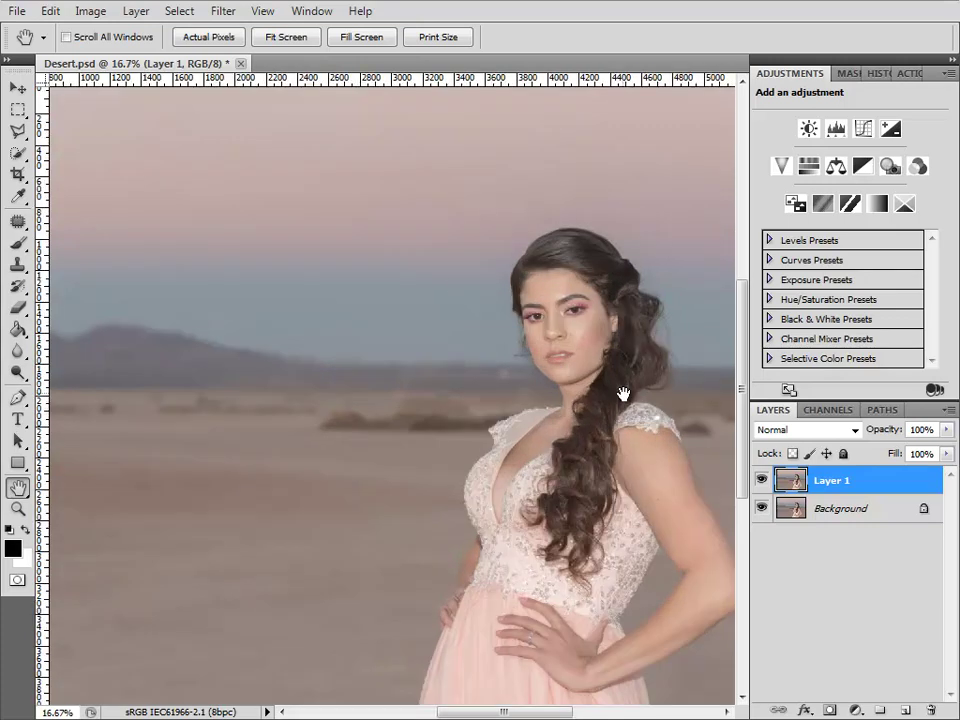
{"action": "left_click_drag", "start_coordinate": [535, 464], "coordinate": [381, 438]}
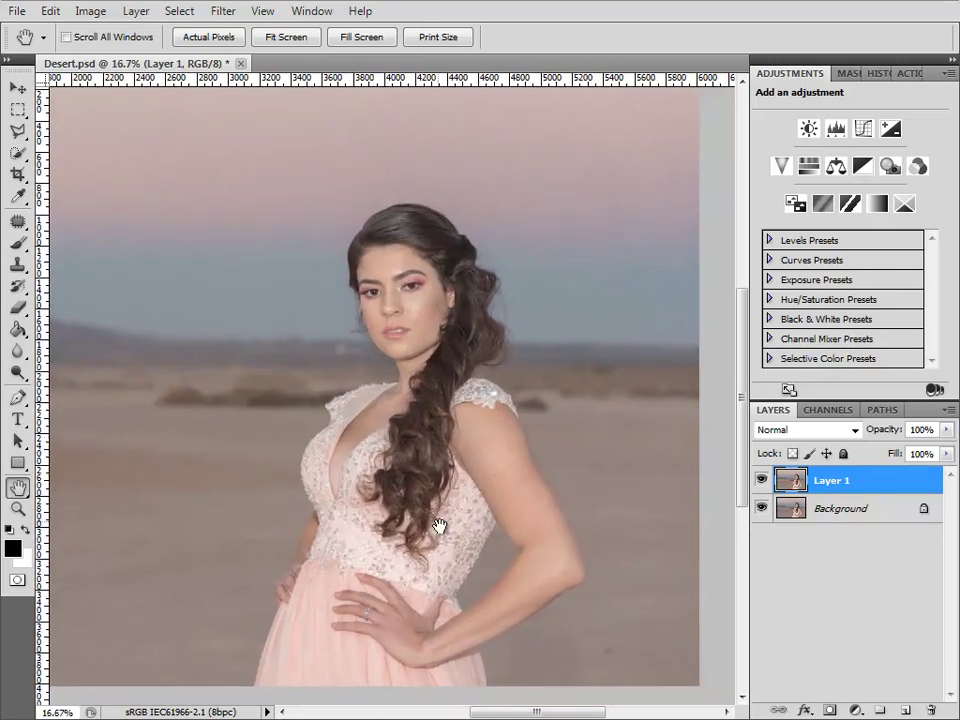
{"action": "left_click", "coordinate": [456, 519]}
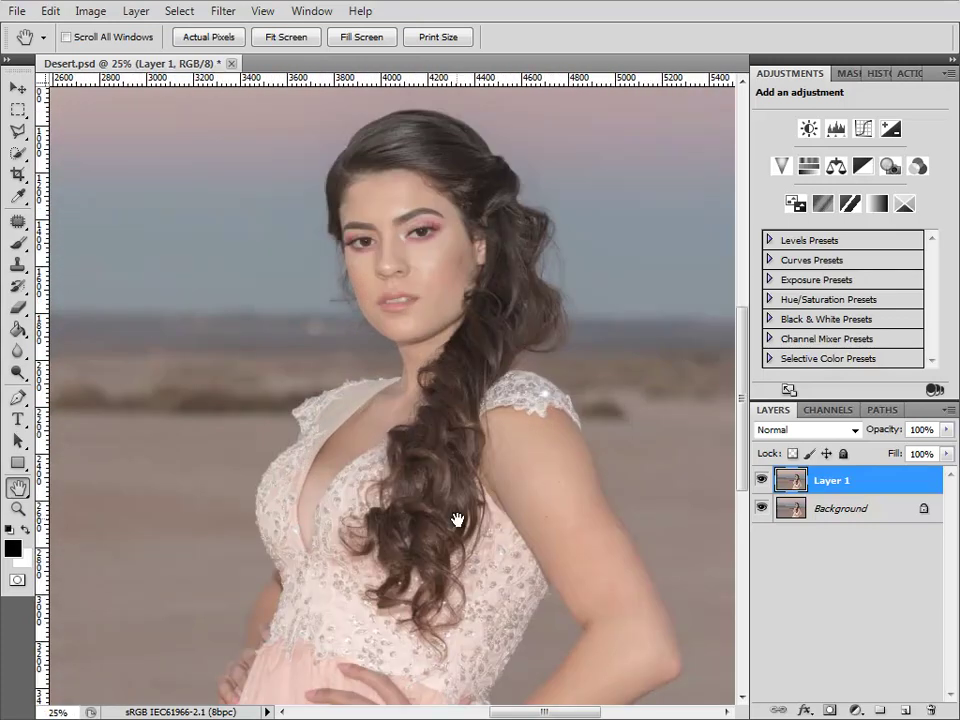
{"action": "mouse_move", "coordinate": [382, 457]}
{"action": "left_mouse_down"}
{"action": "mouse_move", "coordinate": [454, 401]}
{"action": "mouse_move", "coordinate": [453, 381]}
{"action": "left_mouse_up"}
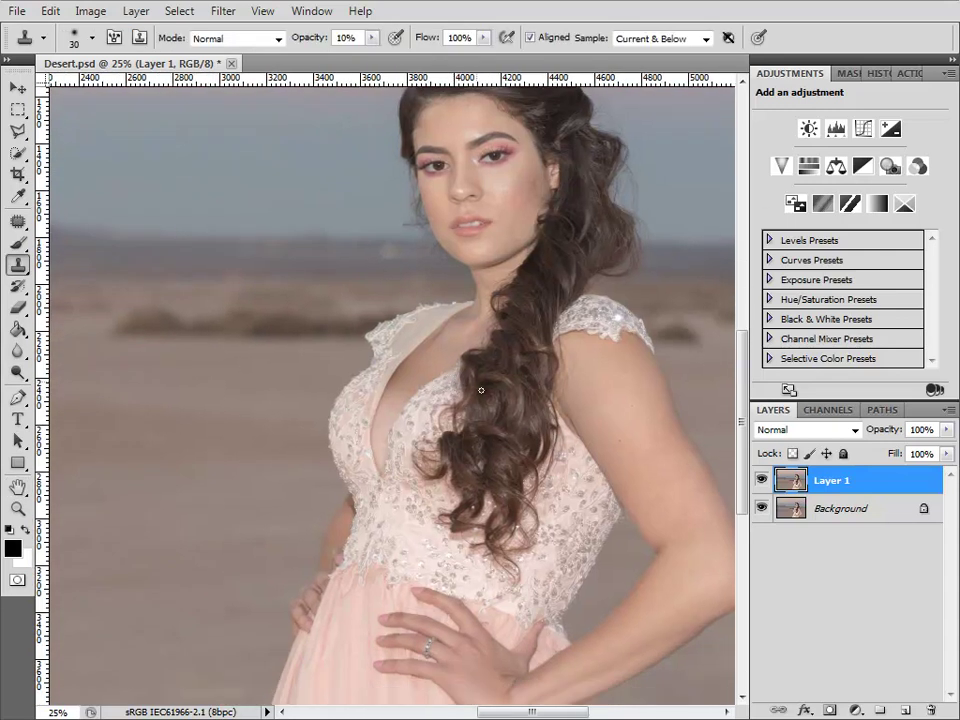
{"action": "key", "text": "bracketright"}
{"action": "key", "text": "bracketright"}
{"action": "key", "text": "bracketright"}
{"action": "key", "text": "bracketright"}
{"action": "key", "text": "bracketright"}
{"action": "key", "text": "bracketright"}
{"action": "key", "text": "bracketright"}
{"action": "key", "text": "bracketright"}
{"action": "key", "text": "bracketright"}
{"action": "key", "text": "bracketright"}
{"action": "key", "text": "bracketright"}
{"action": "key", "text": "bracketright"}
{"action": "key", "text": "bracketright"}
{"action": "key", "text": "bracketright"}
{"action": "key", "text": "bracketright"}
{"action": "key", "text": "bracketright"}
{"action": "key", "text": "bracketright"}
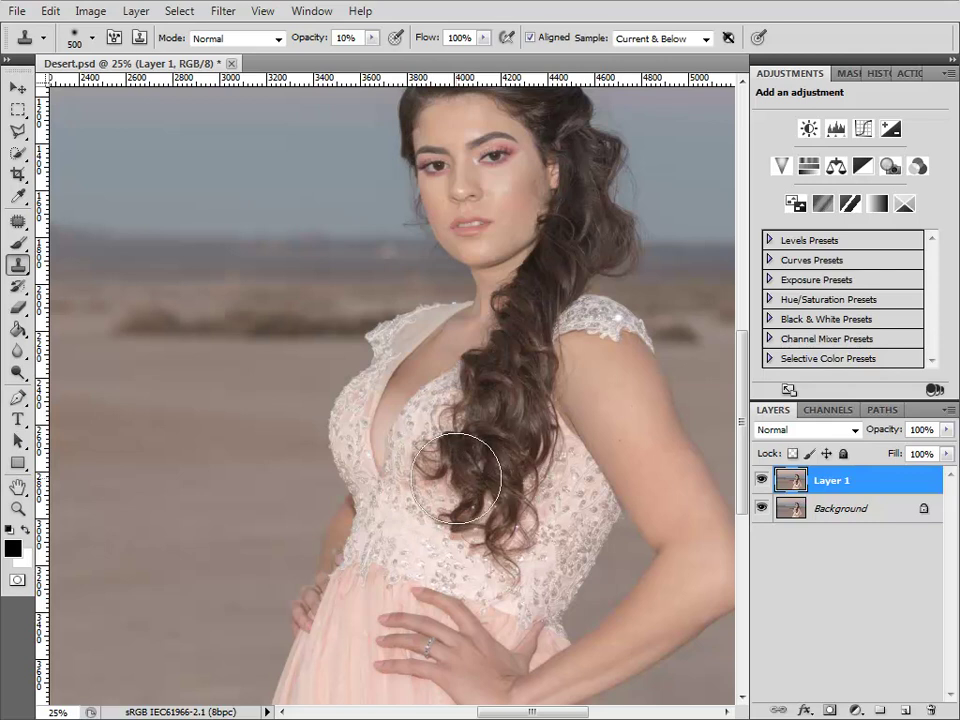
{"action": "key", "text": "ctrl+minus"}
{"action": "mouse_move", "coordinate": [445, 446]}
{"action": "left_mouse_down"}
{"action": "mouse_move", "coordinate": [373, 469]}
{"action": "mouse_move", "coordinate": [435, 442]}
{"action": "left_mouse_up"}
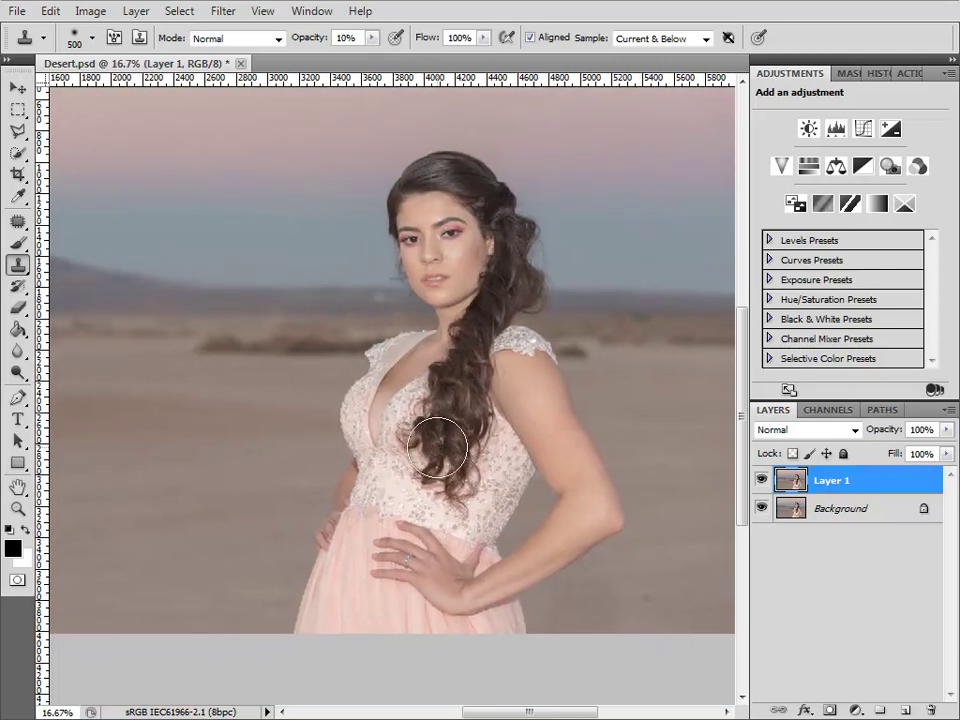
- Set the Clone Stamp opacity to 100% and cover the woman's lower dress and arms with sampled desert ground
{"action": "left_click", "coordinate": [253, 437], "text": "alt"}
{"action": "mouse_move", "coordinate": [340, 428]}
{"action": "left_mouse_down"}
{"action": "mouse_move", "coordinate": [369, 433]}
{"action": "mouse_move", "coordinate": [347, 433]}
{"action": "mouse_move", "coordinate": [362, 482]}
{"action": "mouse_move", "coordinate": [358, 540]}
{"action": "mouse_move", "coordinate": [320, 562]}
{"action": "mouse_move", "coordinate": [326, 589]}
{"action": "mouse_move", "coordinate": [312, 617]}
{"action": "mouse_move", "coordinate": [364, 626]}
{"action": "left_mouse_up"}
{"action": "key", "text": "0"}
{"action": "left_click", "coordinate": [367, 422]}
{"action": "left_click", "coordinate": [609, 596], "text": "alt"}
{"action": "mouse_move", "coordinate": [498, 623]}
{"action": "left_mouse_down"}
{"action": "mouse_move", "coordinate": [553, 563]}
{"action": "mouse_move", "coordinate": [560, 526]}
{"action": "mouse_move", "coordinate": [609, 516]}
{"action": "mouse_move", "coordinate": [583, 557]}
{"action": "left_mouse_up"}
{"action": "left_click", "coordinate": [651, 484], "text": "alt"}
{"action": "mouse_move", "coordinate": [586, 482]}
{"action": "left_mouse_down"}
{"action": "mouse_move", "coordinate": [574, 433]}
{"action": "mouse_move", "coordinate": [499, 473]}
{"action": "mouse_move", "coordinate": [506, 515]}
{"action": "left_mouse_up"}
{"action": "left_click", "coordinate": [612, 523], "text": "alt"}
{"action": "left_click_drag", "start_coordinate": [546, 538], "coordinate": [472, 545]}
{"action": "left_click", "coordinate": [318, 552], "text": "alt"}
{"action": "left_click_drag", "start_coordinate": [397, 567], "coordinate": [441, 538]}
- Clone sky and horizon over the woman's head and upper hair on Layer 1
{"action": "mouse_move", "coordinate": [315, 484]}
{"action": "left_mouse_down"}
{"action": "mouse_move", "coordinate": [375, 540]}
{"action": "mouse_move", "coordinate": [414, 613]}
{"action": "left_mouse_up"}
{"action": "right_click", "coordinate": [469, 474], "text": "alt"}
{"action": "left_click", "coordinate": [409, 418], "text": "alt"}
{"action": "mouse_move", "coordinate": [507, 418]}
{"action": "left_mouse_down"}
{"action": "mouse_move", "coordinate": [534, 424]}
{"action": "mouse_move", "coordinate": [365, 438]}
{"action": "left_mouse_up"}
{"action": "left_click", "coordinate": [527, 433], "text": "alt"}
{"action": "mouse_move", "coordinate": [473, 432]}
{"action": "left_mouse_down"}
{"action": "mouse_move", "coordinate": [433, 434]}
{"action": "mouse_move", "coordinate": [429, 420]}
{"action": "mouse_move", "coordinate": [402, 450]}
{"action": "mouse_move", "coordinate": [403, 435]}
{"action": "mouse_move", "coordinate": [378, 458]}
{"action": "left_mouse_up"}
{"action": "left_click", "coordinate": [468, 434], "text": "alt"}
{"action": "left_click", "coordinate": [467, 403], "text": "alt"}
{"action": "left_click_drag", "start_coordinate": [388, 402], "coordinate": [366, 394]}
{"action": "key", "text": "bracketright"}
{"action": "key", "text": "bracketright"}
{"action": "left_click", "coordinate": [514, 348], "text": "alt"}
{"action": "left_click_drag", "start_coordinate": [442, 352], "coordinate": [404, 356]}
{"action": "left_click", "coordinate": [236, 342], "text": "alt"}
{"action": "mouse_move", "coordinate": [317, 343]}
{"action": "left_mouse_down"}
{"action": "mouse_move", "coordinate": [355, 314]}
{"action": "mouse_move", "coordinate": [398, 312]}
{"action": "left_mouse_up"}
{"action": "key", "text": "bracketleft"}
{"action": "key", "text": "bracketleft"}
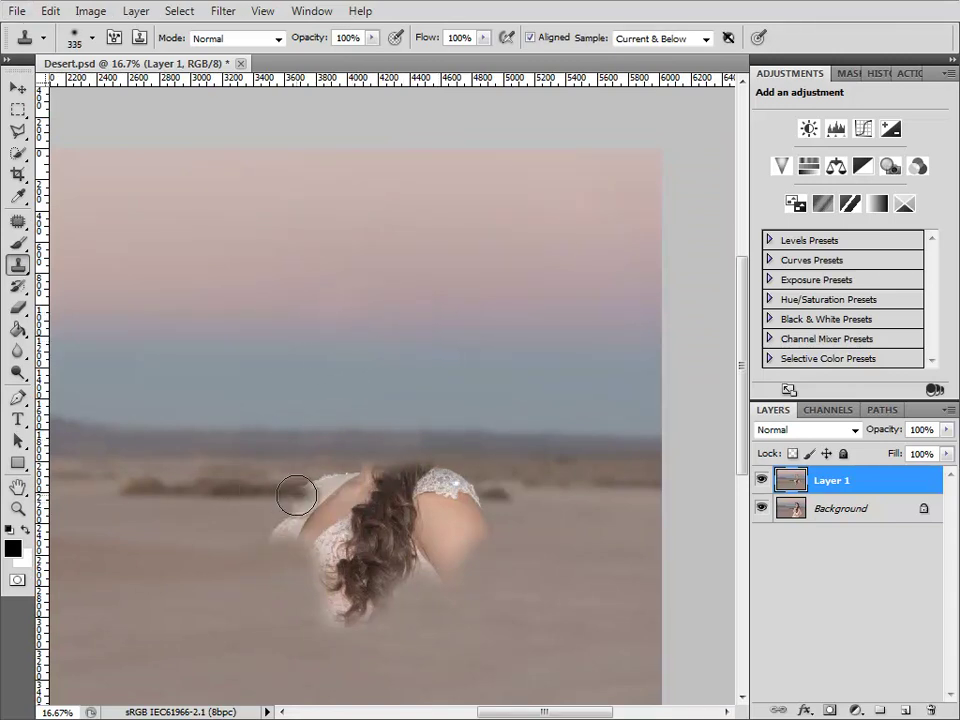
- Clone out the remaining torso, hair and shoulders with sand, and rebuild the line of shrubs across the gap
{"action": "left_click", "coordinate": [222, 532], "text": "alt"}
{"action": "mouse_move", "coordinate": [468, 541]}
{"action": "left_mouse_down"}
{"action": "mouse_move", "coordinate": [446, 544]}
{"action": "mouse_move", "coordinate": [476, 499]}
{"action": "mouse_move", "coordinate": [463, 504]}
{"action": "mouse_move", "coordinate": [478, 525]}
{"action": "mouse_move", "coordinate": [364, 583]}
{"action": "mouse_move", "coordinate": [317, 546]}
{"action": "mouse_move", "coordinate": [358, 557]}
{"action": "mouse_move", "coordinate": [377, 540]}
{"action": "left_mouse_up"}
{"action": "left_click", "coordinate": [484, 579], "text": "alt"}
{"action": "key", "text": "bracketright"}
{"action": "key", "text": "bracketright"}
{"action": "left_click", "coordinate": [257, 602], "text": "alt"}
{"action": "left_click", "coordinate": [456, 540], "text": "alt"}
{"action": "left_click", "coordinate": [259, 484], "text": "alt"}
{"action": "key", "text": "bracketleft"}
{"action": "key", "text": "bracketleft"}
{"action": "mouse_move", "coordinate": [345, 486]}
{"action": "left_mouse_down"}
{"action": "mouse_move", "coordinate": [341, 495]}
{"action": "mouse_move", "coordinate": [358, 486]}
{"action": "mouse_move", "coordinate": [418, 493]}
{"action": "mouse_move", "coordinate": [454, 478]}
{"action": "left_mouse_up"}
{"action": "left_click", "coordinate": [299, 489], "text": "alt"}
{"action": "left_click", "coordinate": [491, 473], "text": "alt"}
{"action": "left_click", "coordinate": [432, 474]}
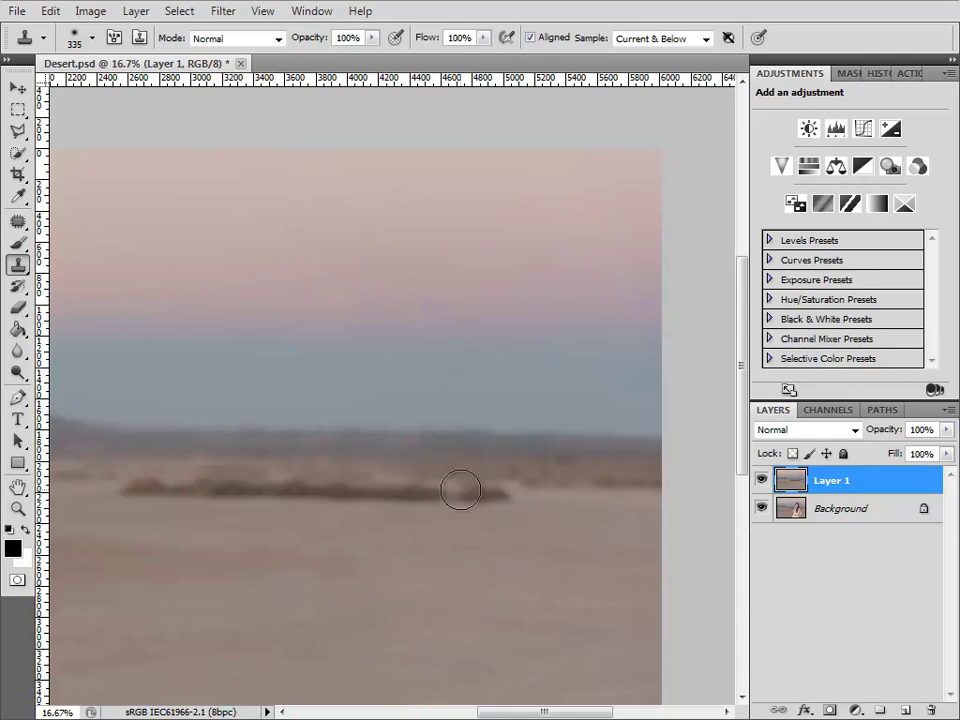
- Compare the whole image with and without the retouched Layer 1 by toggling its visibility
{"action": "key", "text": "ctrl+0"}
{"action": "key", "text": "bracketright"}
{"action": "key", "text": "bracketright"}
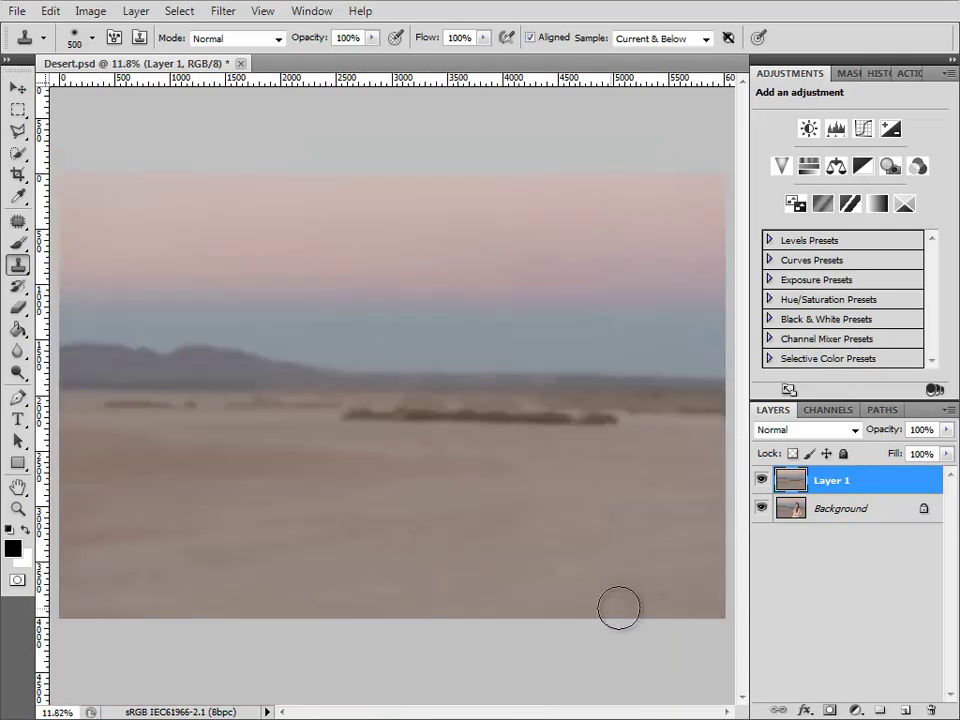
{"action": "left_click", "coordinate": [762, 481]}
{"action": "left_click", "coordinate": [762, 481]}
{"action": "left_click", "coordinate": [762, 481]}
{"action": "left_click", "coordinate": [762, 481]}
{"action": "left_click", "coordinate": [762, 481]}
{"action": "left_click", "coordinate": [762, 481]}
{"action": "left_click", "coordinate": [762, 481]}
{"action": "left_click", "coordinate": [762, 481]}
{"action": "left_click", "coordinate": [762, 481]}
{"action": "left_click", "coordinate": [762, 481]}
- Convert Layer 1 to a smart object and give it an all-black layer mask
{"action": "left_click", "coordinate": [138, 12]}
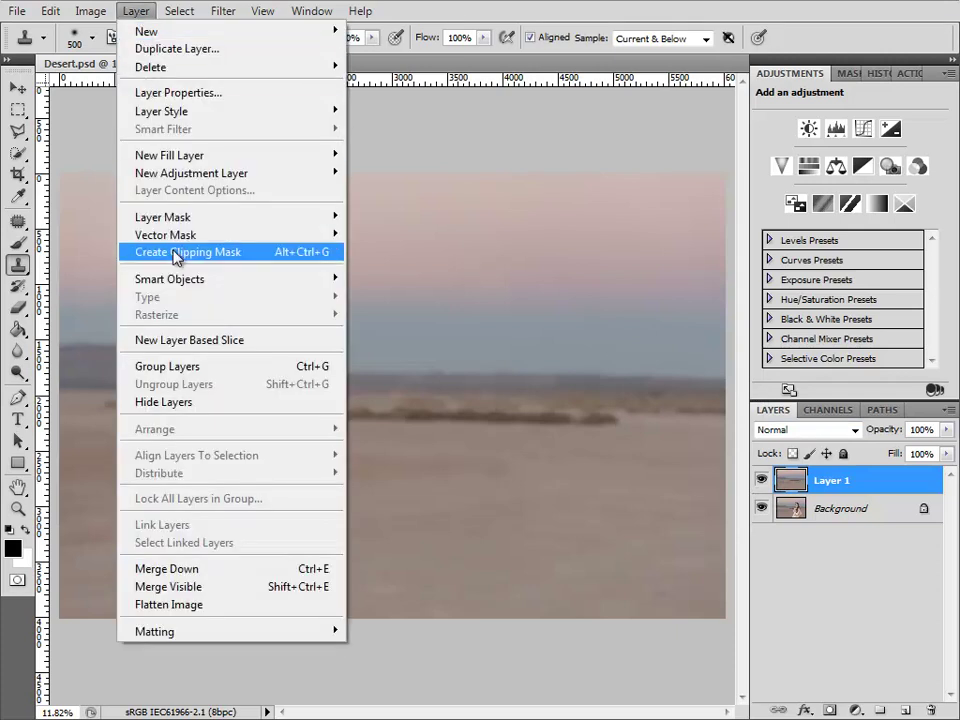
{"action": "mouse_move", "coordinate": [177, 280]}
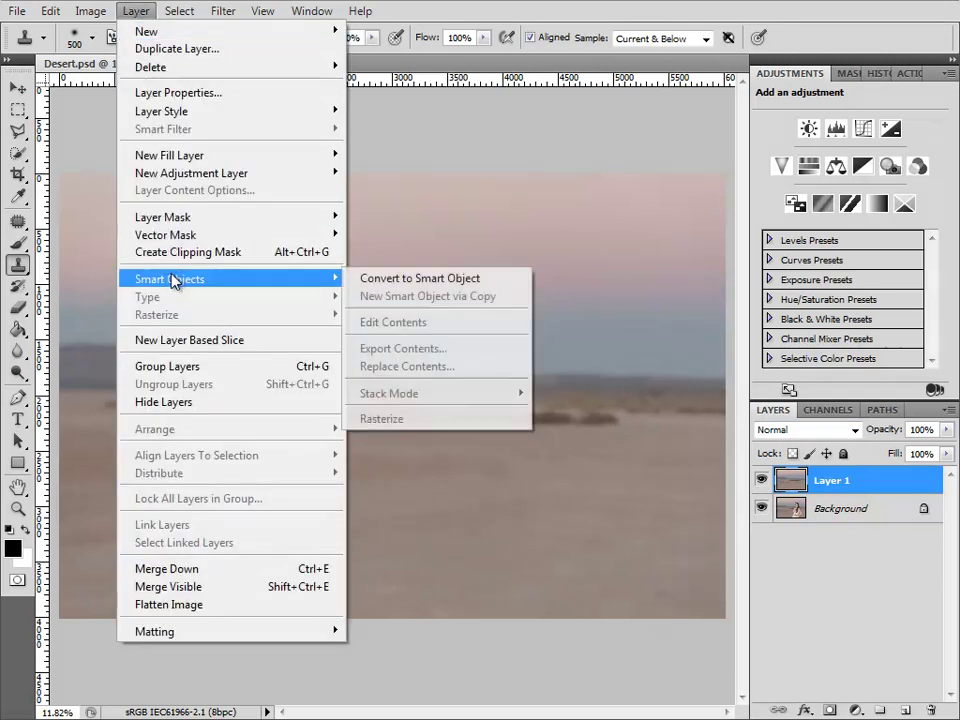
{"action": "left_click", "coordinate": [375, 279]}
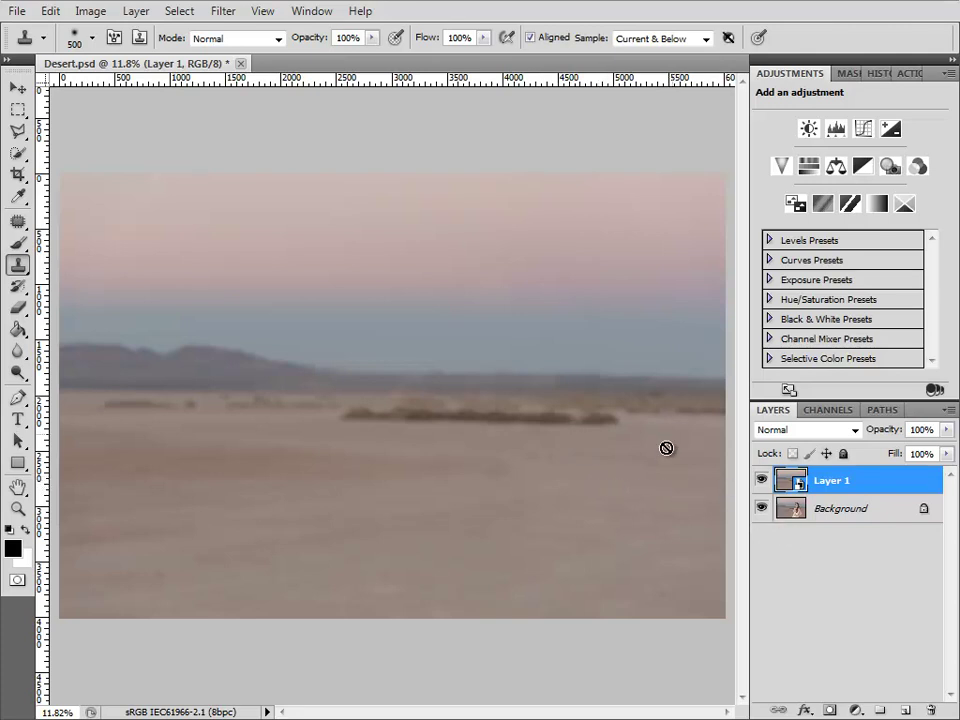
{"action": "left_click", "coordinate": [830, 709]}
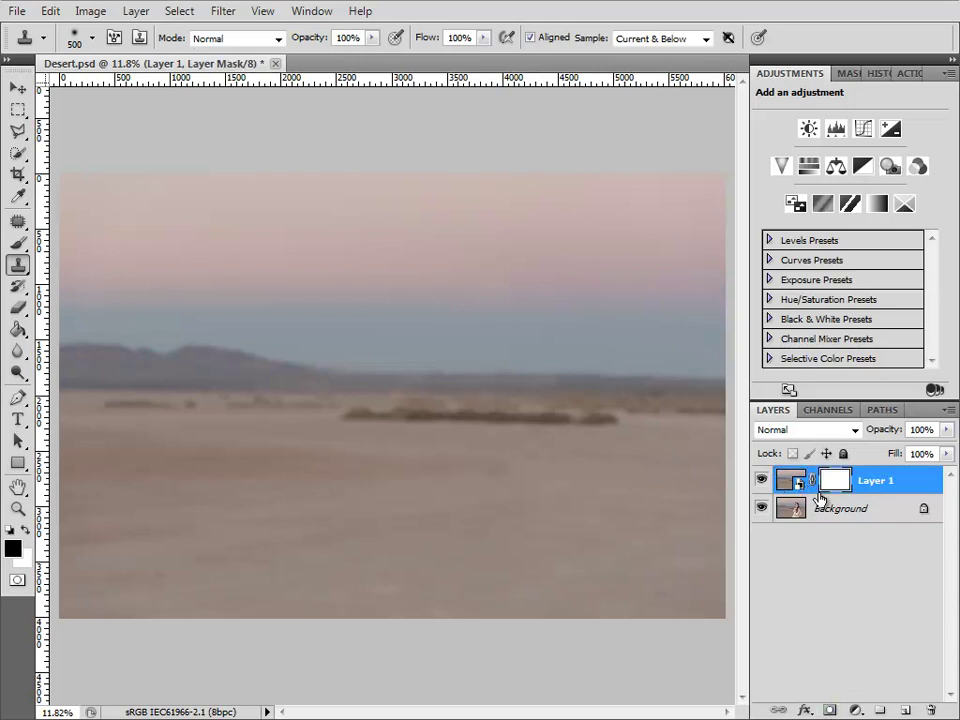
{"action": "key", "text": "ctrl+i"}
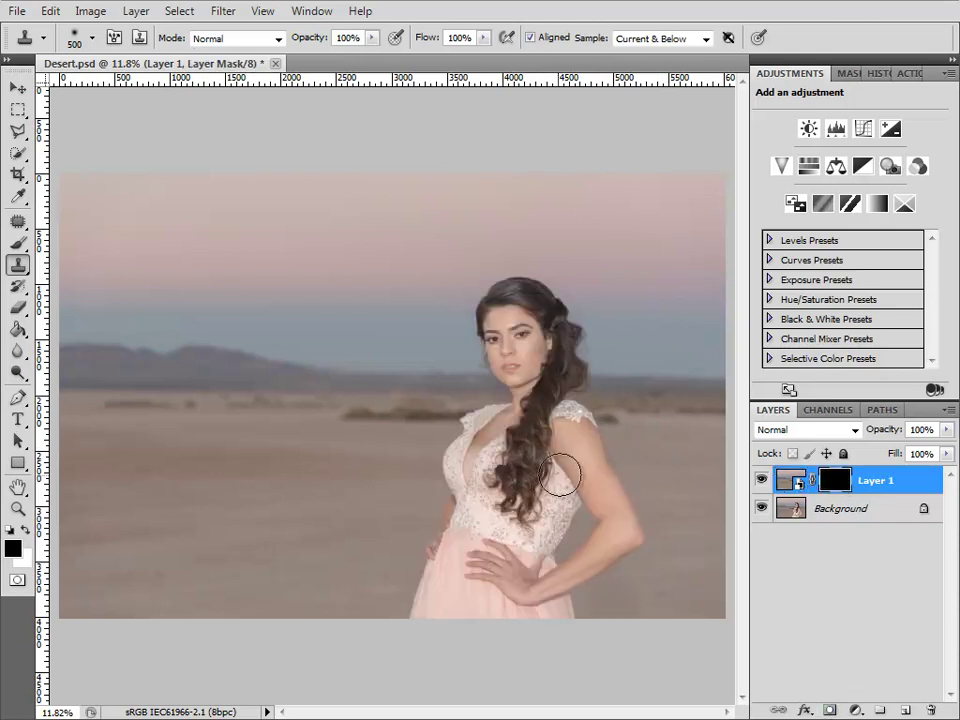
- Outline the woman loosely with the Polygonal Lasso, from the image's bottom edge around her arm and head
{"action": "key", "text": "l"}
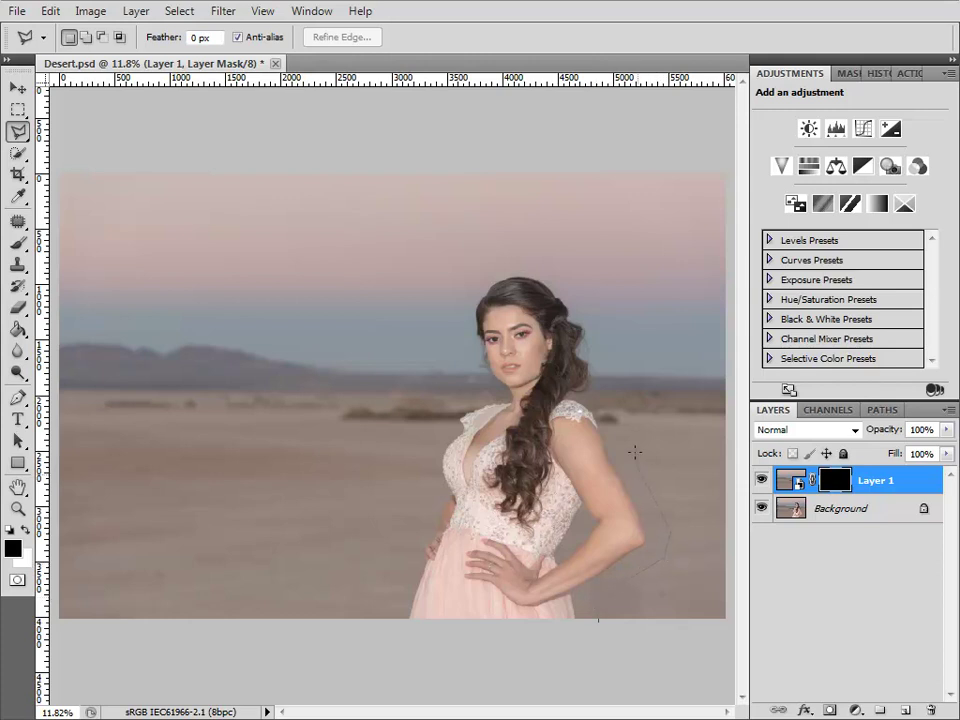
{"action": "left_click", "coordinate": [585, 287]}
{"action": "left_click", "coordinate": [540, 258]}
{"action": "left_click", "coordinate": [459, 280]}
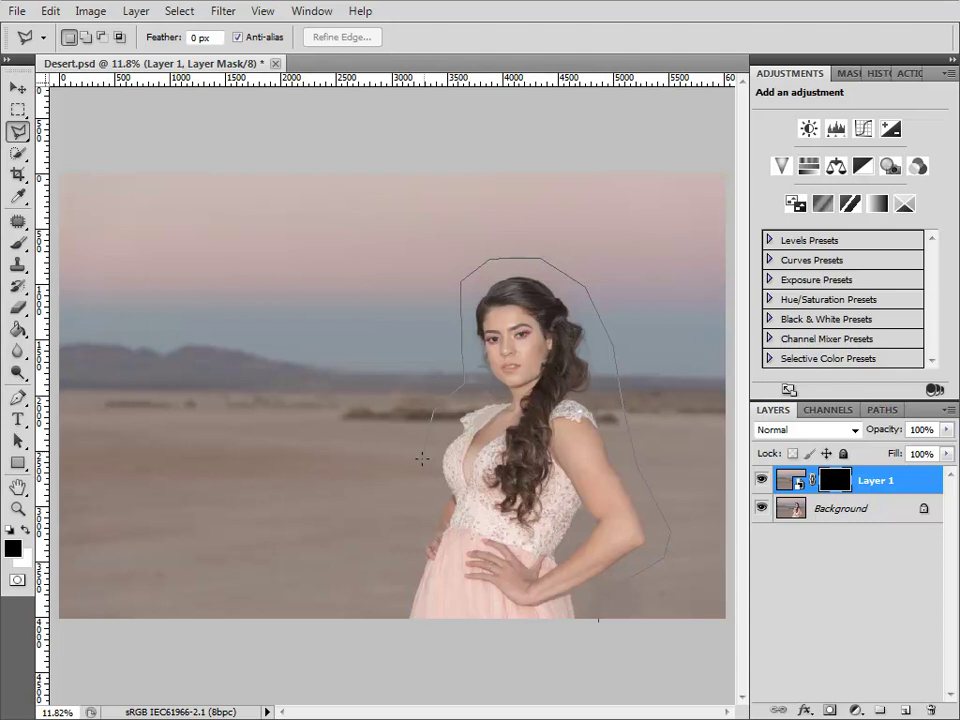
{"action": "left_click", "coordinate": [381, 641]}
{"action": "left_click", "coordinate": [600, 619]}
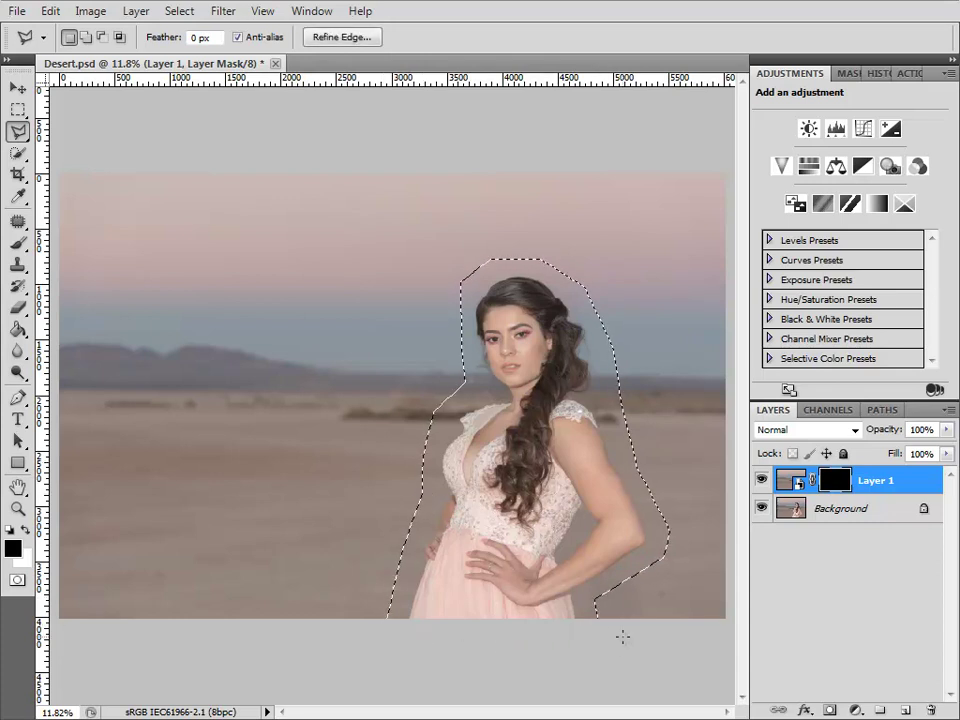
- Fill the selection on the mask with white, deselect, and invert the mask so only the woman's area is black
{"action": "key", "text": "ctrl+BackSpace"}
{"action": "key", "text": "ctrl+d"}
{"action": "key", "text": "ctrl+i"}
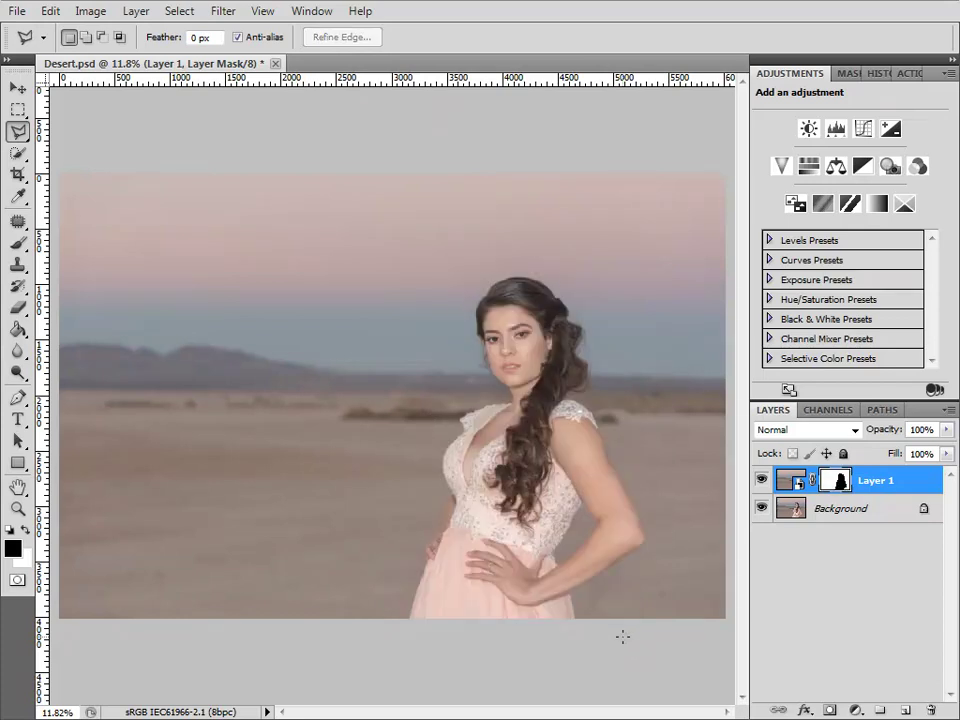
- Make Layer 1's smart object content active instead of its mask
{"action": "left_click", "coordinate": [792, 481]}
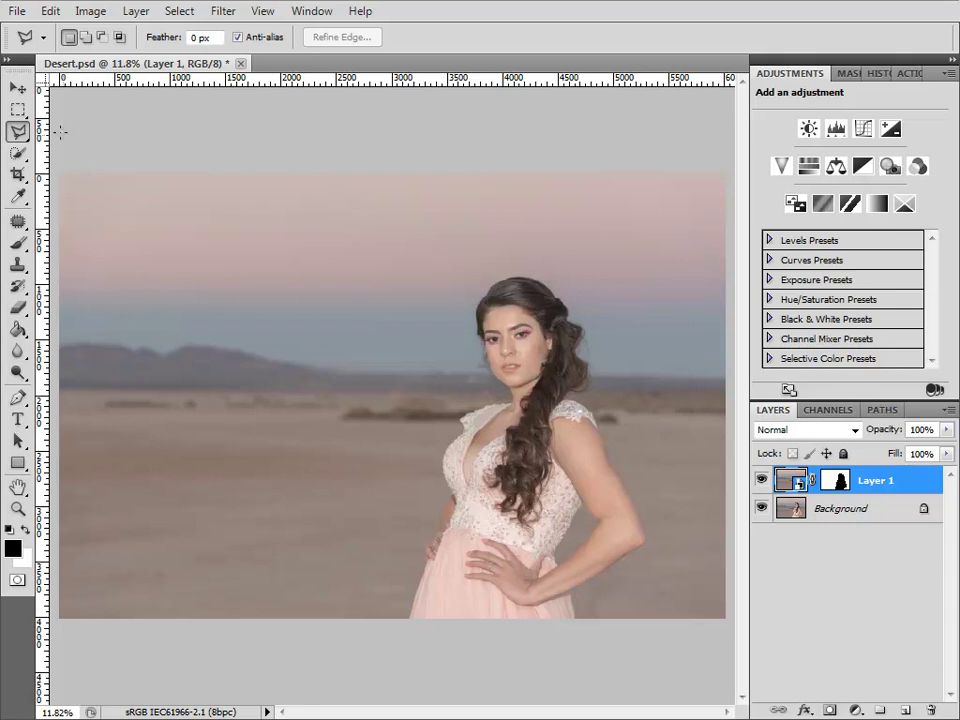
{"action": "left_click", "coordinate": [18, 88]}
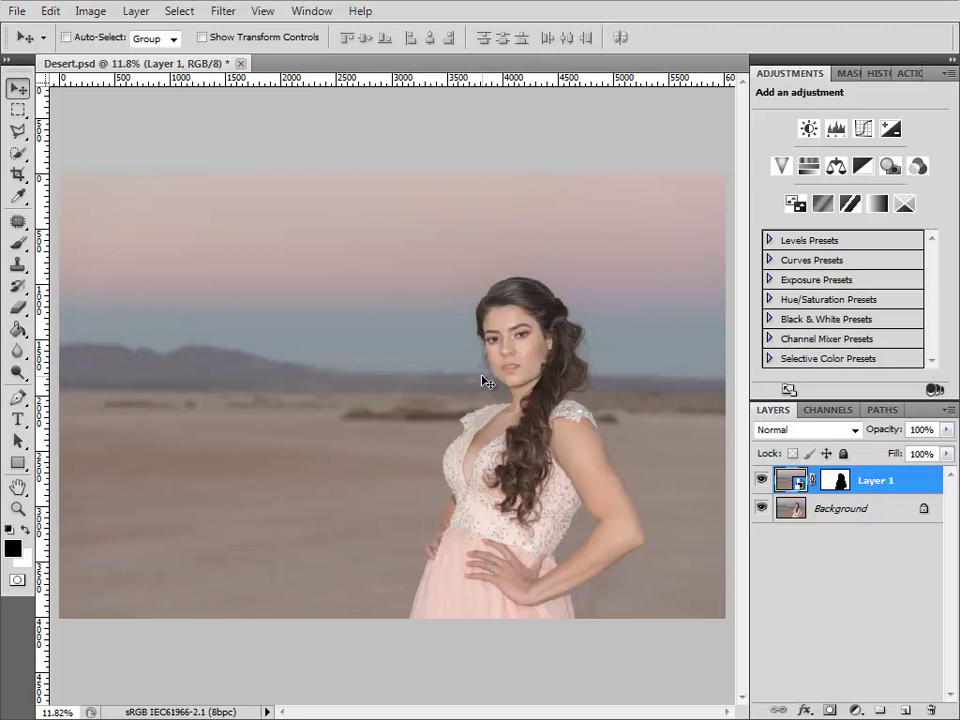
{"action": "key", "text": "h"}
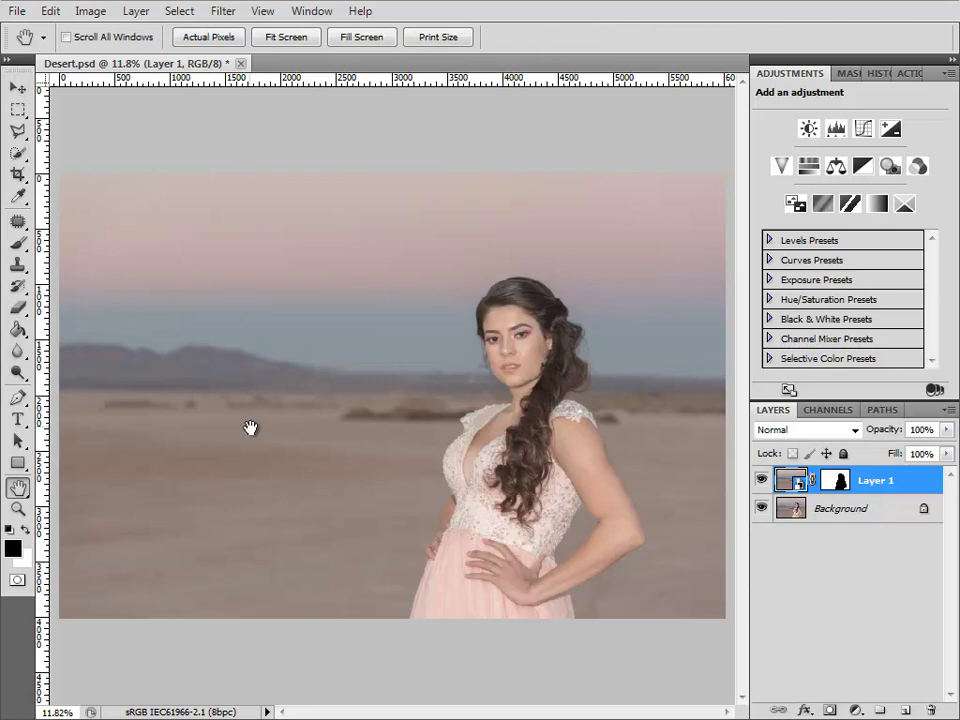
- Try to warp Layer 1's smart object, cancel the transform, and unlink its layer mask
{"action": "key", "text": "ctrl+t"}
{"action": "left_click", "coordinate": [876, 36]}
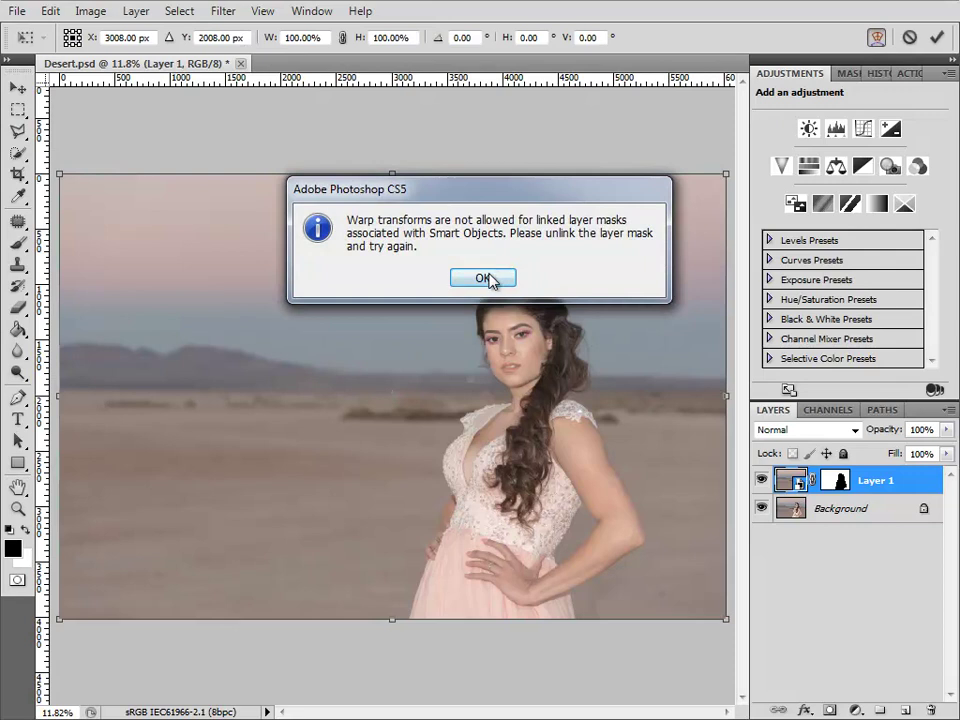
{"action": "left_click", "coordinate": [484, 280]}
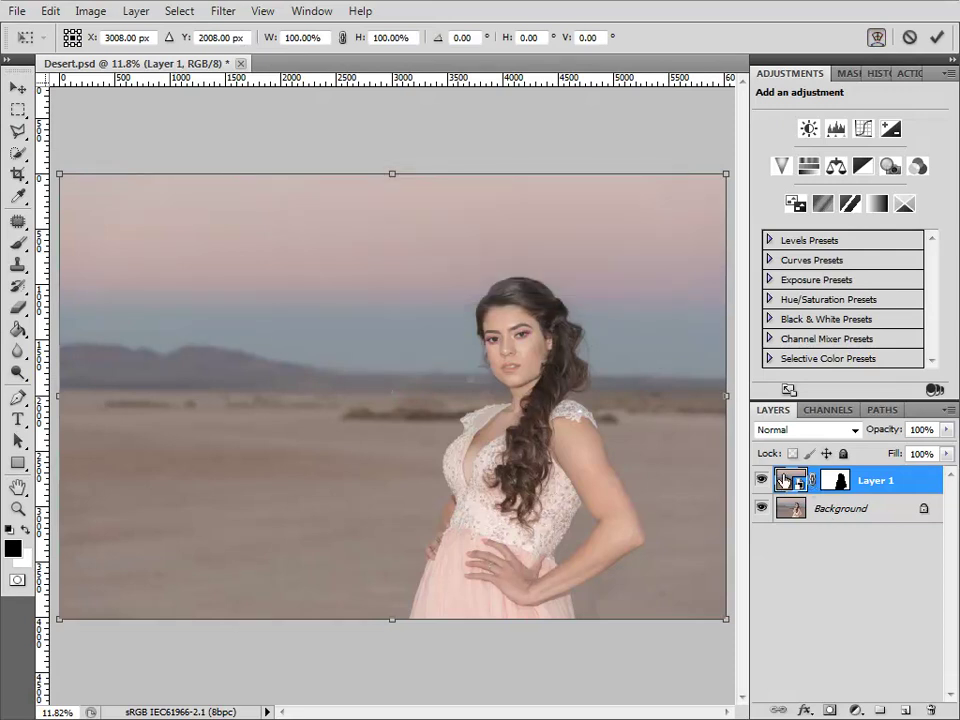
{"action": "key", "text": "Escape"}
{"action": "key", "text": "h"}
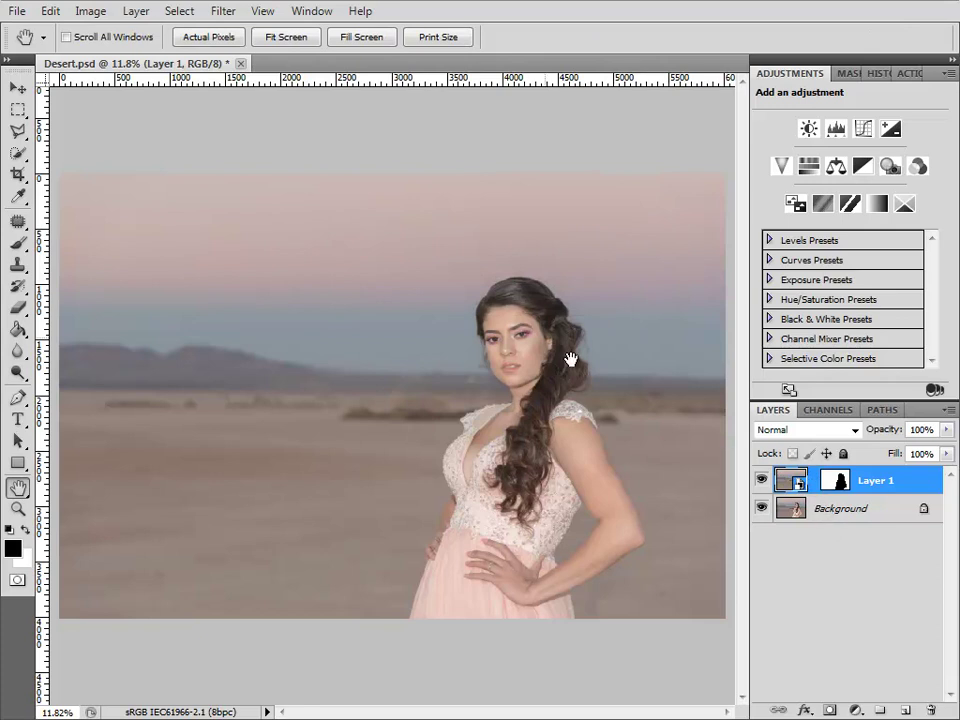
- Try warping Layer 1 downward across its width to lower the horizon and mountains behind the woman
{"action": "left_click", "coordinate": [876, 37]}
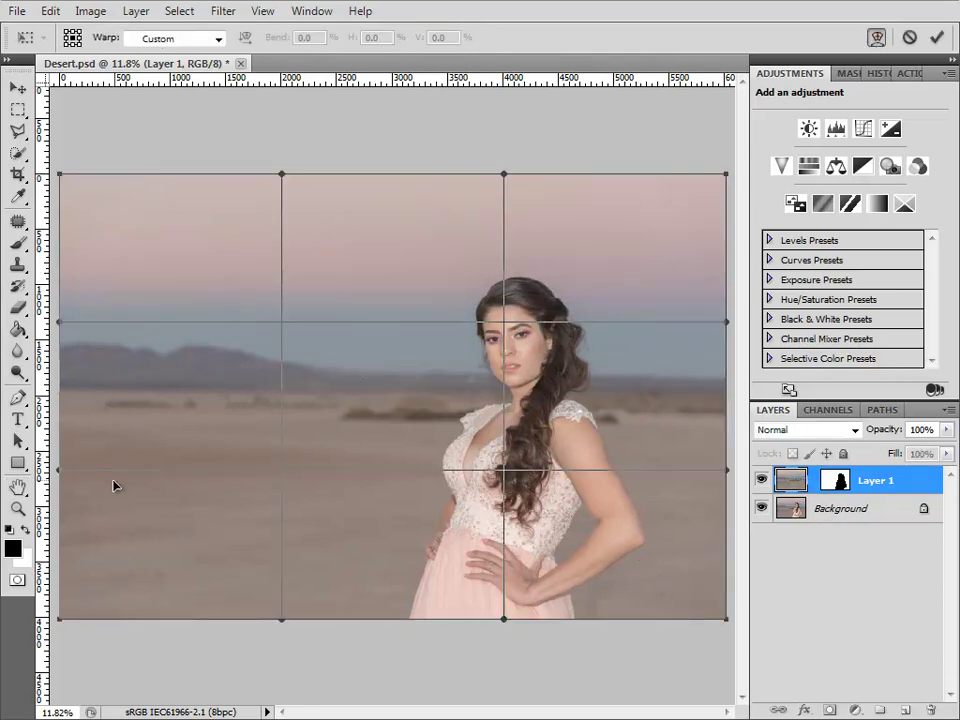
{"action": "key", "text": "ctrl+minus"}
{"action": "left_click_drag", "start_coordinate": [193, 452], "coordinate": [191, 471]}
{"action": "left_click_drag", "start_coordinate": [399, 456], "coordinate": [396, 468]}
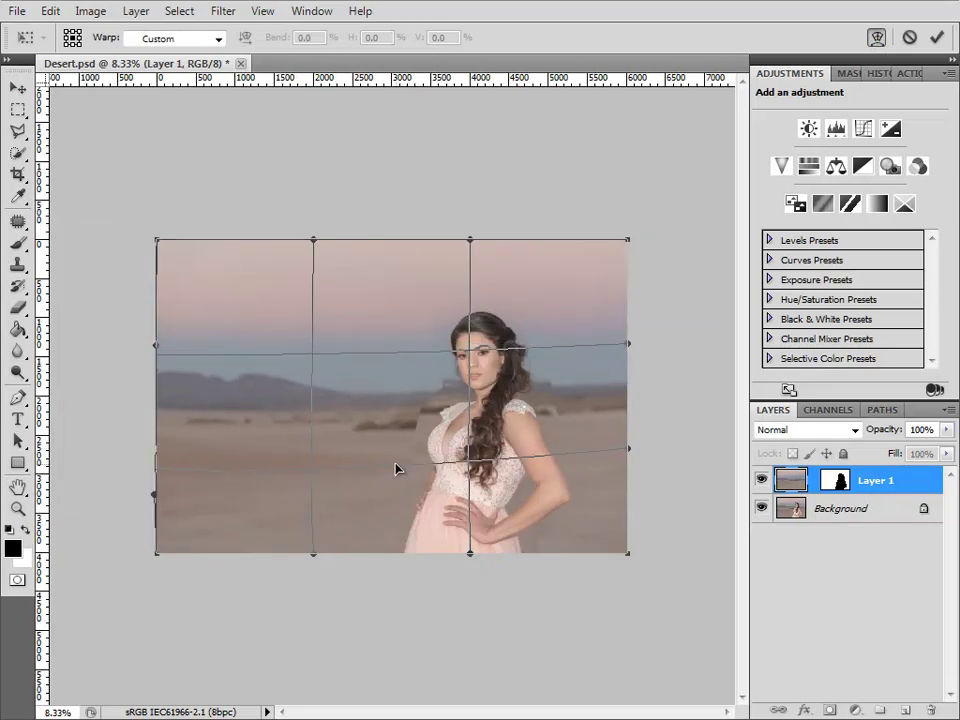
{"action": "left_click_drag", "start_coordinate": [592, 457], "coordinate": [591, 474]}
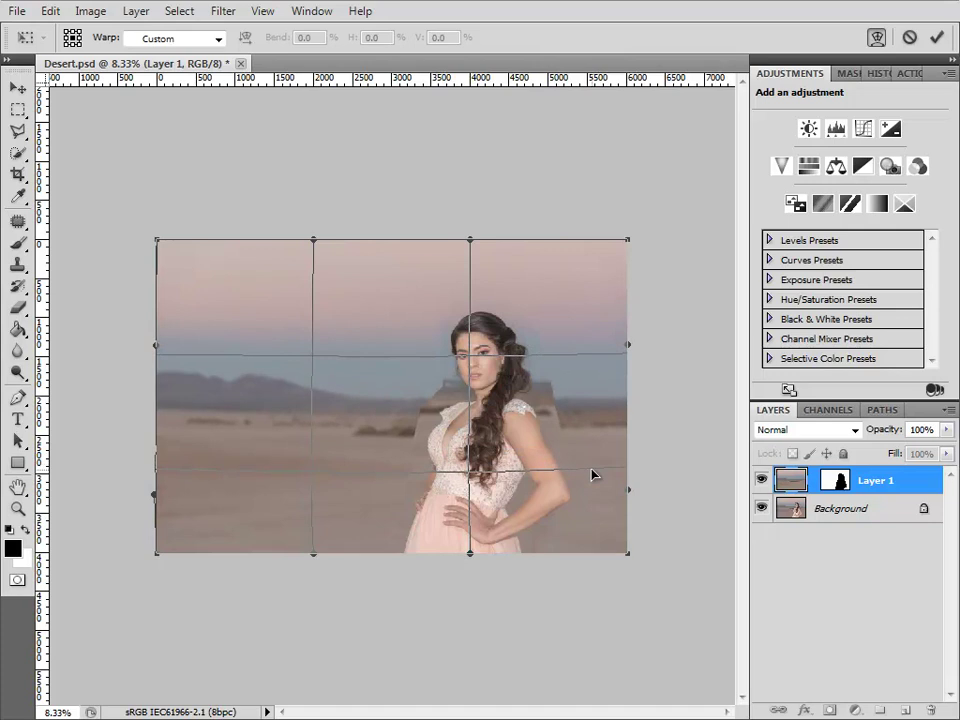
{"action": "left_click_drag", "start_coordinate": [200, 354], "coordinate": [206, 375]}
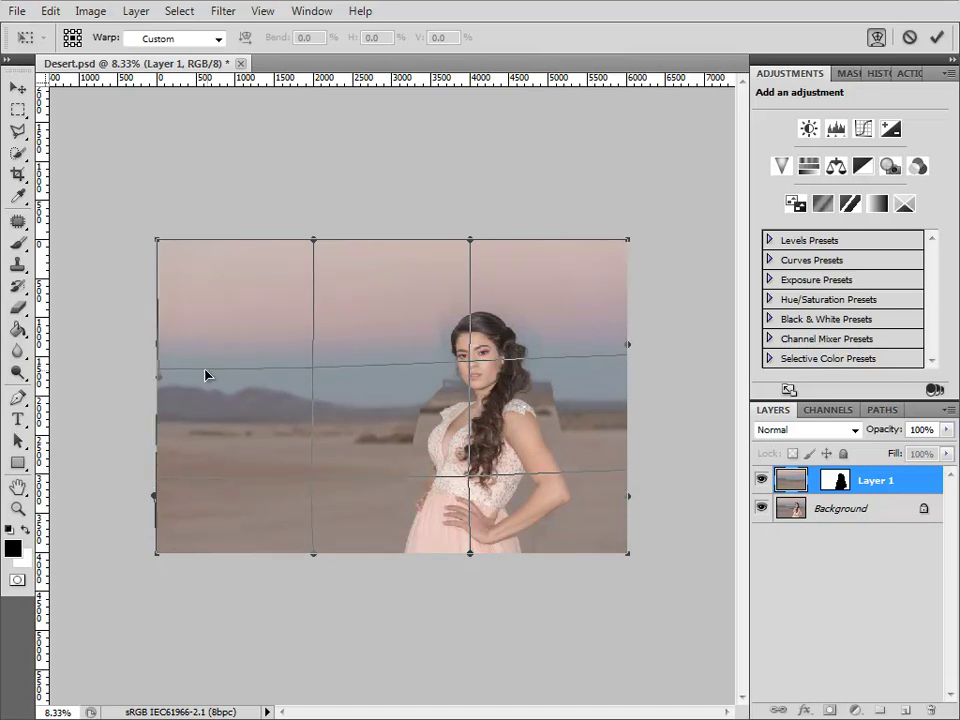
{"action": "left_click_drag", "start_coordinate": [371, 373], "coordinate": [579, 376]}
{"action": "left_click_drag", "start_coordinate": [378, 379], "coordinate": [387, 373]}
{"action": "left_click_drag", "start_coordinate": [175, 371], "coordinate": [170, 389]}
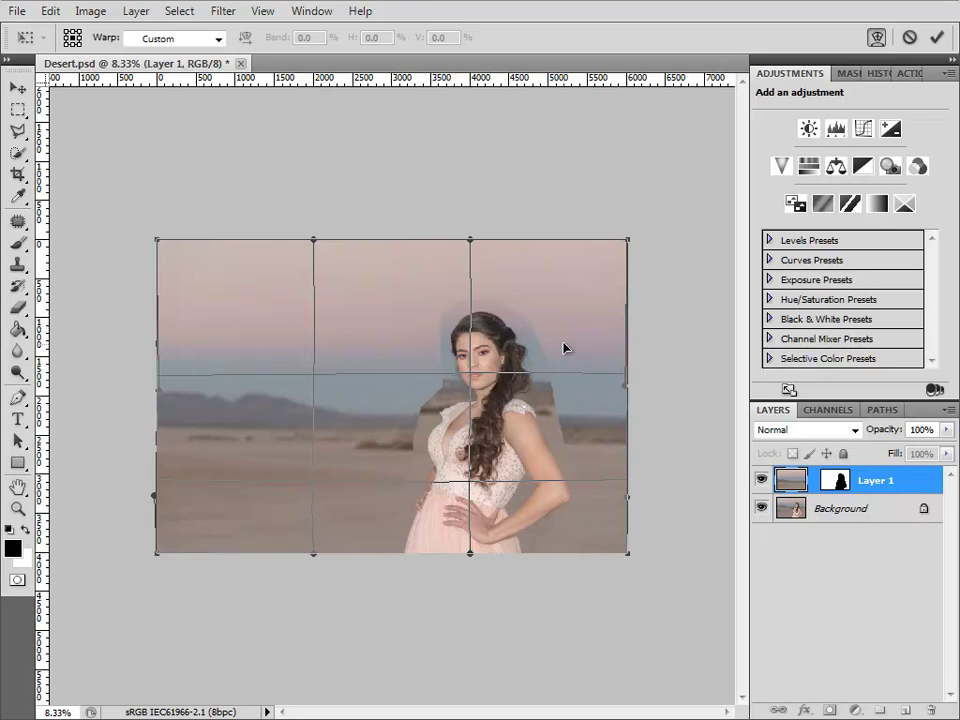
{"action": "key", "text": "Return"}
{"action": "key", "text": "h"}
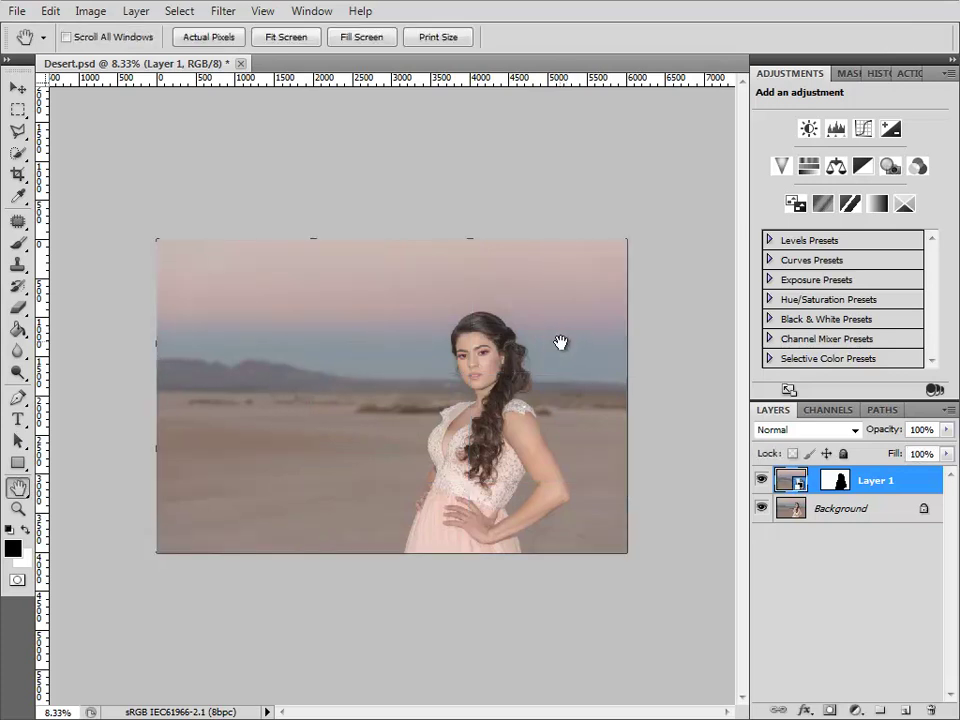
- Scale Layer 1's height down to 85.28% from its top edge to lower the horizon behind the woman
{"action": "left_click", "coordinate": [700, 408], "text": "ctrl"}
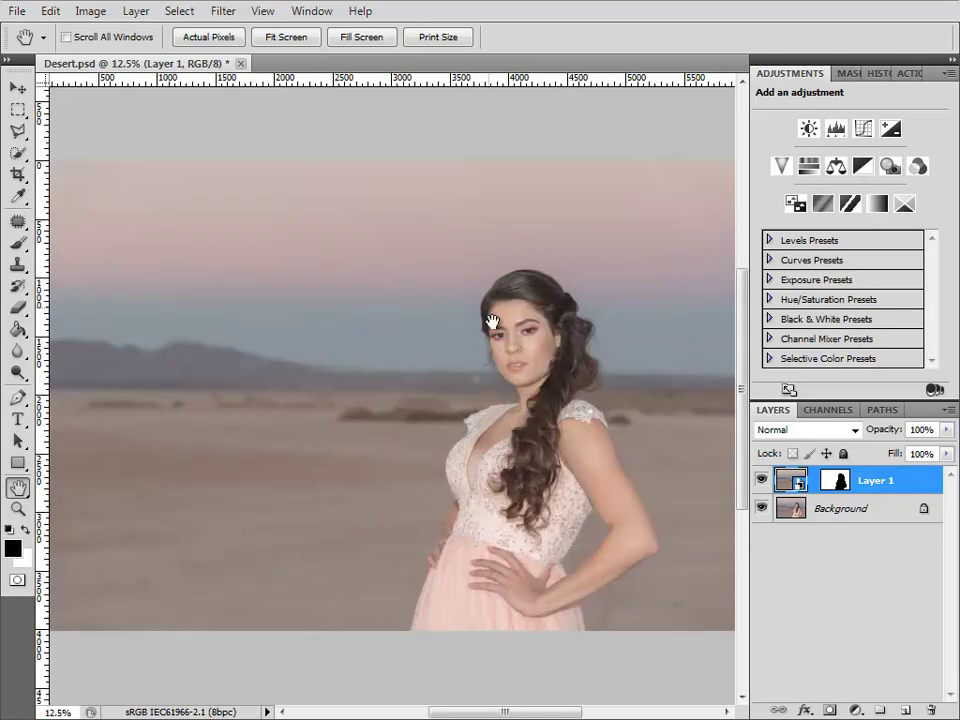
{"action": "left_click", "coordinate": [458, 409], "text": "alt"}
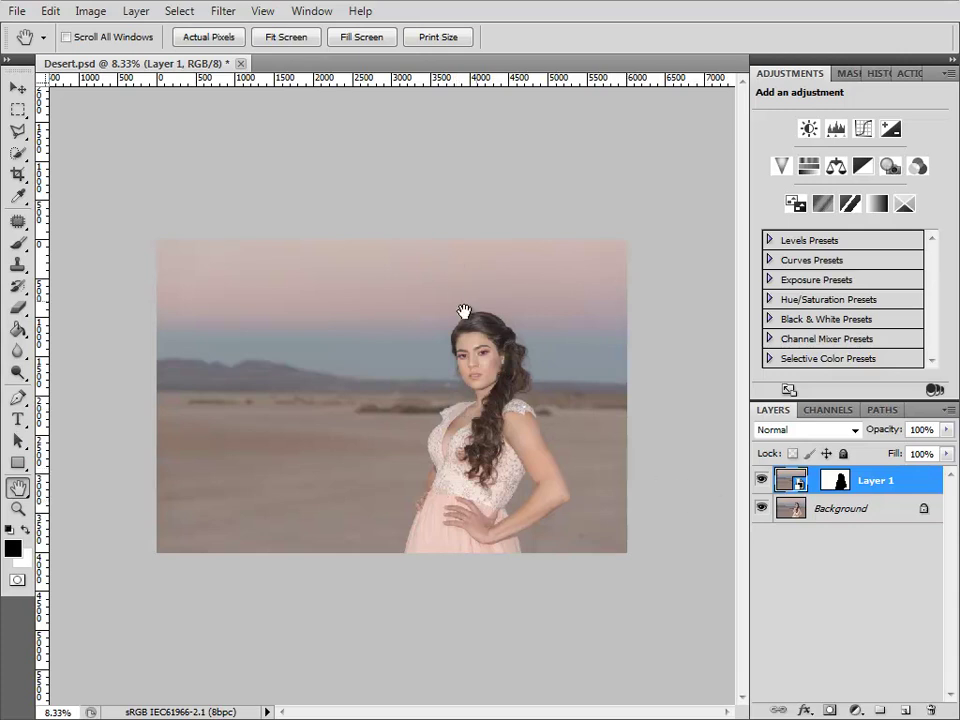
{"action": "key", "text": "ctrl+t"}
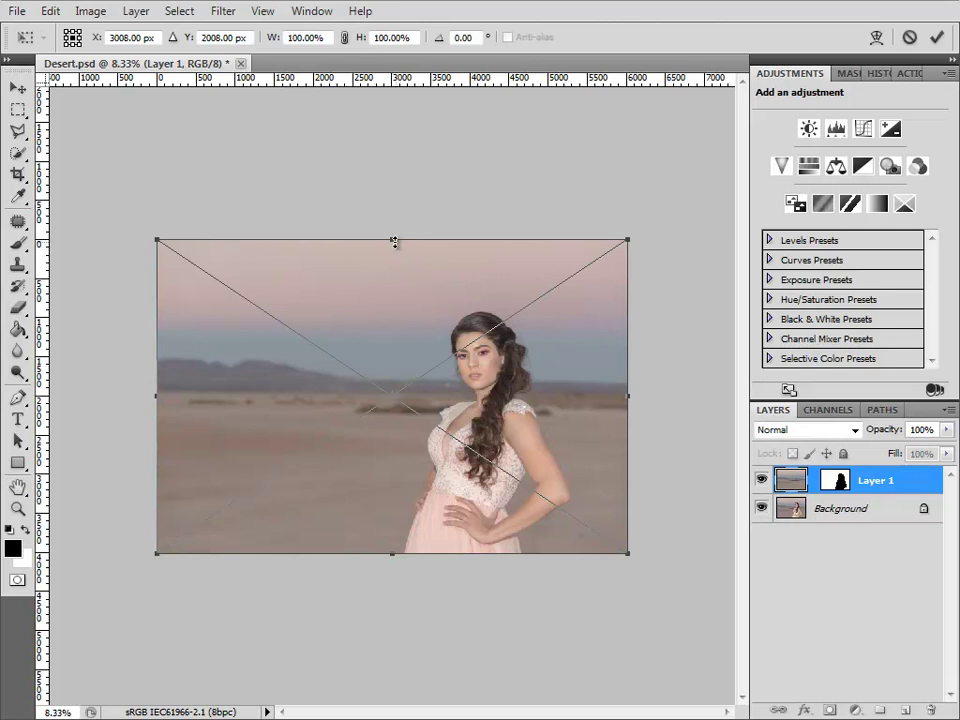
{"action": "left_click_drag", "start_coordinate": [392, 240], "coordinate": [384, 287]}
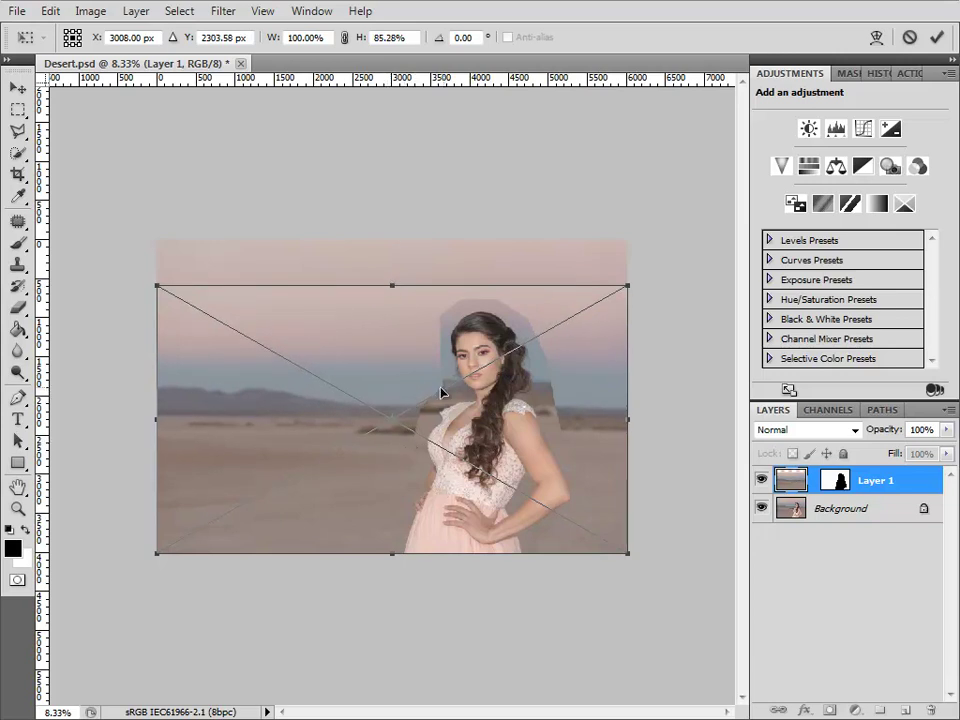
{"action": "key", "text": "h"}
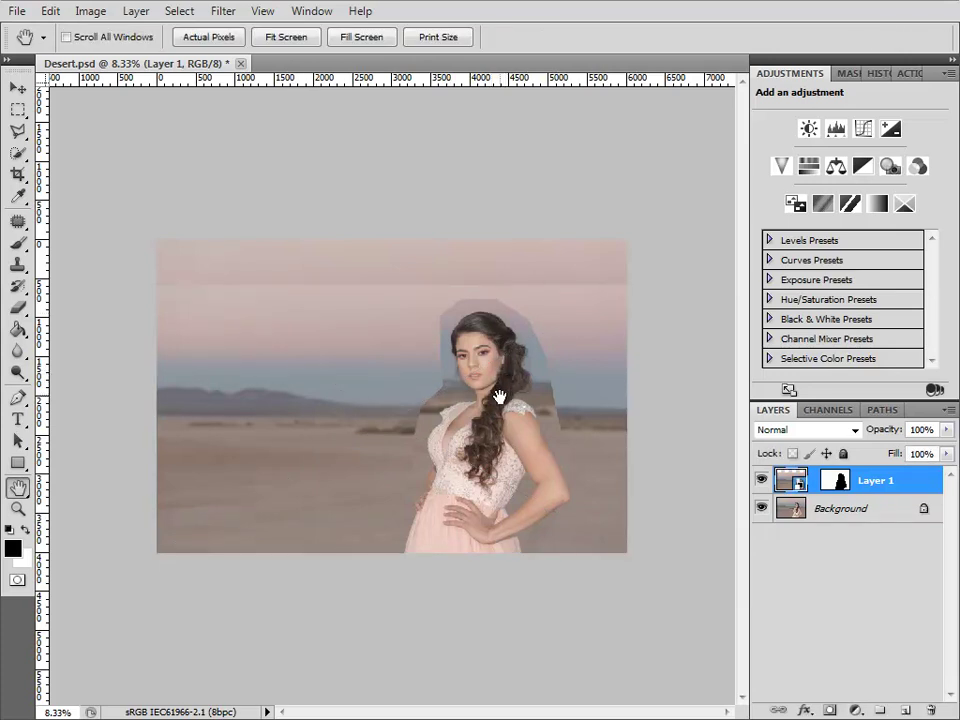
- Activate Layer 1's mask with a white 335 px brush and briefly show the mask as a colored overlay
{"action": "left_click", "coordinate": [508, 377], "text": "ctrl"}
{"action": "left_click", "coordinate": [508, 378], "text": "ctrl"}
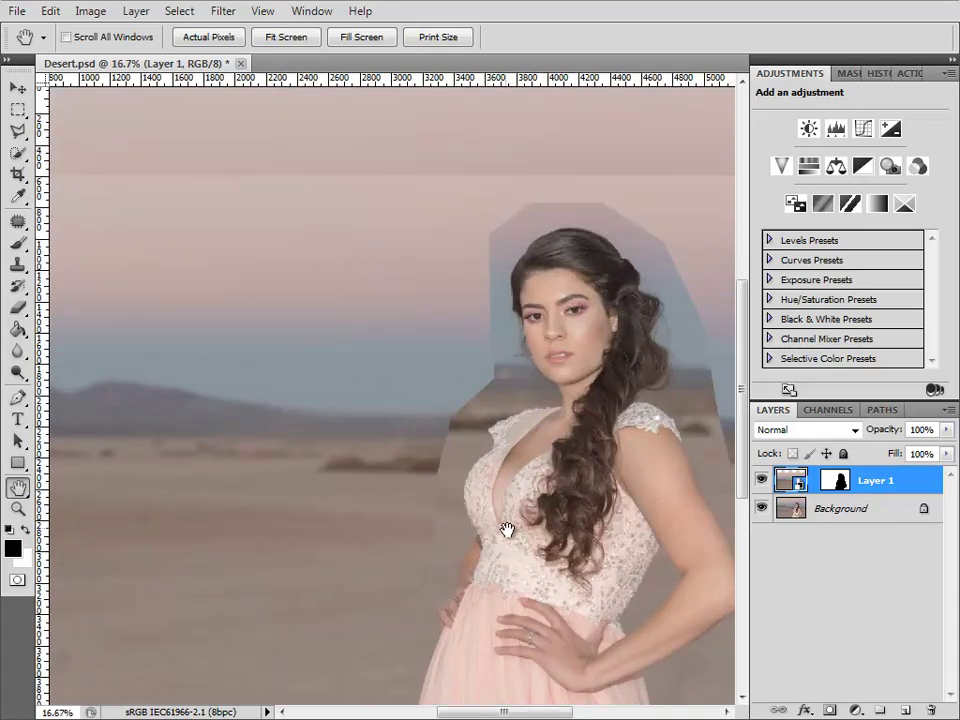
{"action": "left_click_drag", "start_coordinate": [507, 519], "coordinate": [480, 369]}
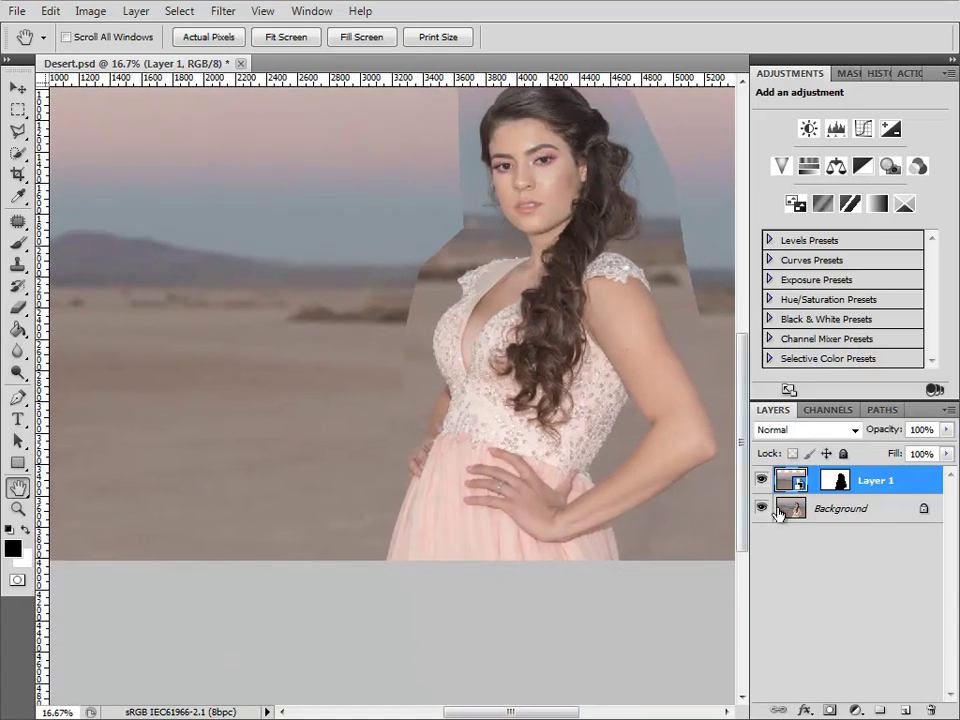
{"action": "left_click", "coordinate": [836, 482]}
{"action": "key", "text": "x"}
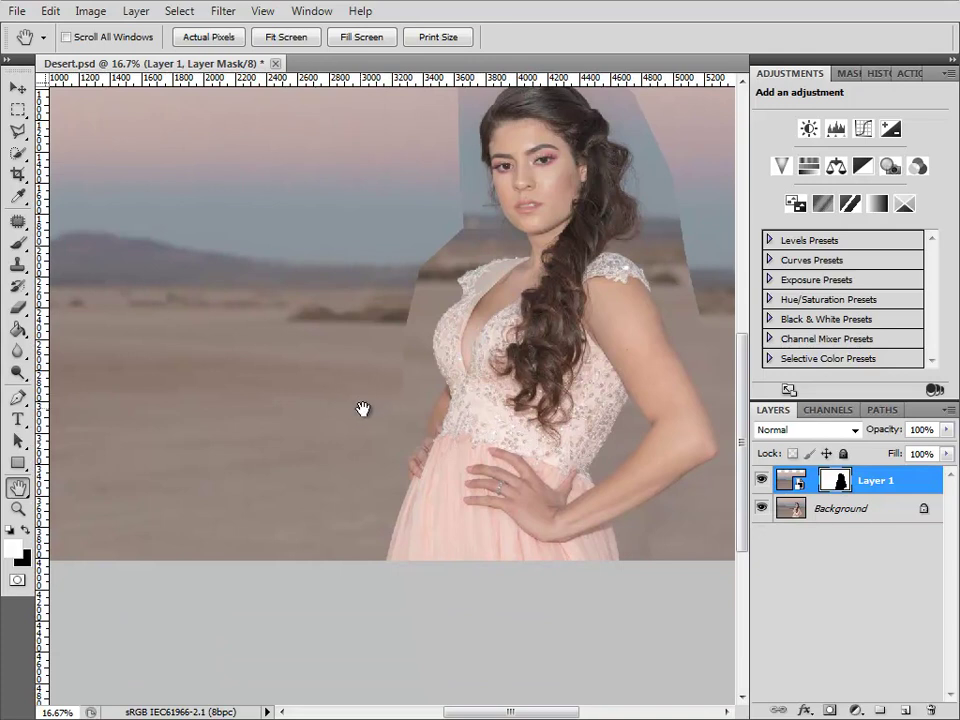
{"action": "key", "text": "b"}
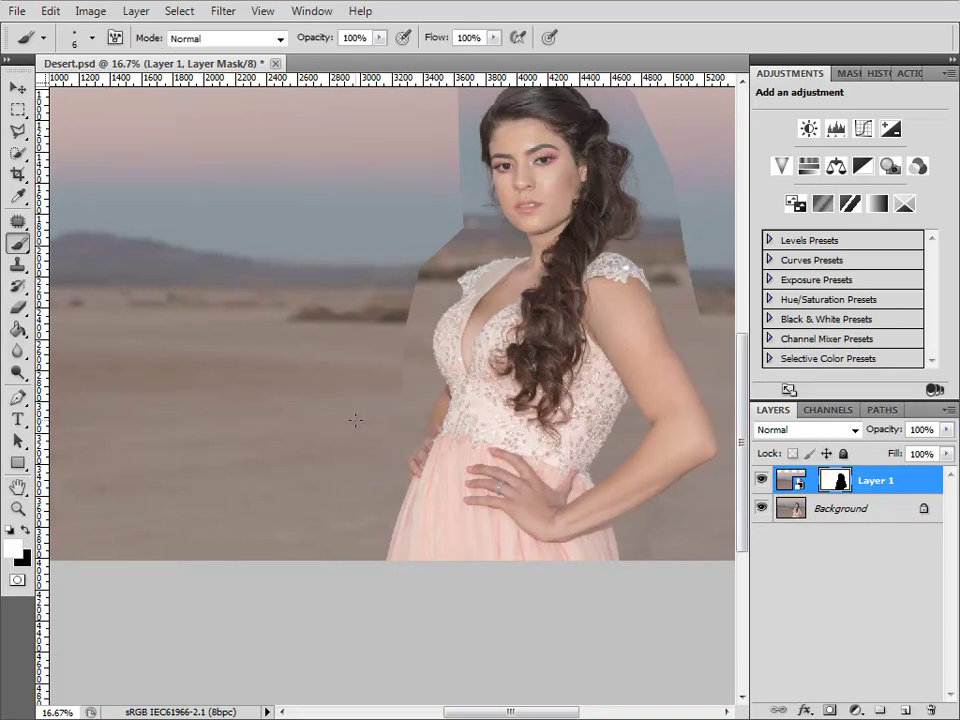
{"action": "key", "text": "bracketright"}
{"action": "key", "text": "bracketright"}
{"action": "key", "text": "bracketright"}
{"action": "key", "text": "bracketright"}
{"action": "key", "text": "bracketright"}
{"action": "key", "text": "bracketright"}
{"action": "key", "text": "bracketright"}
{"action": "key", "text": "bracketright"}
{"action": "key", "text": "bracketright"}
{"action": "key", "text": "bracketright"}
{"action": "key", "text": "bracketright"}
{"action": "key", "text": "bracketright"}
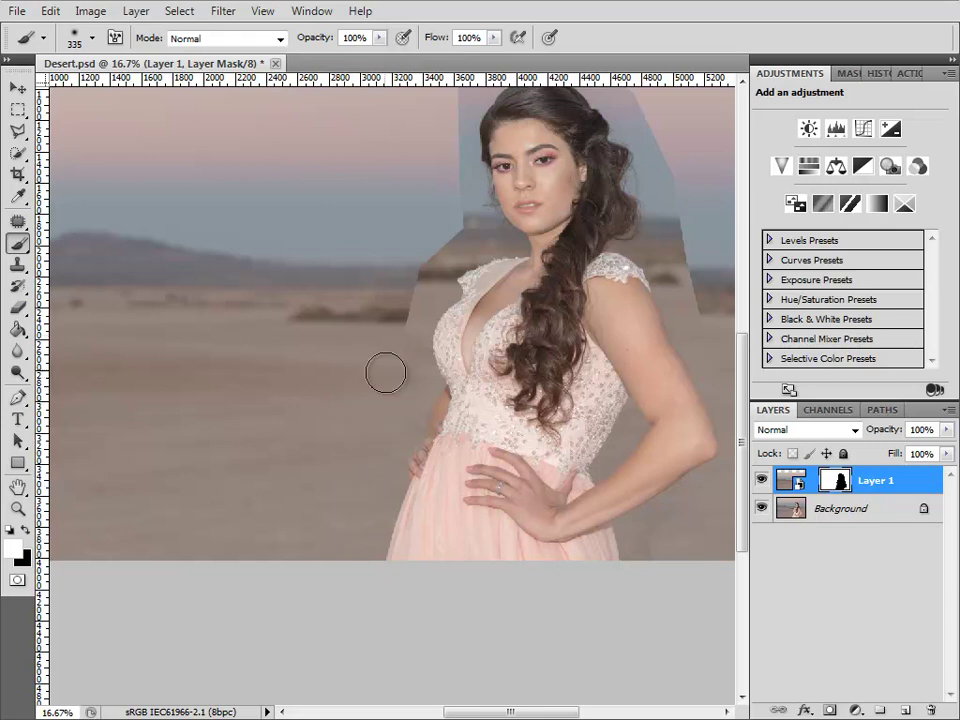
{"action": "scroll", "coordinate": [514, 476], "scroll_direction": "right", "scroll_amount": 3}
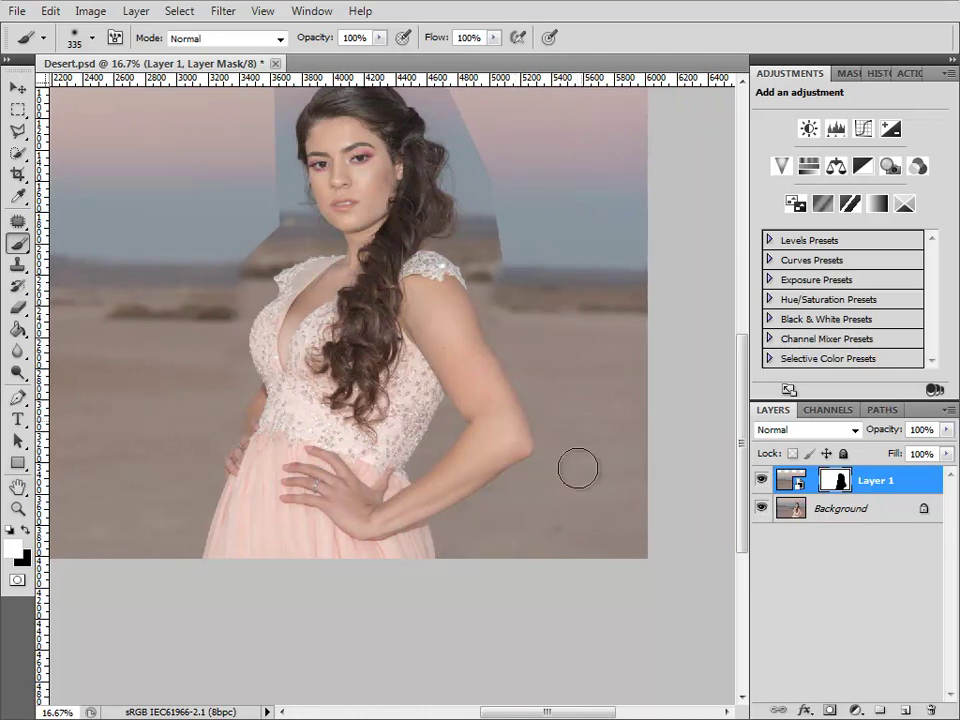
{"action": "key", "text": "backslash"}
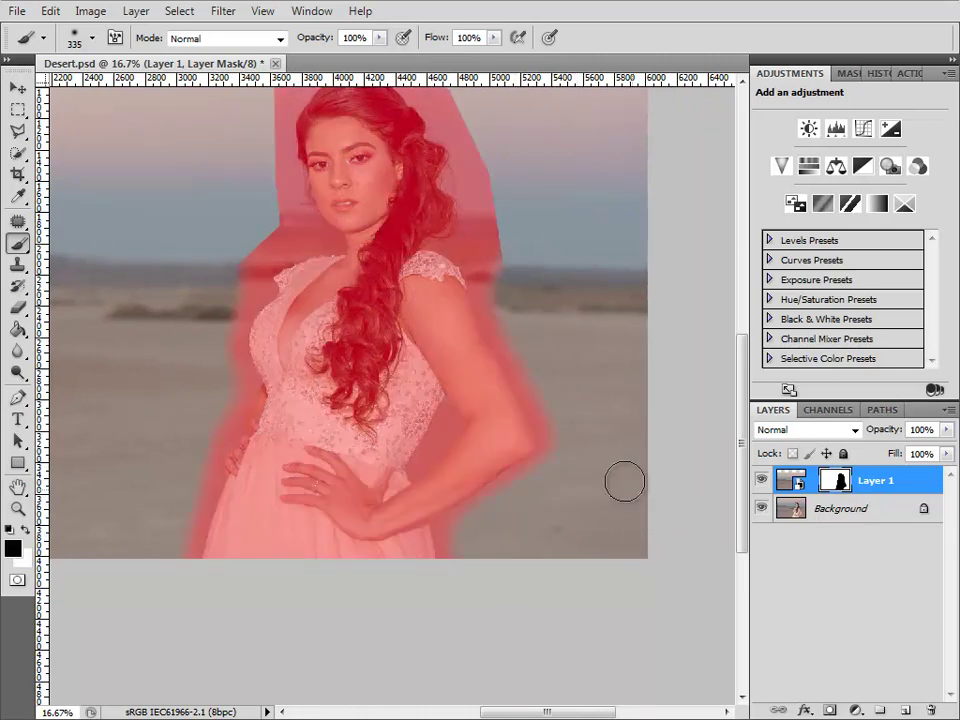
{"action": "key", "text": "backslash"}
- Reduce the brush to about 225 px and paint white on the mask beside the lace shoulder near the old mountain edge
{"action": "key", "text": "ctrl+plus"}
{"action": "key", "text": "ctrl+plus"}
{"action": "left_click_drag", "start_coordinate": [210, 250], "coordinate": [490, 535]}
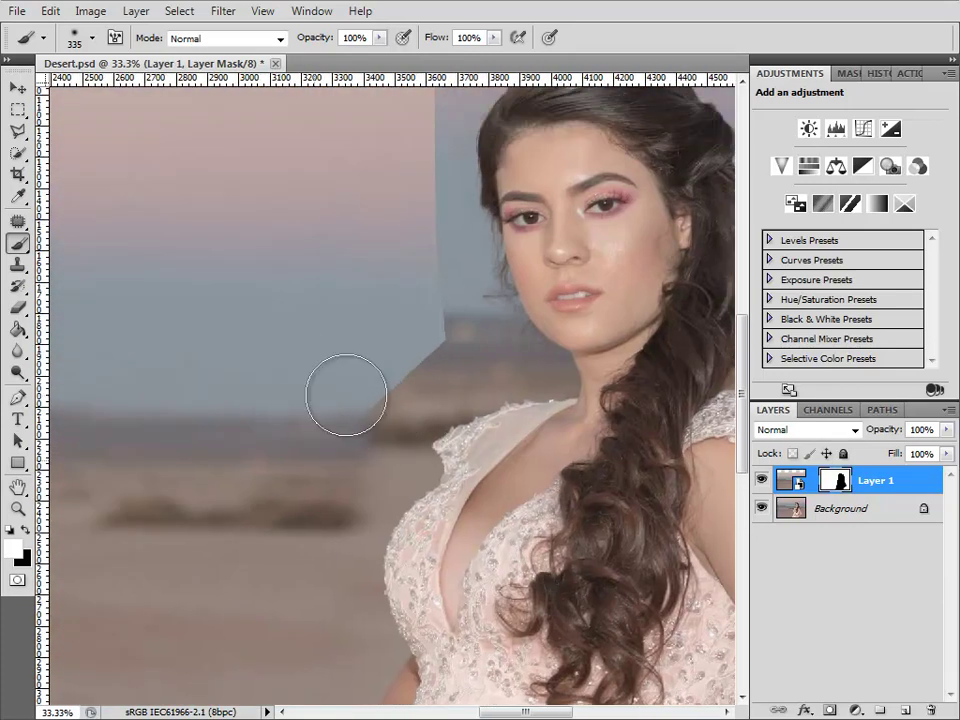
{"action": "key", "text": "bracketleft"}
{"action": "key", "text": "bracketleft"}
{"action": "key", "text": "bracketleft"}
{"action": "key", "text": "bracketleft"}
{"action": "key", "text": "bracketleft"}
{"action": "key", "text": "bracketleft"}
{"action": "key", "text": "bracketleft"}
{"action": "key", "text": "bracketleft"}
{"action": "key", "text": "bracketleft"}
{"action": "key", "text": "bracketleft"}
{"action": "key", "text": "bracketleft"}
{"action": "mouse_move", "coordinate": [367, 400]}
{"action": "left_mouse_down"}
{"action": "mouse_move", "coordinate": [415, 357]}
{"action": "mouse_move", "coordinate": [418, 365]}
{"action": "mouse_move", "coordinate": [450, 356]}
{"action": "mouse_move", "coordinate": [342, 449]}
{"action": "mouse_move", "coordinate": [367, 424]}
{"action": "left_mouse_up"}
{"action": "key", "text": "bracketleft"}
{"action": "key", "text": "bracketleft"}
{"action": "key", "text": "bracketleft"}
{"action": "key", "text": "bracketright"}
{"action": "key", "text": "bracketright"}
{"action": "key", "text": "bracketright"}
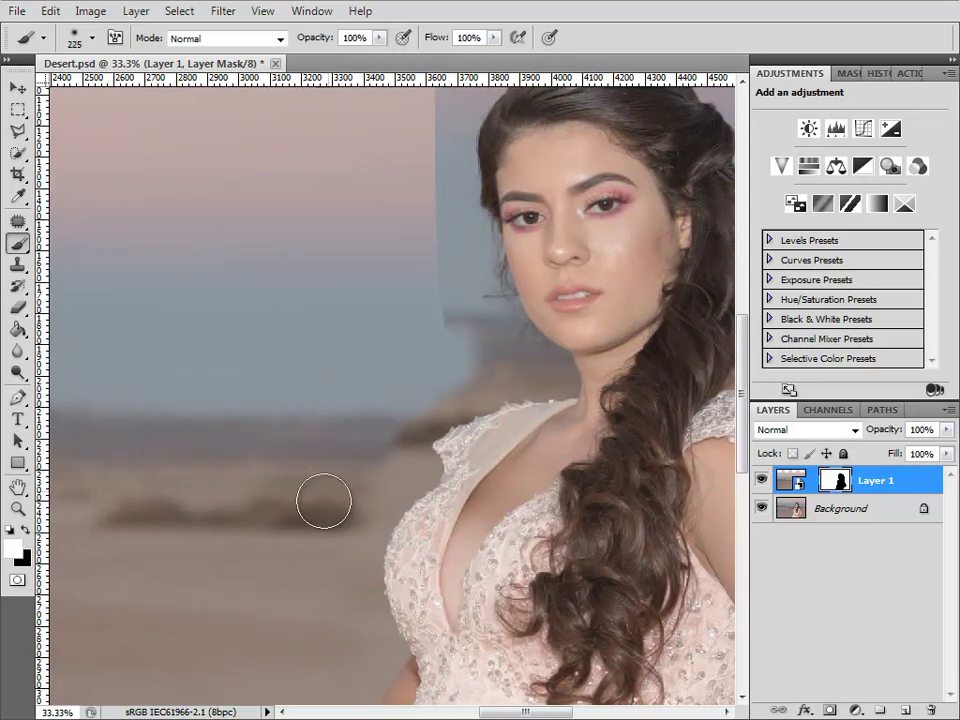
- Paint white on the mask beside the woman's other shoulder and hair to reveal the lowered horizon
{"action": "mouse_move", "coordinate": [667, 405]}
{"action": "left_mouse_down"}
{"action": "mouse_move", "coordinate": [338, 453]}
{"action": "mouse_move", "coordinate": [205, 419]}
{"action": "left_mouse_up"}
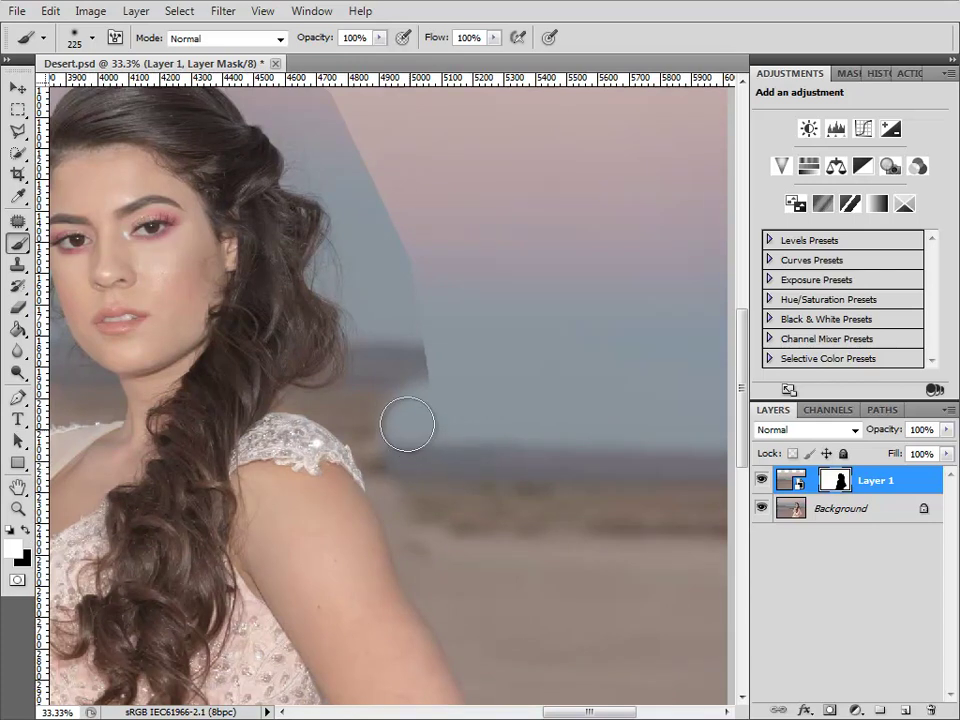
{"action": "left_click_drag", "start_coordinate": [408, 430], "coordinate": [452, 319]}
{"action": "left_click_drag", "start_coordinate": [482, 497], "coordinate": [519, 401]}
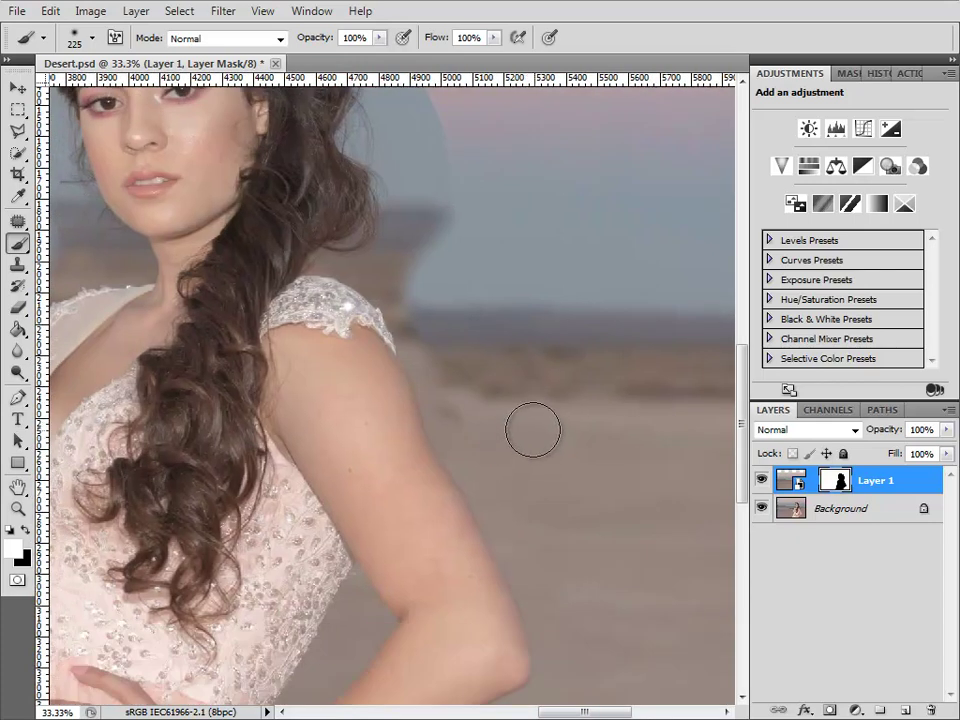
{"action": "left_click_drag", "start_coordinate": [240, 458], "coordinate": [463, 489]}
{"action": "mouse_move", "coordinate": [342, 477]}
{"action": "left_mouse_down"}
{"action": "mouse_move", "coordinate": [411, 508]}
{"action": "mouse_move", "coordinate": [436, 494]}
{"action": "mouse_move", "coordinate": [459, 555]}
{"action": "mouse_move", "coordinate": [444, 497]}
{"action": "left_mouse_up"}
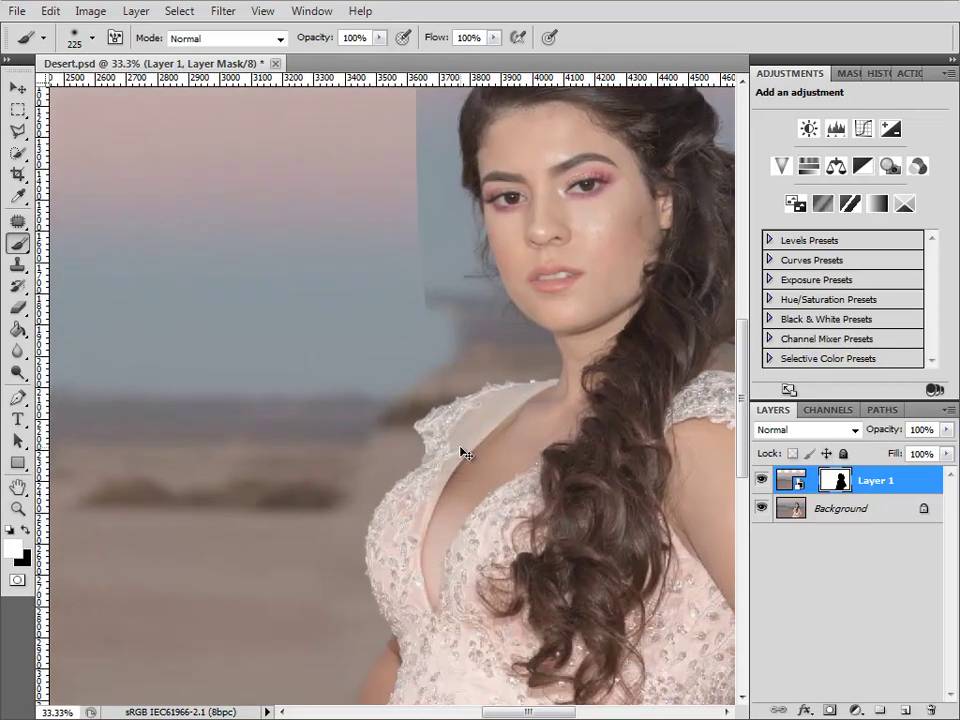
- Paint white on the mask closely along the lace shoulder beside the neckline, varying the brush size from about 101 px
{"action": "key", "text": "ctrl+plus"}
{"action": "key", "text": "ctrl+plus"}
{"action": "key", "text": "ctrl+plus"}
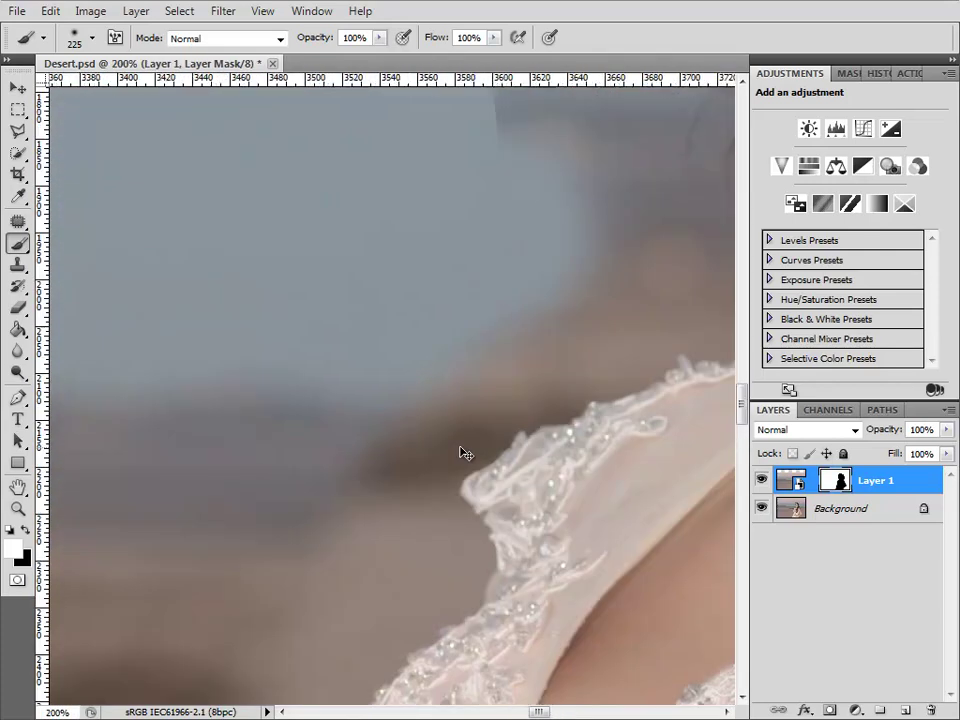
{"action": "key", "text": "ctrl+plus"}
{"action": "left_click_drag", "start_coordinate": [488, 534], "coordinate": [454, 514]}
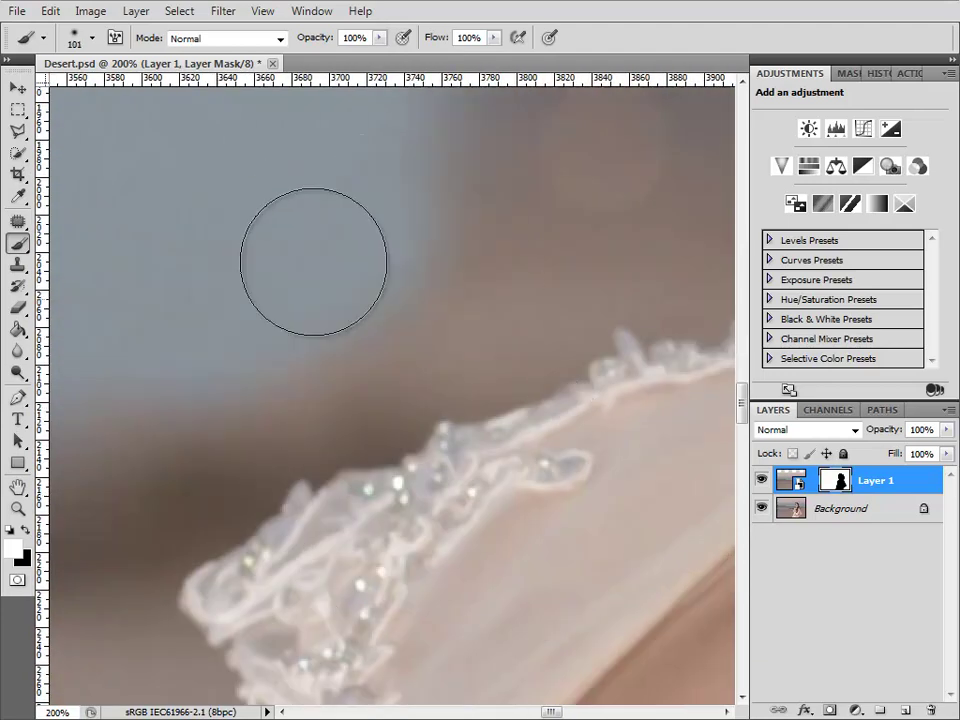
{"action": "left_click_drag", "start_coordinate": [314, 262], "coordinate": [690, 190]}
{"action": "mouse_move", "coordinate": [537, 249]}
{"action": "left_mouse_down"}
{"action": "mouse_move", "coordinate": [392, 334]}
{"action": "mouse_move", "coordinate": [298, 334]}
{"action": "left_mouse_up"}
{"action": "key", "text": "ctrl+minus"}
{"action": "key", "text": "ctrl+minus"}
{"action": "key", "text": "ctrl+plus"}
{"action": "key", "text": "ctrl+plus"}
{"action": "left_click_drag", "start_coordinate": [212, 579], "coordinate": [418, 289]}
{"action": "key", "text": "bracketleft"}
{"action": "key", "text": "bracketleft"}
{"action": "key", "text": "bracketleft"}
{"action": "key", "text": "bracketleft"}
{"action": "key", "text": "bracketleft"}
{"action": "key", "text": "bracketleft"}
{"action": "key", "text": "bracketleft"}
{"action": "mouse_move", "coordinate": [412, 372]}
{"action": "left_mouse_down"}
{"action": "mouse_move", "coordinate": [431, 369]}
{"action": "mouse_move", "coordinate": [533, 241]}
{"action": "mouse_move", "coordinate": [468, 305]}
{"action": "left_mouse_up"}
{"action": "key", "text": "bracketright"}
{"action": "key", "text": "bracketright"}
{"action": "key", "text": "bracketright"}
{"action": "key", "text": "bracketright"}
{"action": "key", "text": "bracketright"}
{"action": "mouse_move", "coordinate": [420, 364]}
{"action": "left_mouse_down"}
{"action": "mouse_move", "coordinate": [454, 302]}
{"action": "mouse_move", "coordinate": [436, 294]}
{"action": "left_mouse_up"}
{"action": "key", "text": "bracketright"}
{"action": "key", "text": "bracketright"}
{"action": "key", "text": "bracketright"}
{"action": "key", "text": "bracketright"}
{"action": "key", "text": "bracketright"}
{"action": "left_click_drag", "start_coordinate": [484, 206], "coordinate": [351, 621]}
- Refine the mask in white along the outer edge of the woman's upper arm with a small brush of about 13 px
{"action": "key", "text": "bracketleft"}
{"action": "key", "text": "bracketleft"}
{"action": "key", "text": "bracketleft"}
{"action": "key", "text": "bracketleft"}
{"action": "key", "text": "bracketleft"}
{"action": "mouse_move", "coordinate": [470, 261]}
{"action": "left_mouse_down"}
{"action": "mouse_move", "coordinate": [579, 225]}
{"action": "mouse_move", "coordinate": [514, 302]}
{"action": "mouse_move", "coordinate": [561, 441]}
{"action": "mouse_move", "coordinate": [541, 511]}
{"action": "mouse_move", "coordinate": [550, 262]}
{"action": "left_mouse_up"}
{"action": "key", "text": "bracketright"}
{"action": "left_click_drag", "start_coordinate": [508, 515], "coordinate": [510, 570]}
{"action": "key", "text": "bracketright"}
{"action": "left_click_drag", "start_coordinate": [523, 486], "coordinate": [568, 126]}
{"action": "key", "text": "bracketleft"}
{"action": "key", "text": "bracketleft"}
{"action": "key", "text": "bracketleft"}
{"action": "left_click_drag", "start_coordinate": [327, 460], "coordinate": [291, 493]}
{"action": "key", "text": "bracketright"}
{"action": "key", "text": "bracketright"}
{"action": "key", "text": "bracketright"}
{"action": "key", "text": "bracketright"}
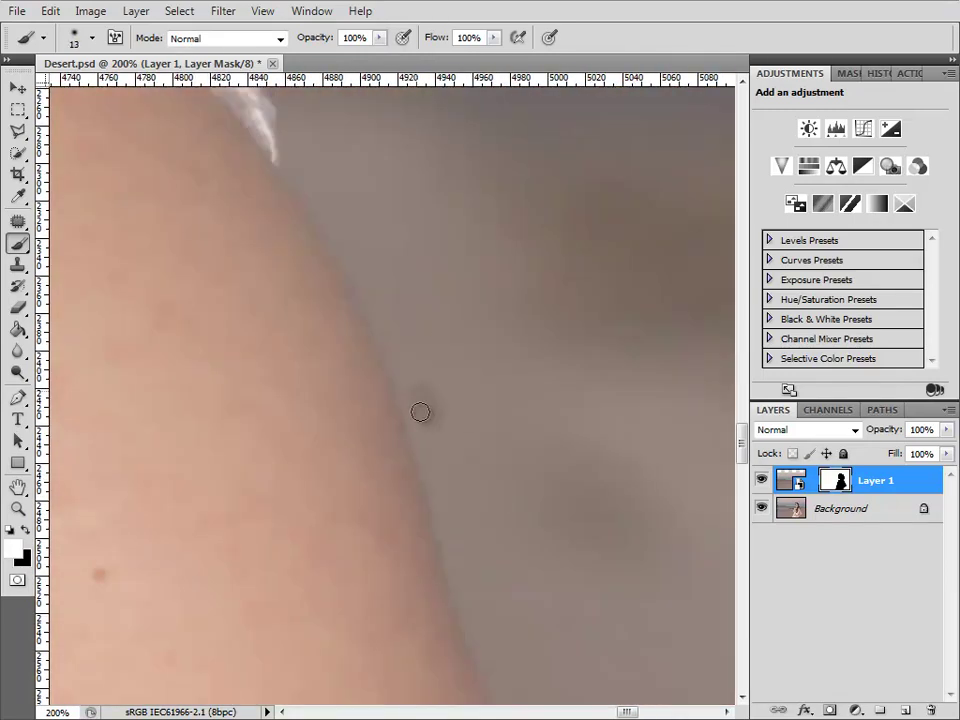
{"action": "mouse_move", "coordinate": [420, 411]}
{"action": "left_mouse_down"}
{"action": "mouse_move", "coordinate": [463, 579]}
{"action": "mouse_move", "coordinate": [494, 504]}
{"action": "left_mouse_up"}
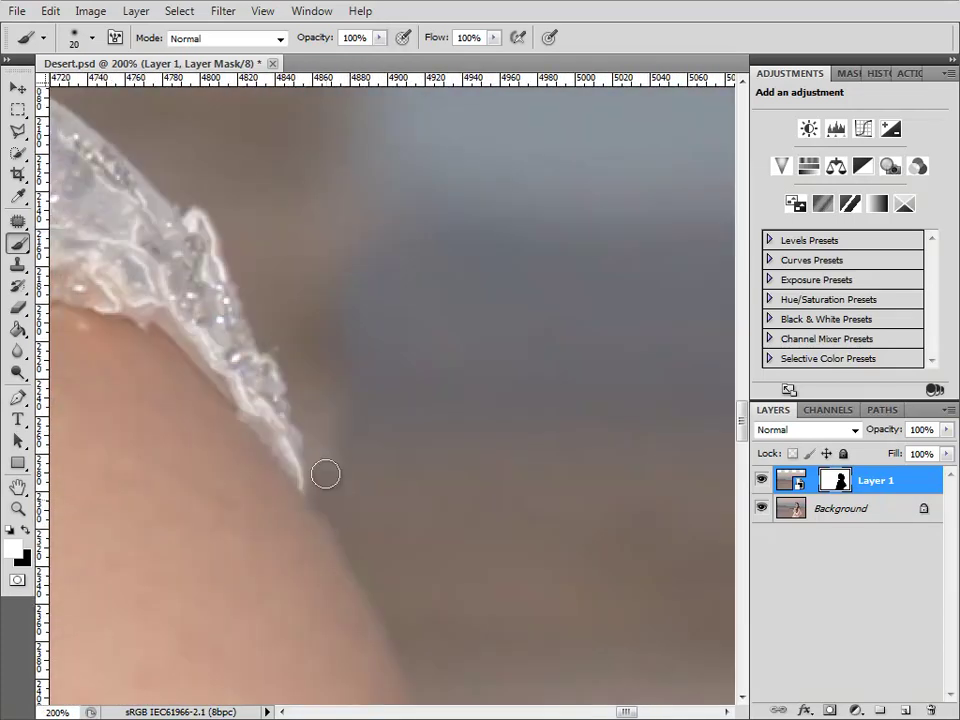
- Paint white on the mask along the lace sleeve and the gap below the hair, with brushes from 9 to 45 px
{"action": "mouse_move", "coordinate": [324, 471]}
{"action": "left_mouse_down"}
{"action": "mouse_move", "coordinate": [274, 347]}
{"action": "mouse_move", "coordinate": [322, 411]}
{"action": "mouse_move", "coordinate": [251, 309]}
{"action": "mouse_move", "coordinate": [229, 231]}
{"action": "mouse_move", "coordinate": [240, 201]}
{"action": "left_mouse_up"}
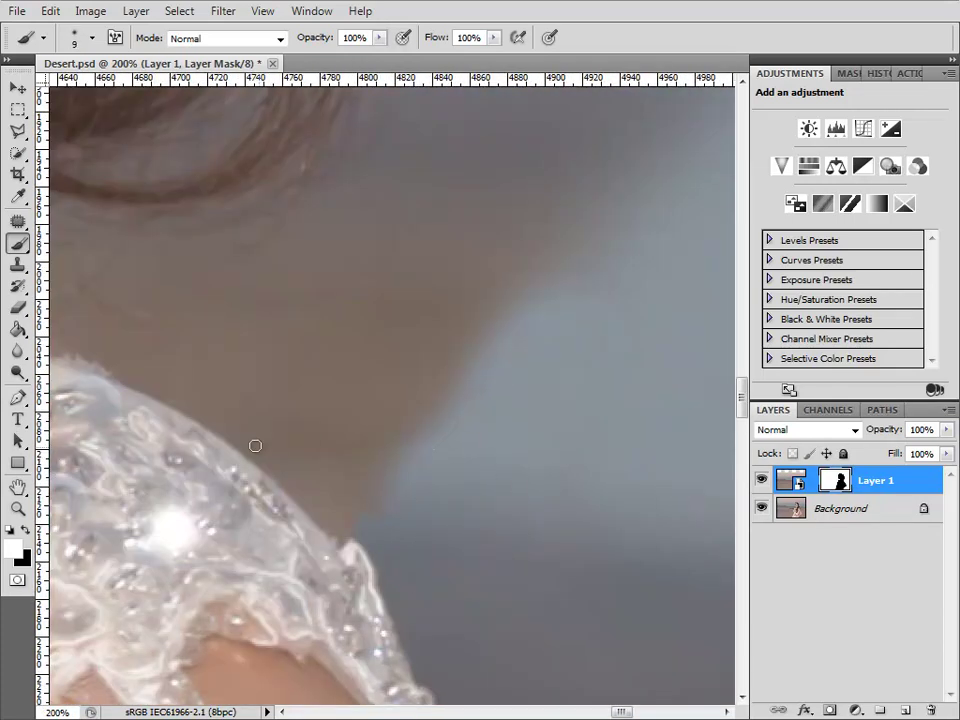
{"action": "mouse_move", "coordinate": [253, 446]}
{"action": "left_mouse_down"}
{"action": "mouse_move", "coordinate": [302, 499]}
{"action": "mouse_move", "coordinate": [345, 525]}
{"action": "left_mouse_up"}
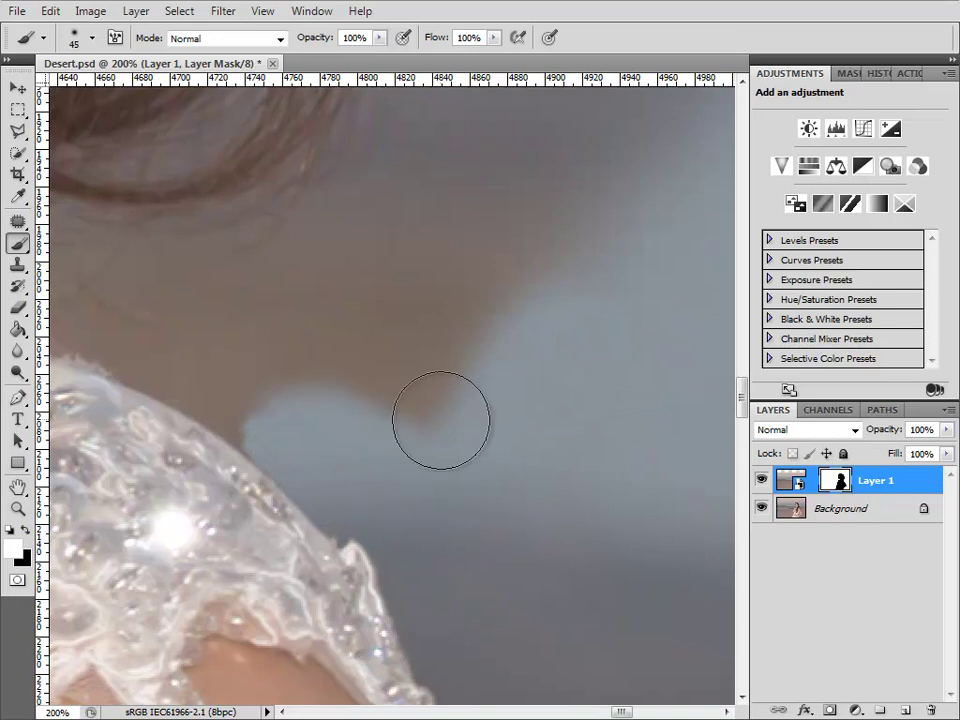
{"action": "left_click_drag", "start_coordinate": [321, 422], "coordinate": [540, 270]}
{"action": "key", "text": "ctrl+minus"}
{"action": "key", "text": "ctrl+minus"}
{"action": "key", "text": "ctrl+minus"}
{"action": "left_click_drag", "start_coordinate": [372, 382], "coordinate": [471, 375]}
- Compare the photo with Layer 1's mask disabled and enabled, and with the layer hidden and shown
{"action": "key", "text": "ctrl+0"}
{"action": "key", "text": "ctrl+plus"}
{"action": "left_click", "coordinate": [838, 480], "text": "shift"}
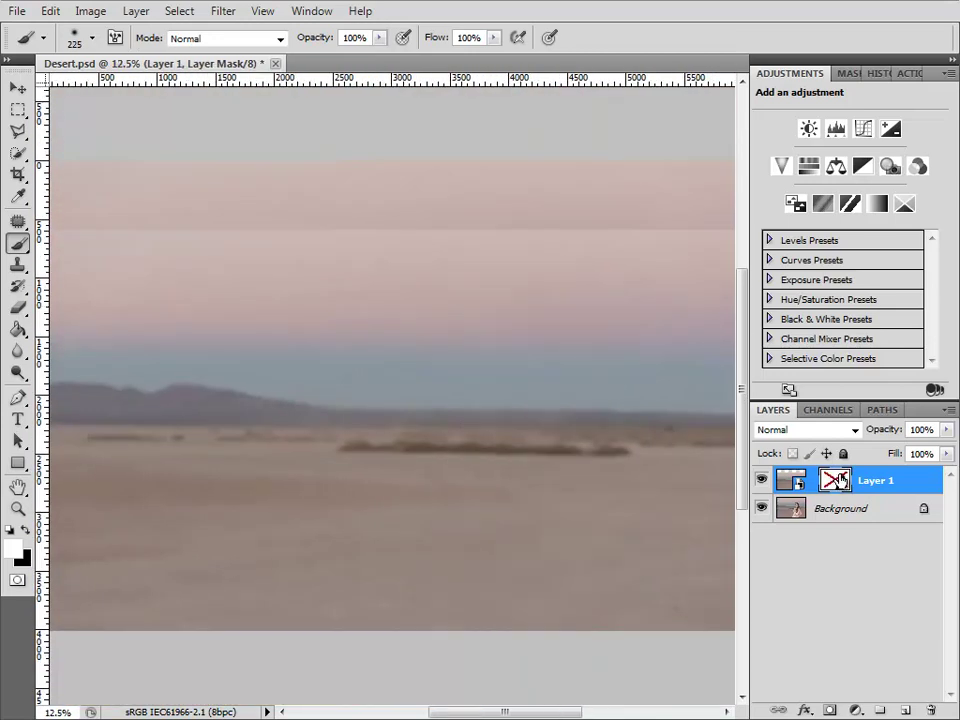
{"action": "left_click", "coordinate": [838, 481], "text": "shift"}
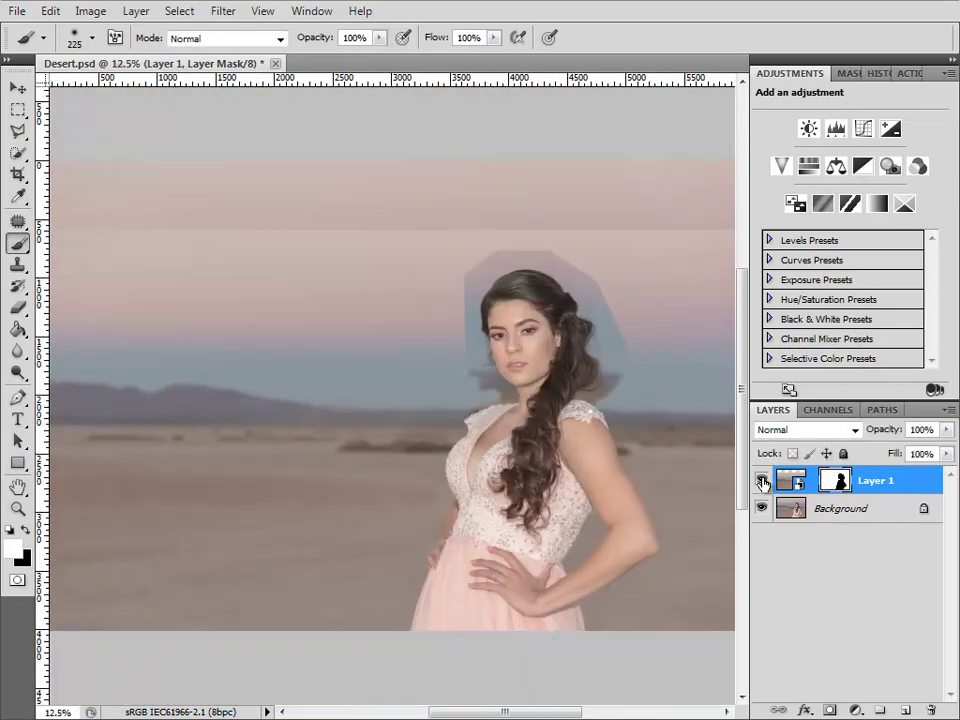
{"action": "left_click", "coordinate": [762, 481]}
{"action": "left_click", "coordinate": [762, 481]}
{"action": "left_click", "coordinate": [762, 481]}
{"action": "left_click", "coordinate": [762, 481]}
{"action": "left_click", "coordinate": [762, 481]}
{"action": "left_click", "coordinate": [762, 481]}
{"action": "left_click", "coordinate": [762, 481]}
{"action": "left_click", "coordinate": [762, 481]}
{"action": "left_click", "coordinate": [762, 481]}
{"action": "left_click", "coordinate": [762, 481]}
- Add a Gradient Fill layer with the Blue, Red, Yellow preset inside a narrow full-height strip selection beside the woman's face
{"action": "left_click_drag", "start_coordinate": [504, 493], "coordinate": [455, 509]}
{"action": "key", "text": "m"}
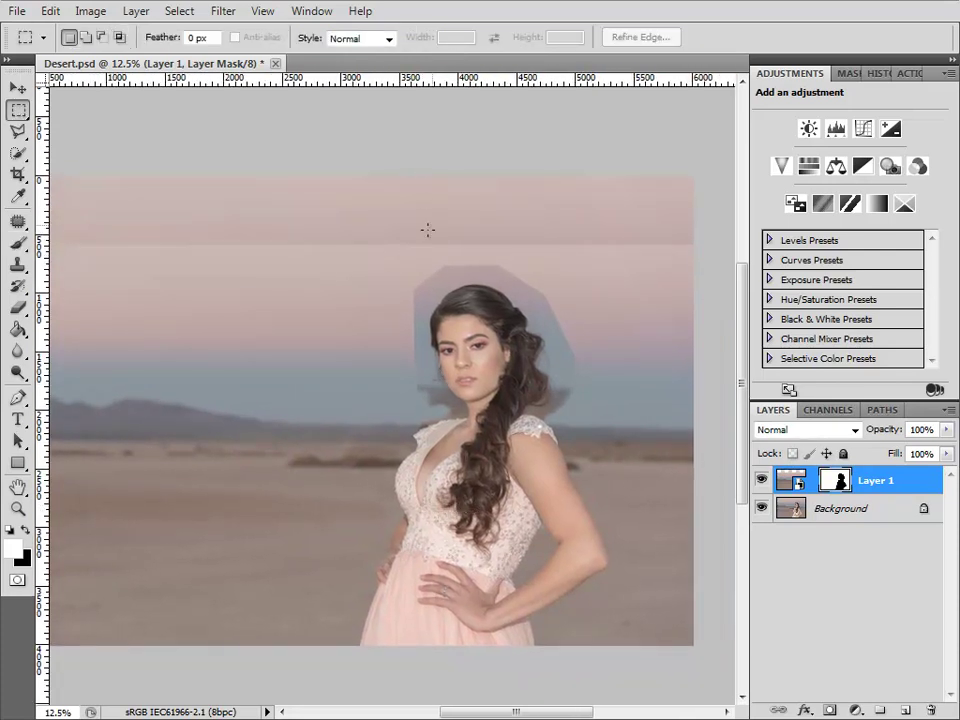
{"action": "left_click_drag", "start_coordinate": [396, 268], "coordinate": [447, 669]}
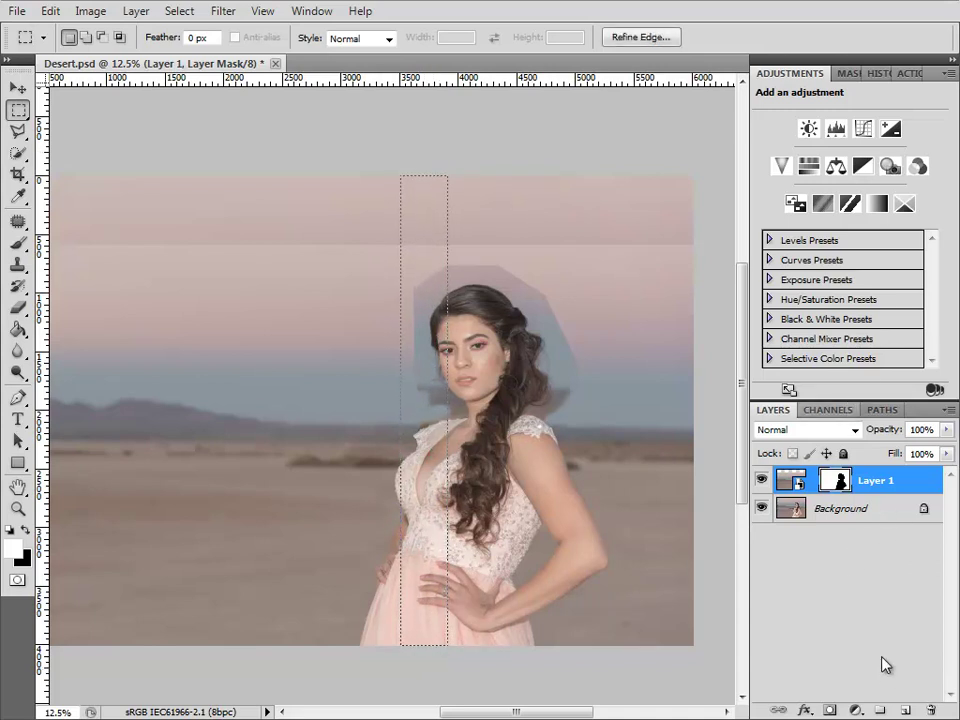
{"action": "left_click", "coordinate": [855, 709]}
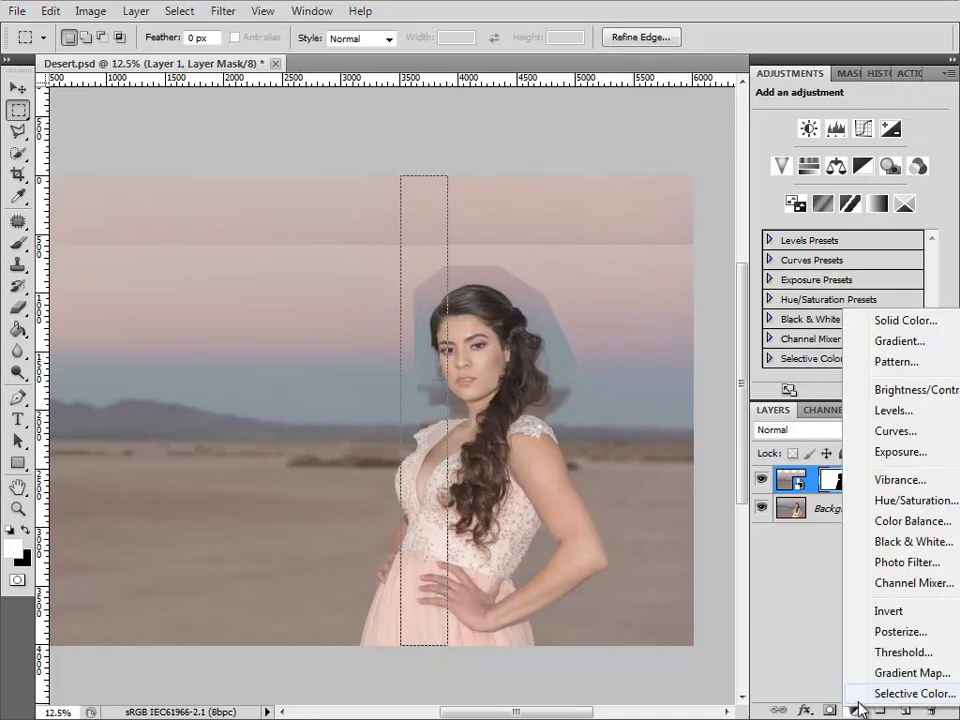
{"action": "left_click", "coordinate": [912, 341]}
{"action": "left_click", "coordinate": [882, 395]}
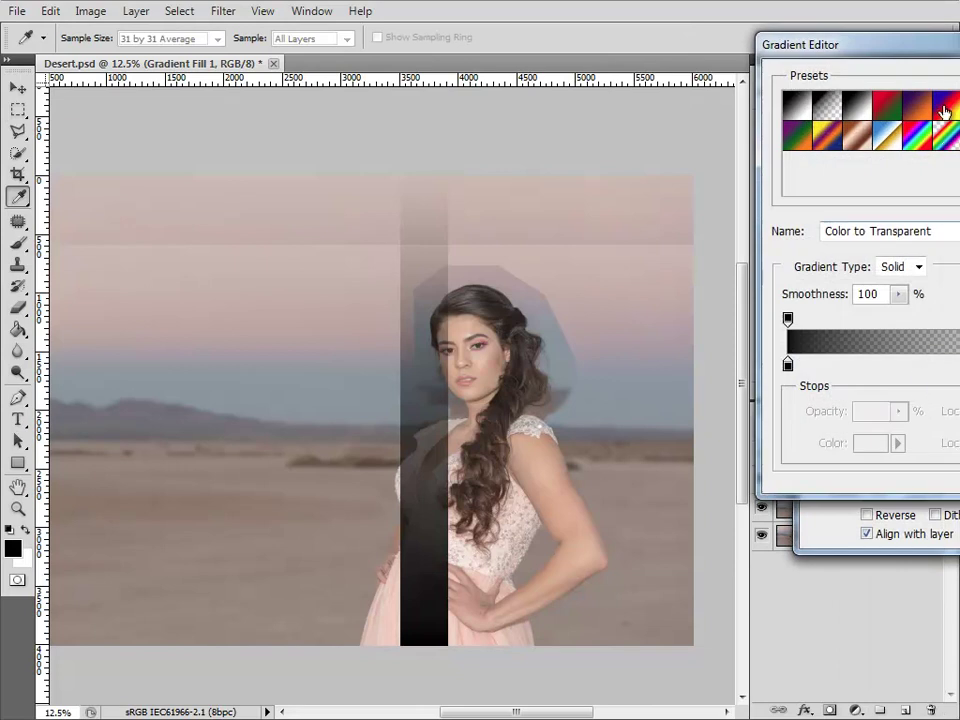
{"action": "left_click", "coordinate": [946, 106]}
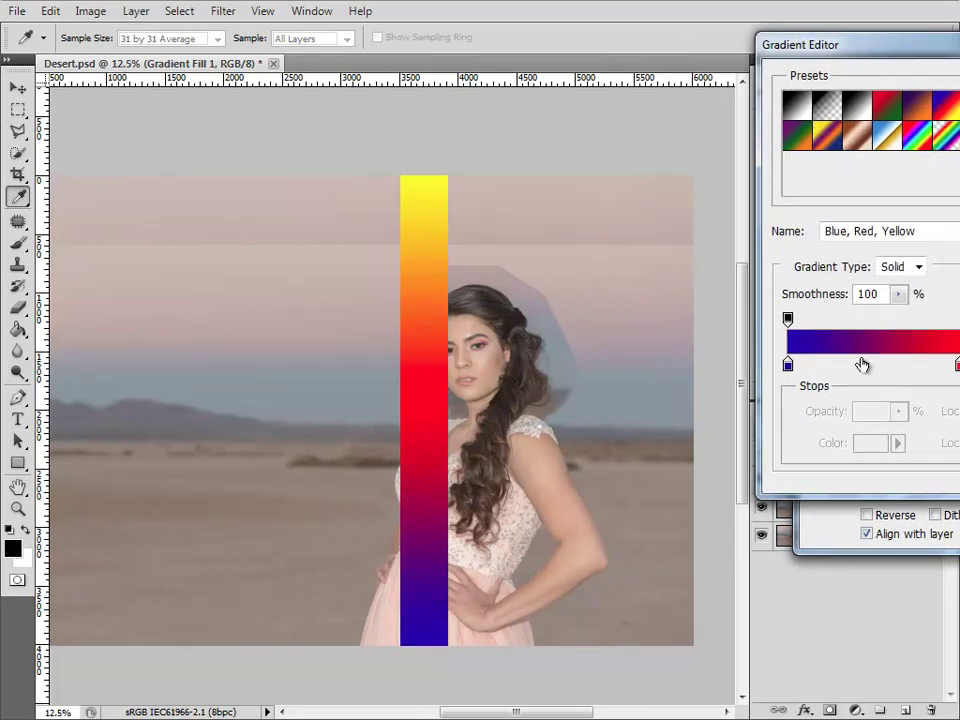
- Move the gradient's red stop up into the pink sky and its blue stop up to just above the horizon
{"action": "left_click_drag", "start_coordinate": [957, 365], "coordinate": [959, 365]}
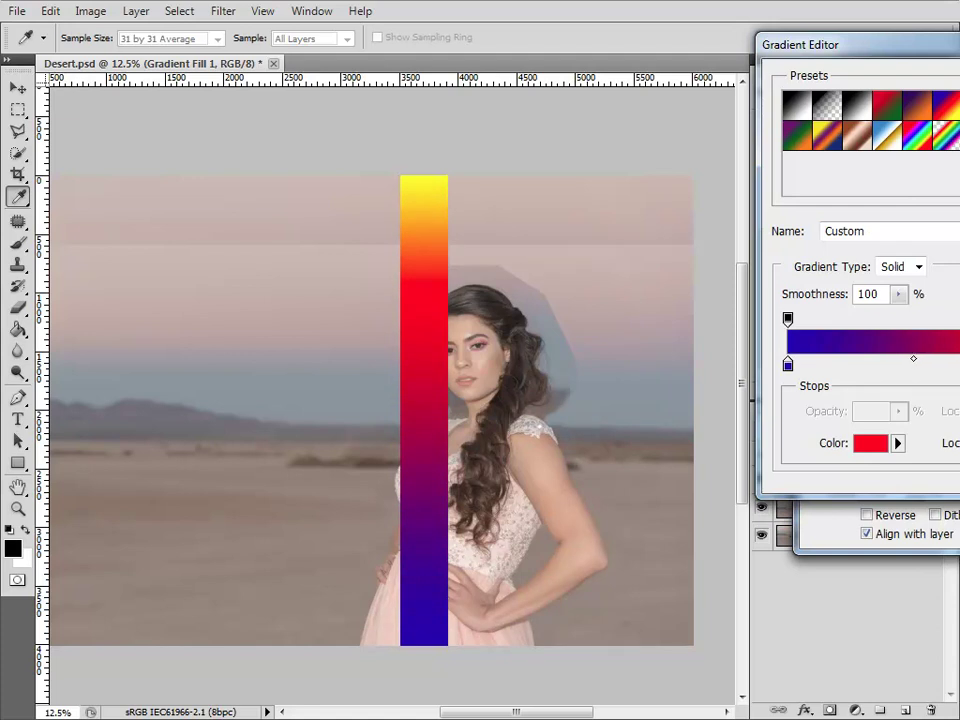
{"action": "left_click_drag", "start_coordinate": [788, 365], "coordinate": [945, 369]}
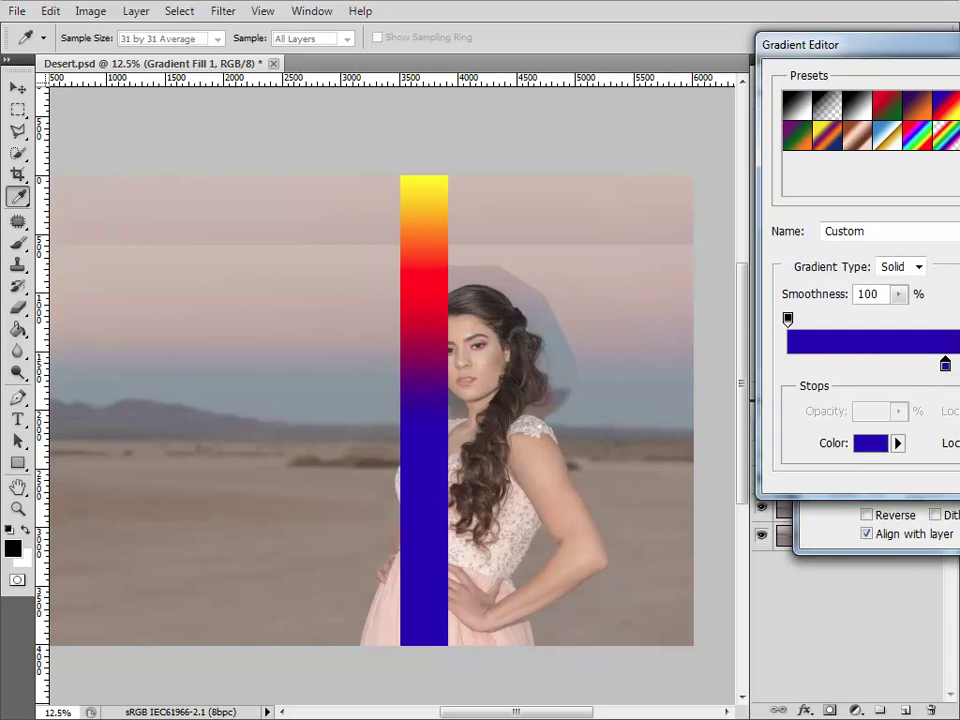
{"action": "left_click_drag", "start_coordinate": [951, 367], "coordinate": [959, 367]}
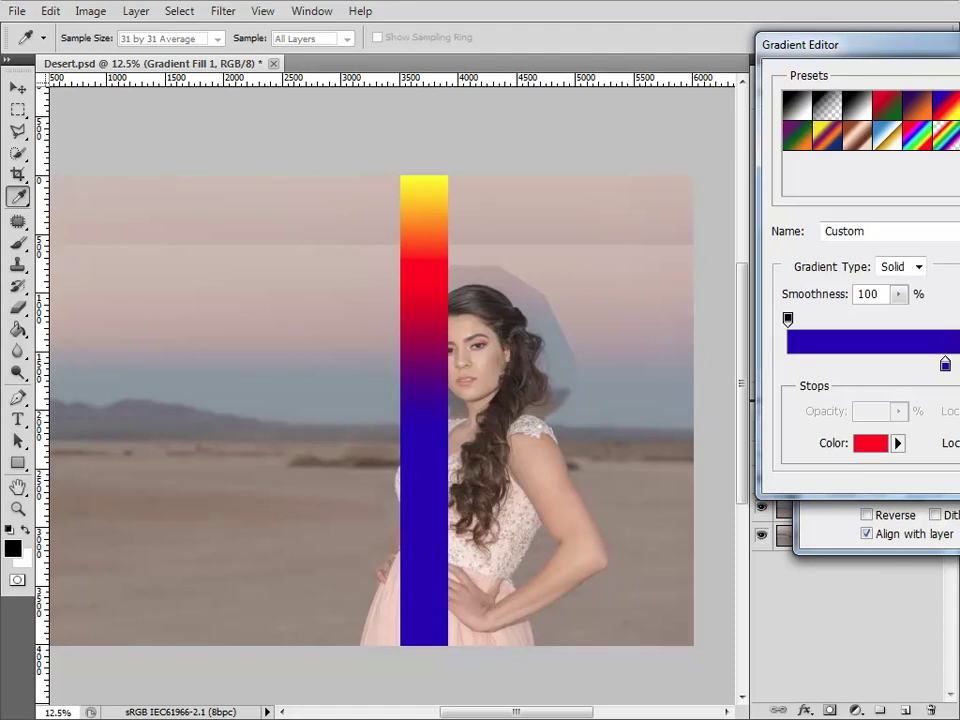
- Recolor the gradient's blue, red and yellow stops with colors sampled from the photo's horizon haze, pink sky and upper sky
{"action": "left_click", "coordinate": [945, 367]}
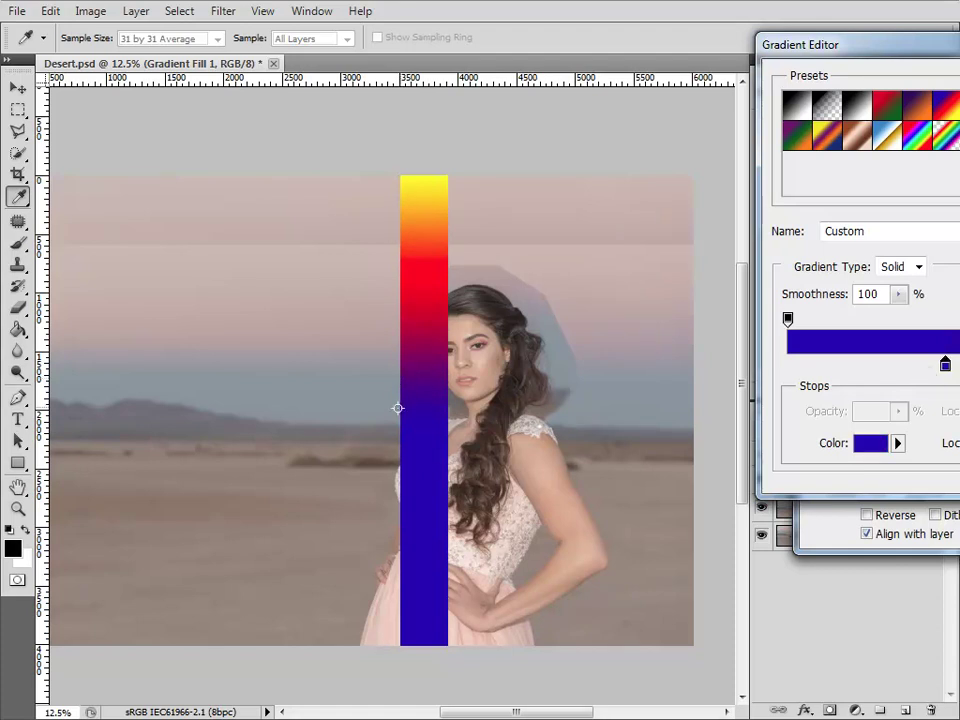
{"action": "left_click", "coordinate": [300, 305]}
{"action": "left_click", "coordinate": [959, 366]}
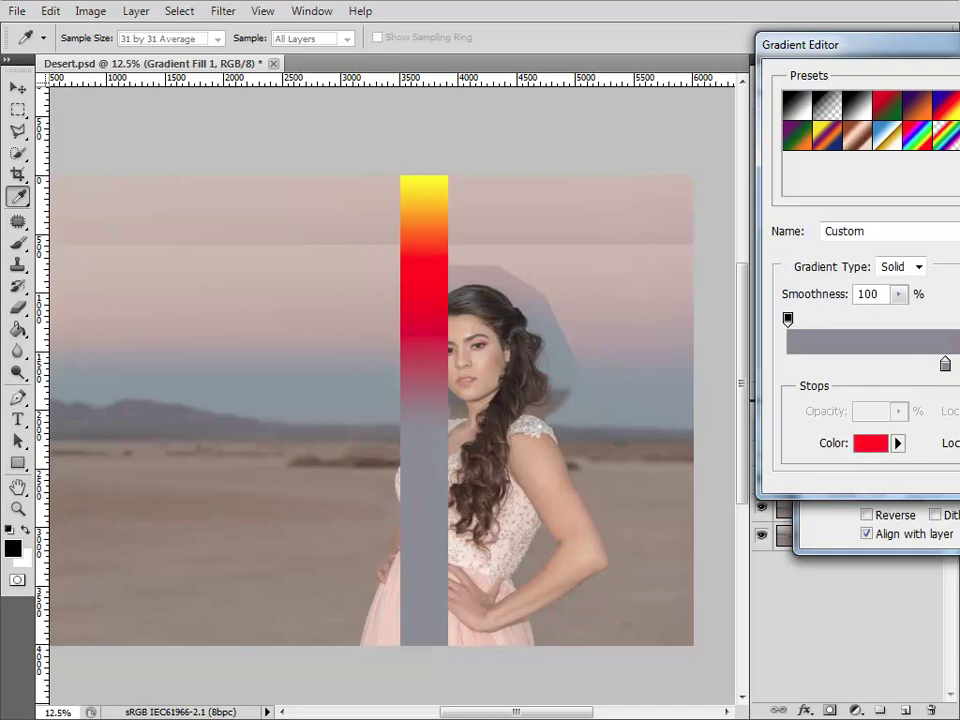
{"action": "left_click", "coordinate": [340, 211]}
{"action": "left_click", "coordinate": [959, 366]}
{"action": "left_click", "coordinate": [461, 180]}
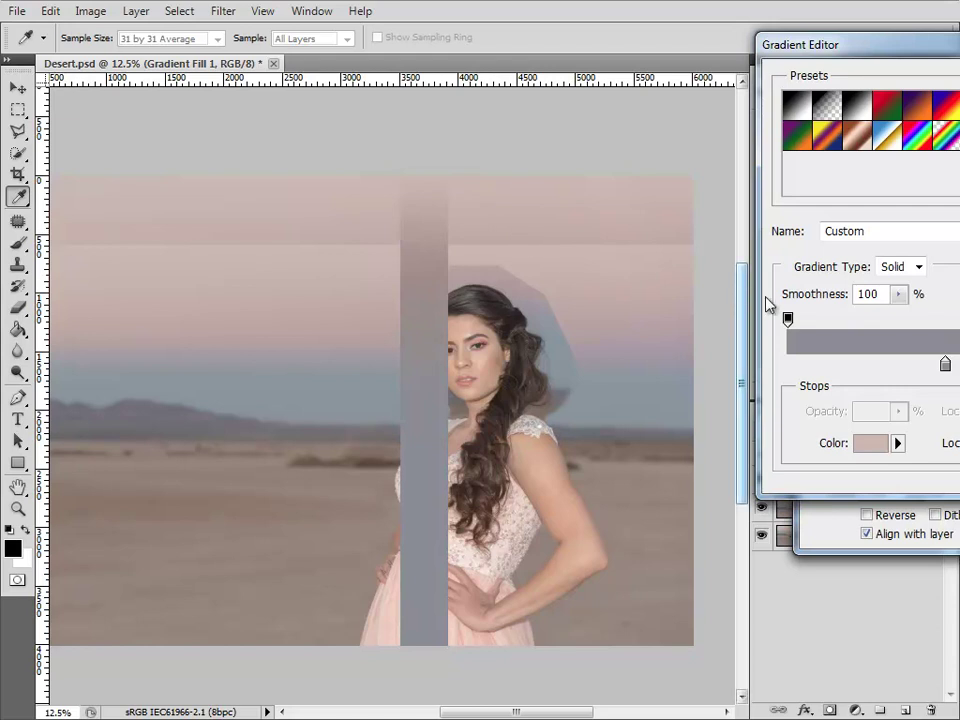
{"action": "left_click", "coordinate": [958, 364]}
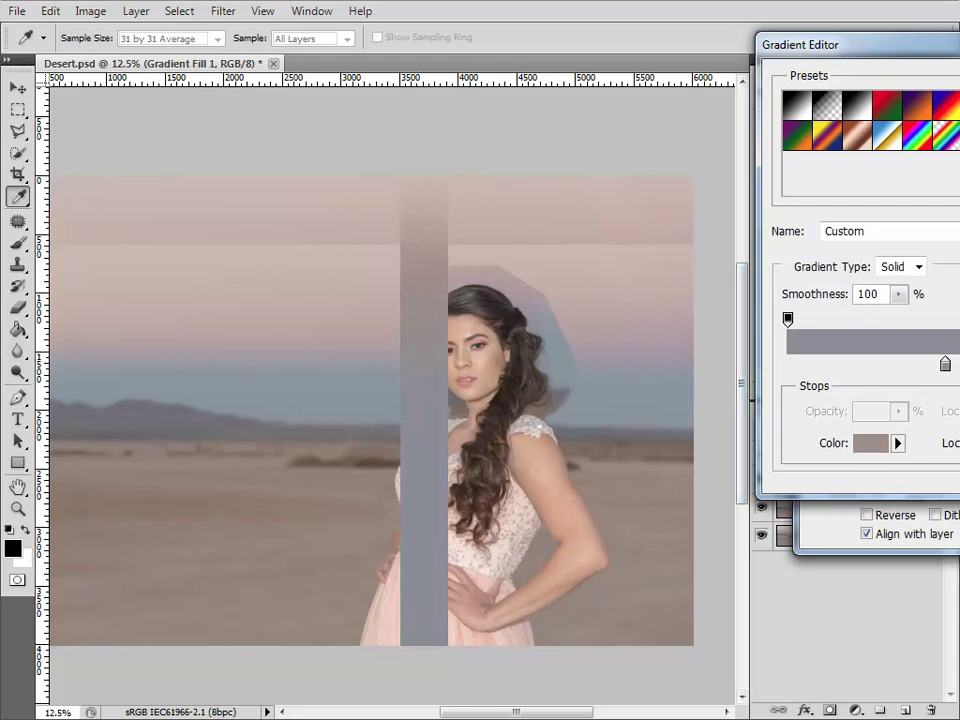
{"action": "left_click", "coordinate": [460, 279]}
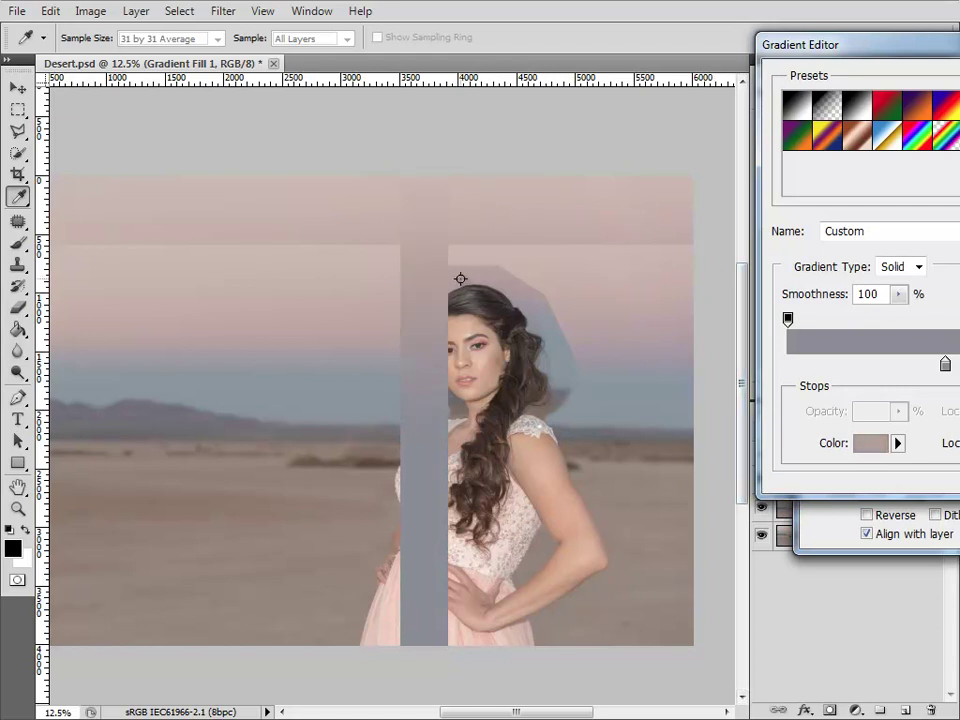
{"action": "left_click", "coordinate": [944, 366]}
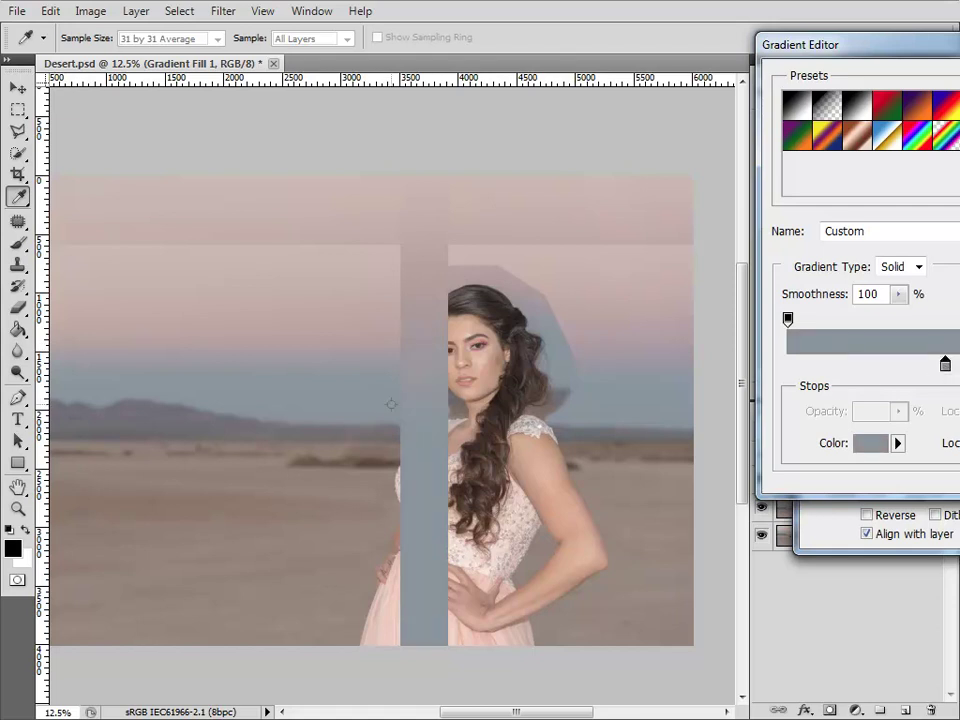
- Fine-tune the horizon stop's blue-gray color, enable Dither, disable Align with layer, and accept the gradient fill
{"action": "left_click", "coordinate": [873, 445]}
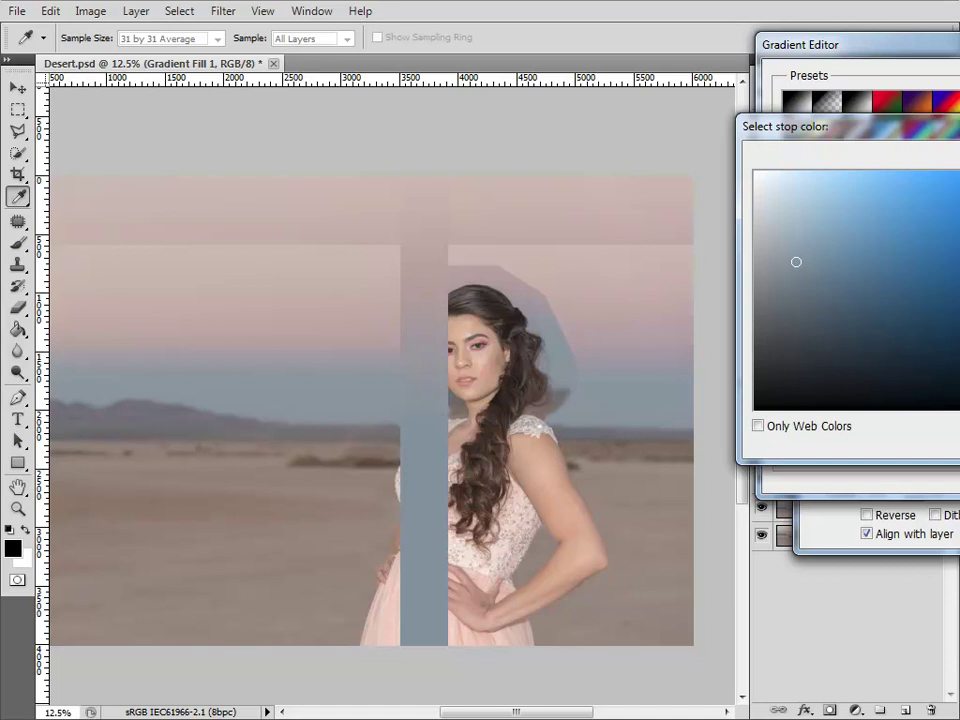
{"action": "key", "text": "Return"}
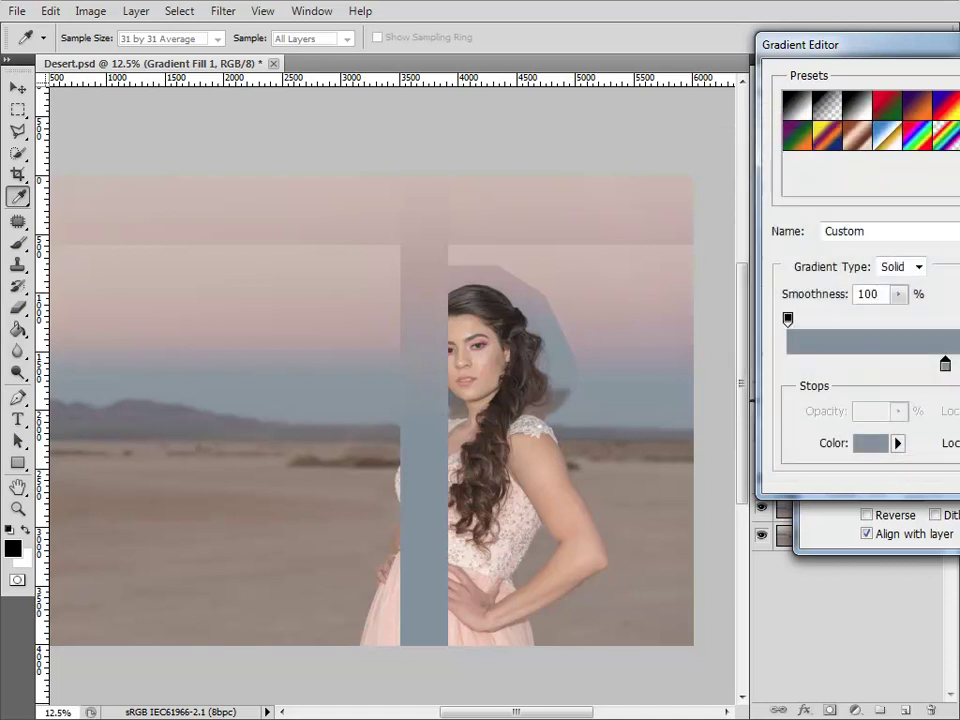
{"action": "key", "text": "Return"}
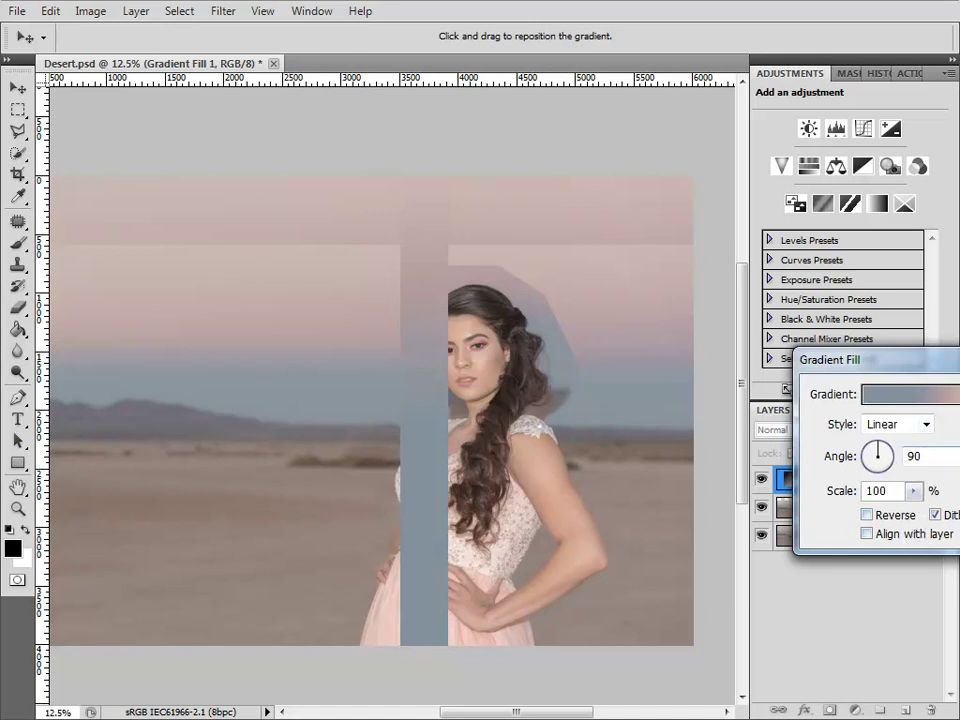
{"action": "key", "text": "Return"}
- Clear the strip from the Gradient Fill 1 mask and fill the whole mask with black
{"action": "left_click", "coordinate": [838, 481]}
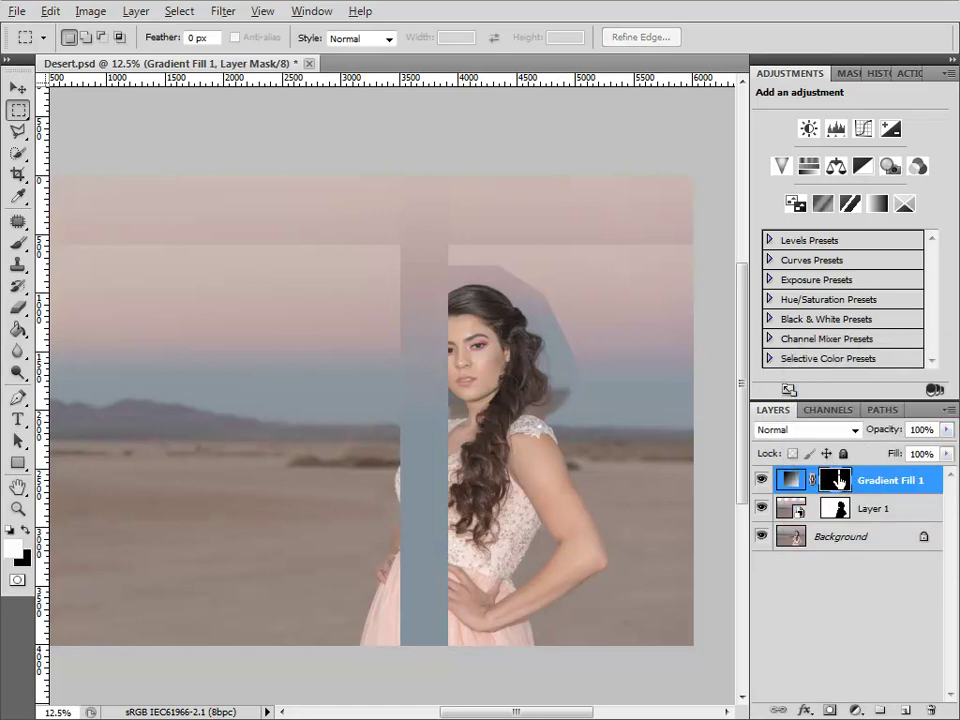
{"action": "key", "text": "alt+BackSpace"}
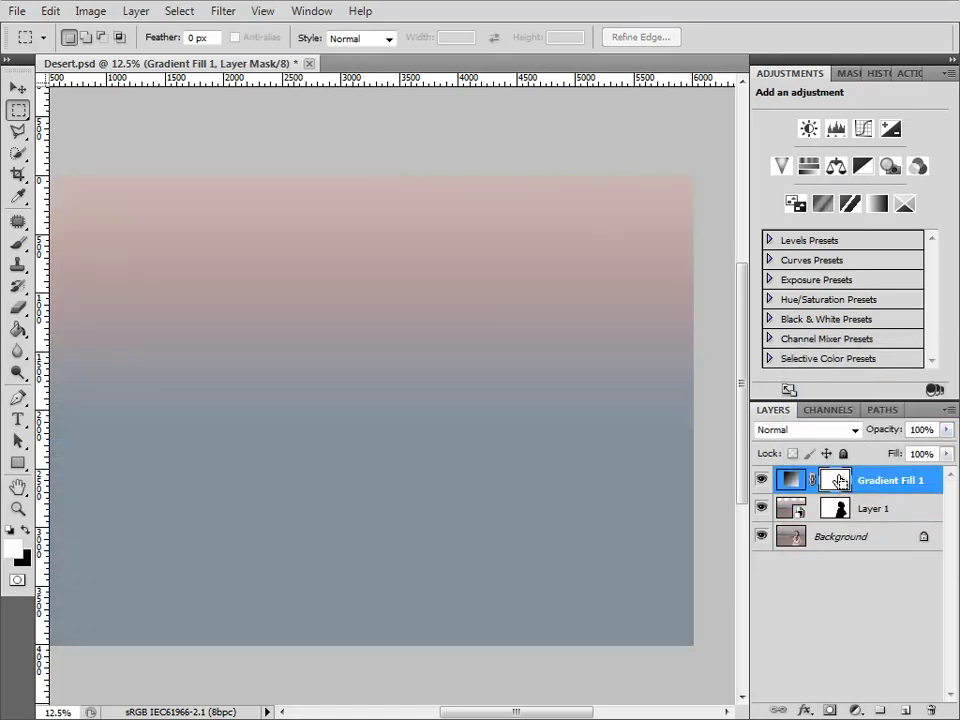
{"action": "key", "text": "ctrl+BackSpace"}
- Paint white on the gradient mask across the sky on the woman's left side of the frame, using brushes up to 999 px
{"action": "left_click_drag", "start_coordinate": [364, 389], "coordinate": [428, 444]}
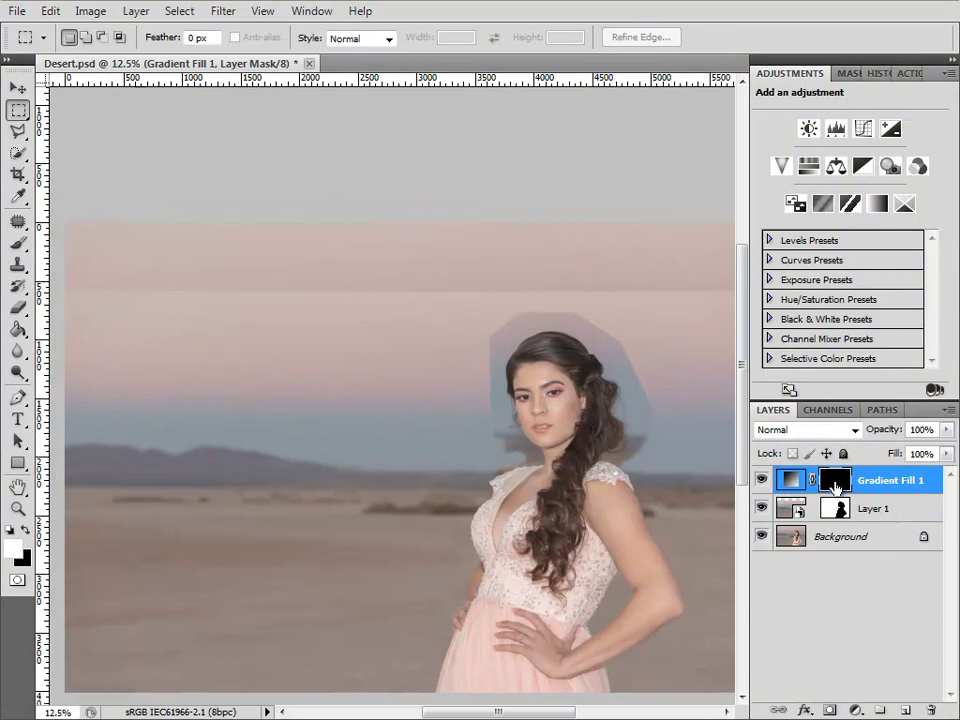
{"action": "left_click_drag", "start_coordinate": [409, 403], "coordinate": [452, 437]}
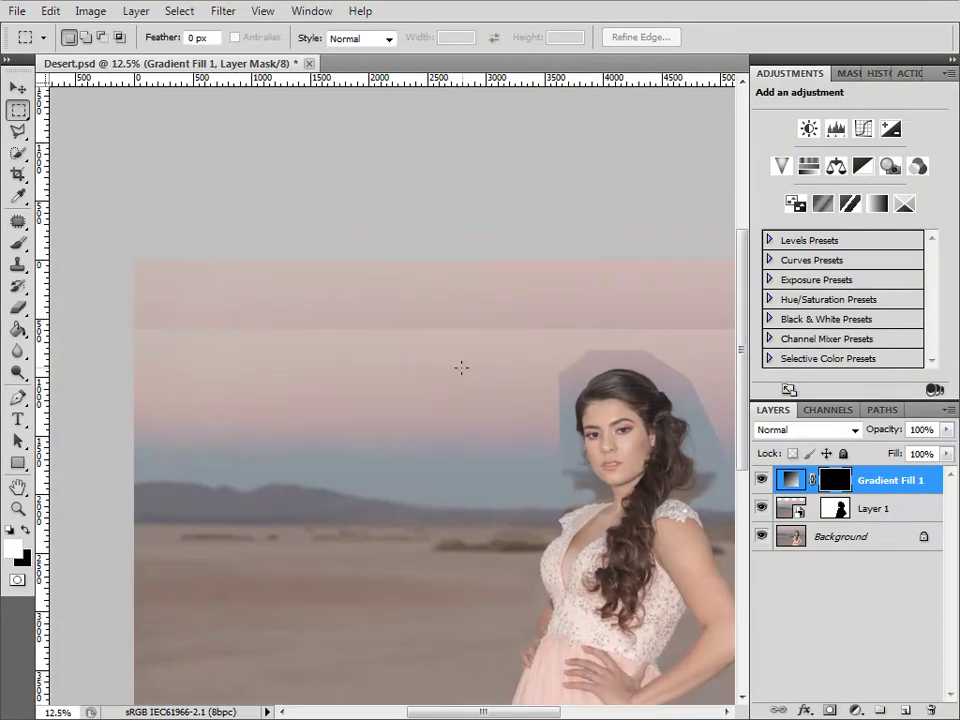
{"action": "key", "text": "b"}
{"action": "key", "text": "bracketright"}
{"action": "key", "text": "bracketright"}
{"action": "key", "text": "bracketright"}
{"action": "key", "text": "bracketright"}
{"action": "key", "text": "bracketright"}
{"action": "key", "text": "bracketright"}
{"action": "mouse_move", "coordinate": [150, 304]}
{"action": "left_mouse_down"}
{"action": "mouse_move", "coordinate": [259, 302]}
{"action": "mouse_move", "coordinate": [246, 266]}
{"action": "mouse_move", "coordinate": [244, 334]}
{"action": "mouse_move", "coordinate": [345, 299]}
{"action": "left_mouse_up"}
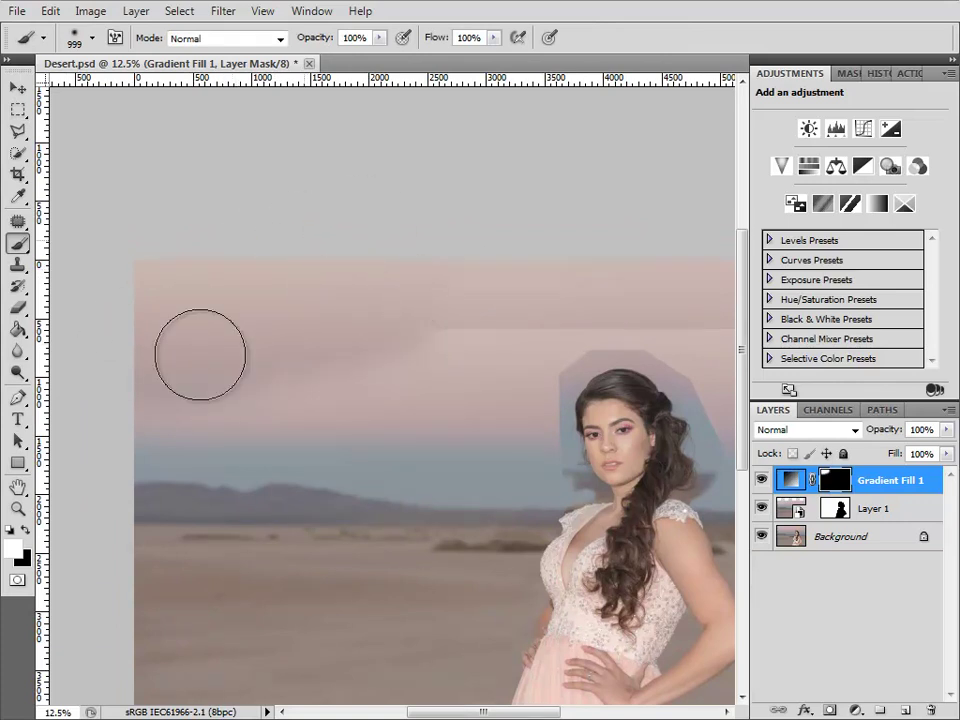
{"action": "key", "text": "bracketleft"}
{"action": "key", "text": "bracketleft"}
{"action": "key", "text": "bracketleft"}
{"action": "mouse_move", "coordinate": [140, 400]}
{"action": "left_mouse_down"}
{"action": "mouse_move", "coordinate": [189, 410]}
{"action": "mouse_move", "coordinate": [177, 419]}
{"action": "mouse_move", "coordinate": [295, 396]}
{"action": "mouse_move", "coordinate": [213, 422]}
{"action": "mouse_move", "coordinate": [334, 414]}
{"action": "mouse_move", "coordinate": [396, 435]}
{"action": "left_mouse_up"}
{"action": "key", "text": "bracketright"}
{"action": "key", "text": "bracketright"}
{"action": "key", "text": "bracketright"}
{"action": "mouse_move", "coordinate": [329, 375]}
{"action": "left_mouse_down"}
{"action": "mouse_move", "coordinate": [439, 407]}
{"action": "mouse_move", "coordinate": [414, 332]}
{"action": "left_mouse_up"}
- Paint white on the gradient mask up to the face side and top of her hair, reducing the brush from 750 to 335 px
{"action": "key", "text": "bracketleft"}
{"action": "key", "text": "bracketleft"}
{"action": "key", "text": "bracketleft"}
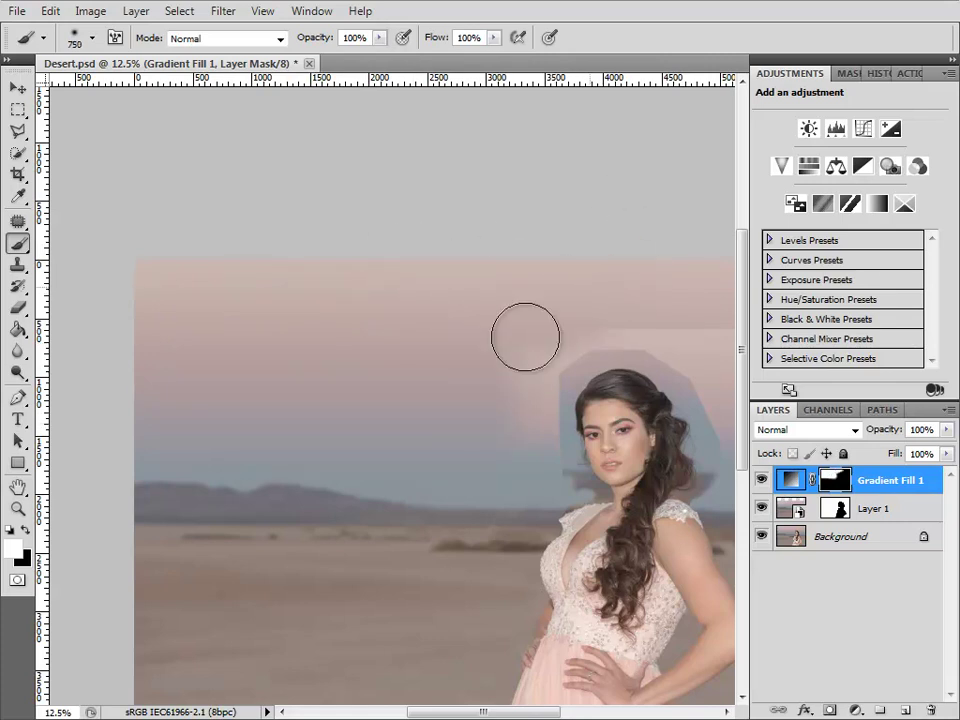
{"action": "key", "text": "bracketleft"}
{"action": "key", "text": "bracketleft"}
{"action": "key", "text": "bracketleft"}
{"action": "key", "text": "bracketleft"}
{"action": "key", "text": "bracketleft"}
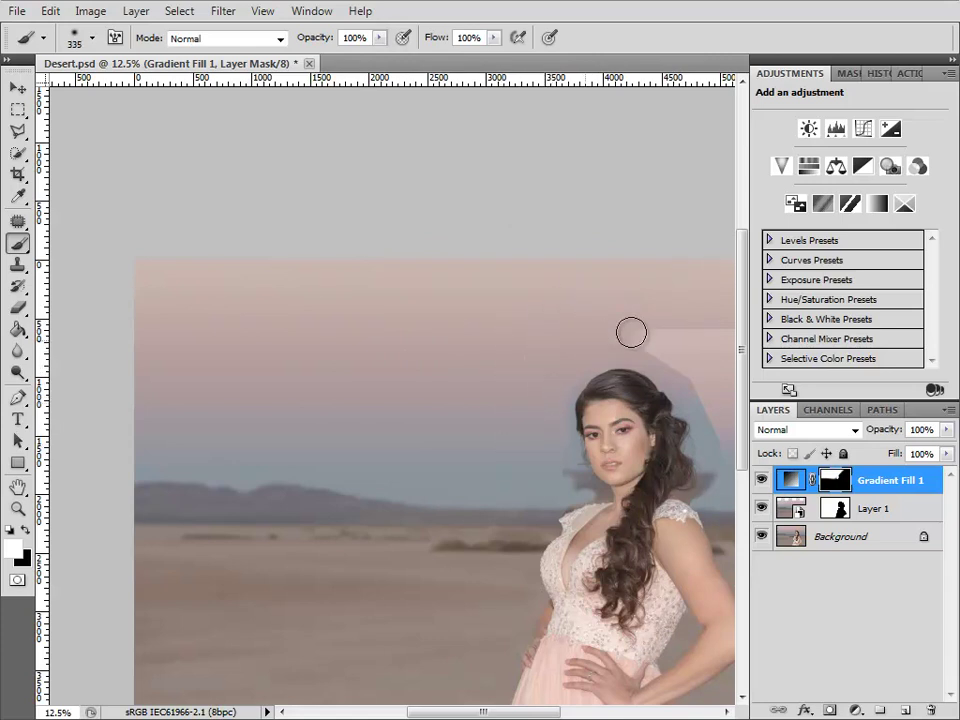
- Paint white on the gradient mask over the upper sky beyond her head toward the photo's right edge with a 999 px brush
{"action": "key", "text": "bracketright"}
{"action": "key", "text": "bracketright"}
{"action": "key", "text": "bracketright"}
{"action": "key", "text": "bracketright"}
{"action": "key", "text": "bracketright"}
{"action": "key", "text": "bracketright"}
{"action": "key", "text": "bracketright"}
{"action": "key", "text": "backslash"}
{"action": "key", "text": "backslash"}
{"action": "key", "text": "space"}
{"action": "mouse_move", "coordinate": [560, 318]}
{"action": "left_mouse_down"}
{"action": "mouse_move", "coordinate": [300, 327]}
{"action": "mouse_move", "coordinate": [514, 324]}
{"action": "mouse_move", "coordinate": [602, 373]}
{"action": "left_mouse_up"}
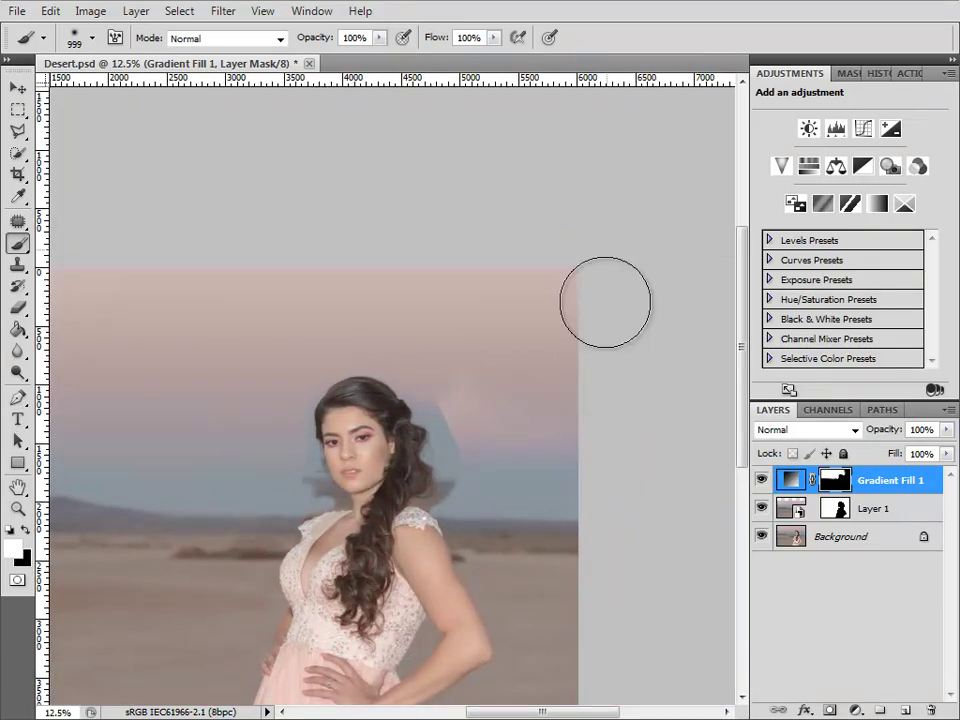
- Paint white on the gradient mask in the sky beside her braid with 500 and 750 px brushes
{"action": "key", "text": "bracketleft"}
{"action": "key", "text": "bracketleft"}
{"action": "key", "text": "bracketleft"}
{"action": "key", "text": "bracketleft"}
{"action": "key", "text": "bracketleft"}
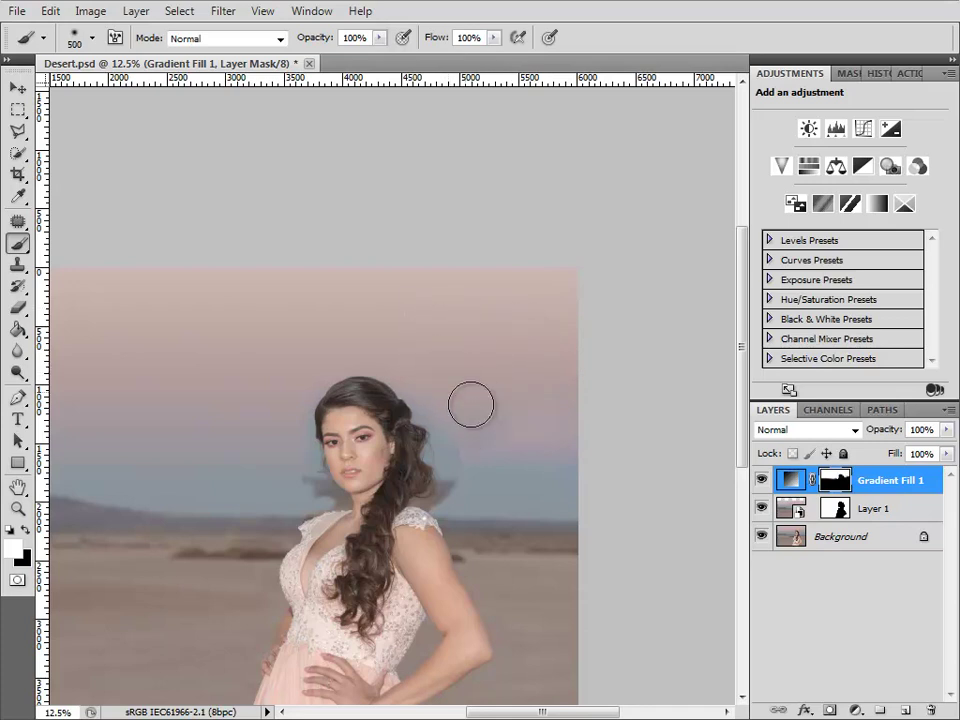
{"action": "key", "text": "bracketright"}
{"action": "key", "text": "bracketright"}
{"action": "key", "text": "bracketright"}
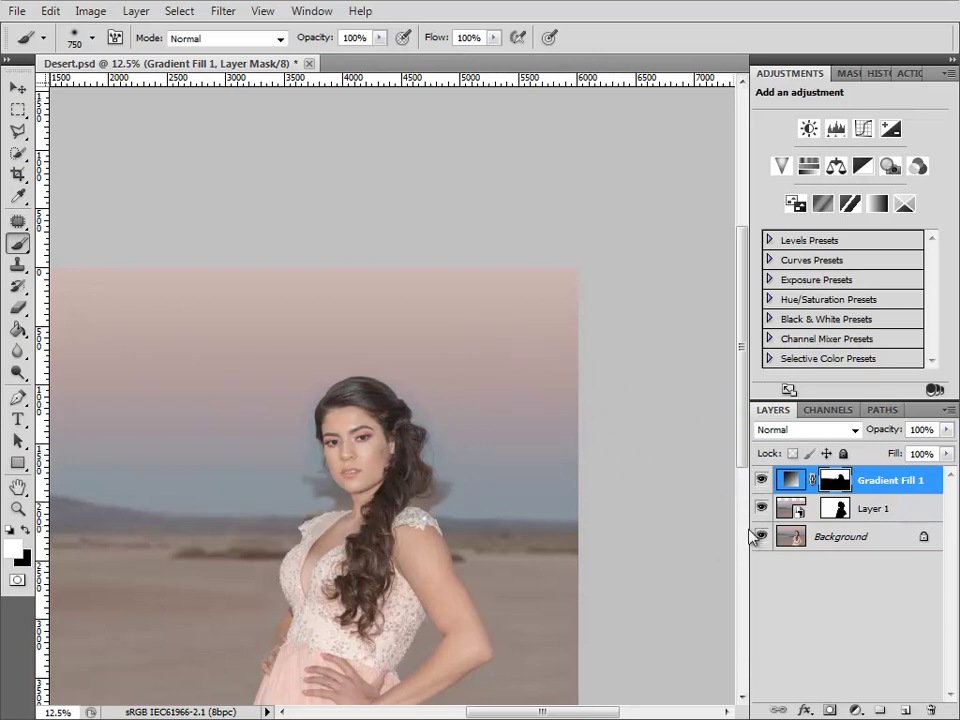
- Reopen the gradient of Gradient Fill 1, move its blue-gray stop slightly higher toward the pink, and accept it
{"action": "double_click", "coordinate": [792, 482]}
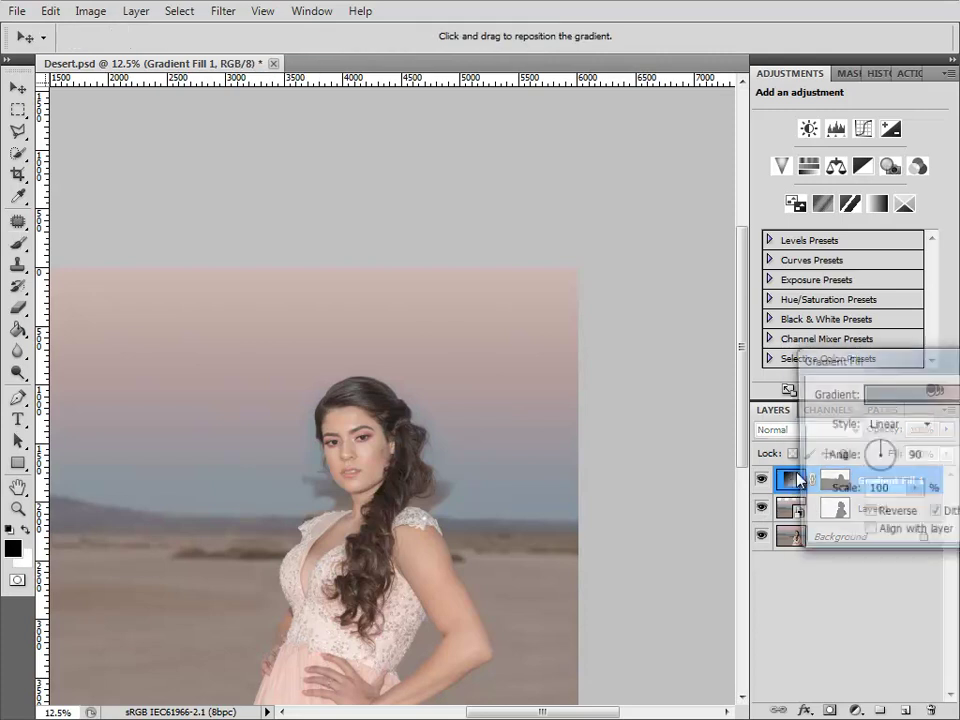
{"action": "left_click", "coordinate": [903, 399]}
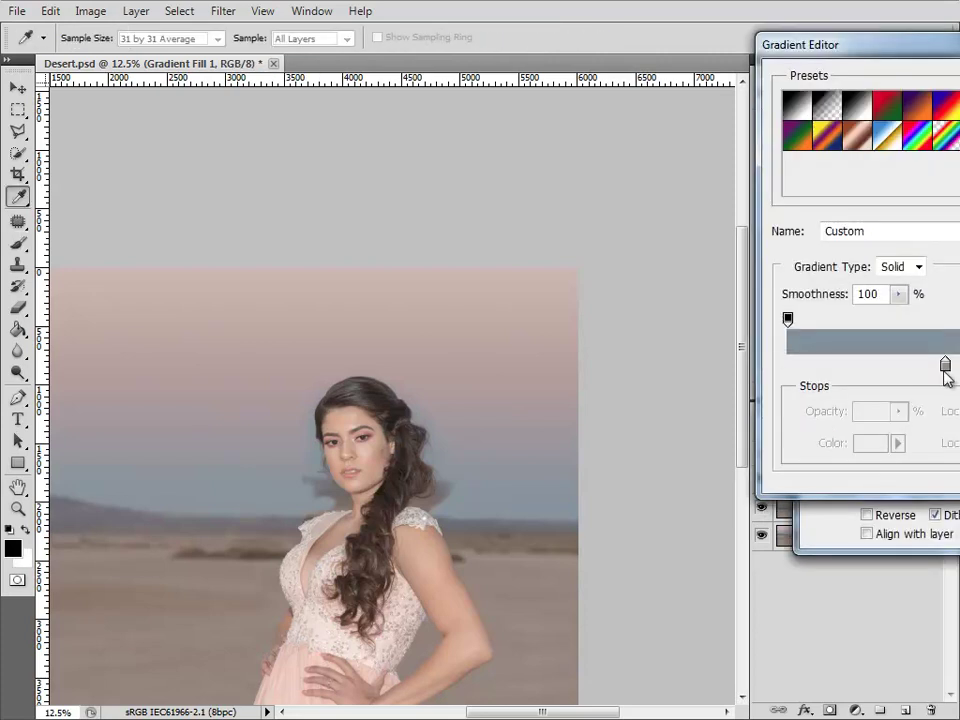
{"action": "left_click_drag", "start_coordinate": [946, 367], "coordinate": [955, 369]}
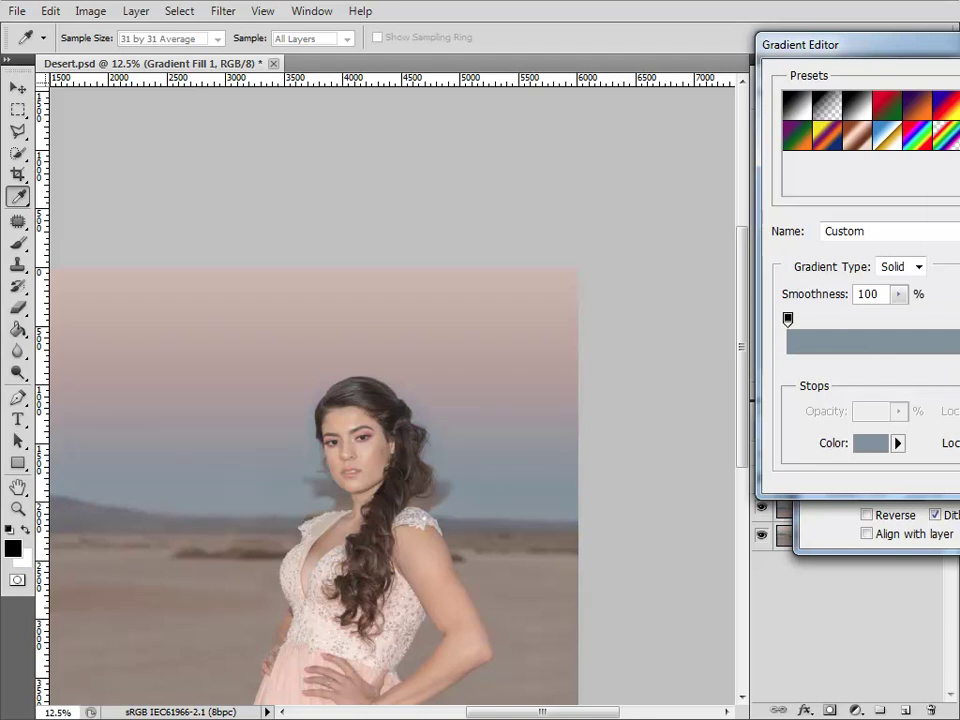
{"action": "key", "text": "Return"}
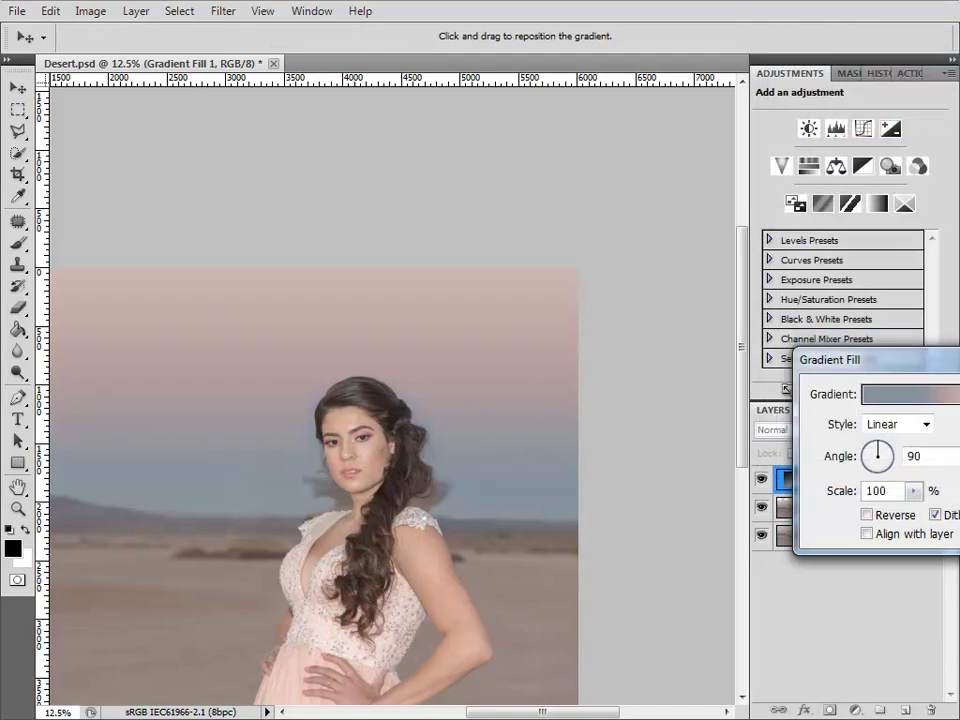
{"action": "key", "text": "Return"}
{"action": "key", "text": "b"}
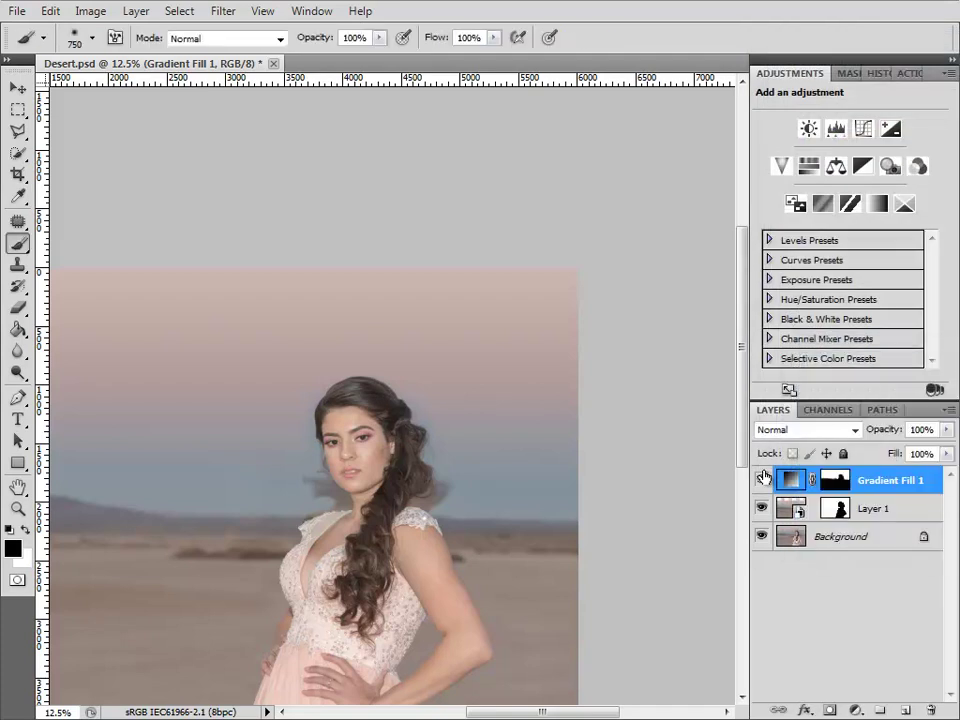
- Compare the sky with the Gradient Fill 1 layer hidden and shown
{"action": "left_click", "coordinate": [762, 480]}
{"action": "left_click", "coordinate": [762, 480]}
{"action": "left_click", "coordinate": [760, 481]}
{"action": "left_click", "coordinate": [760, 481]}
{"action": "left_click", "coordinate": [761, 482]}
{"action": "left_click", "coordinate": [761, 482]}
{"action": "left_click", "coordinate": [762, 482]}
{"action": "left_click", "coordinate": [761, 482]}
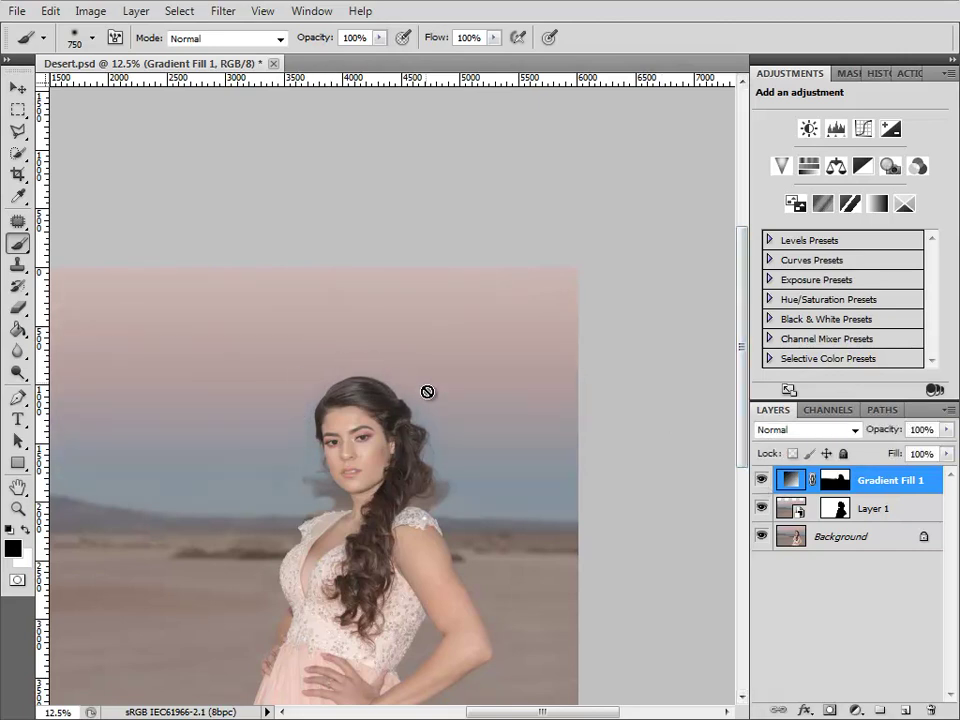
{"action": "left_click", "coordinate": [761, 481]}
{"action": "left_click", "coordinate": [761, 481]}
{"action": "left_click", "coordinate": [761, 481]}
{"action": "left_click", "coordinate": [761, 481]}
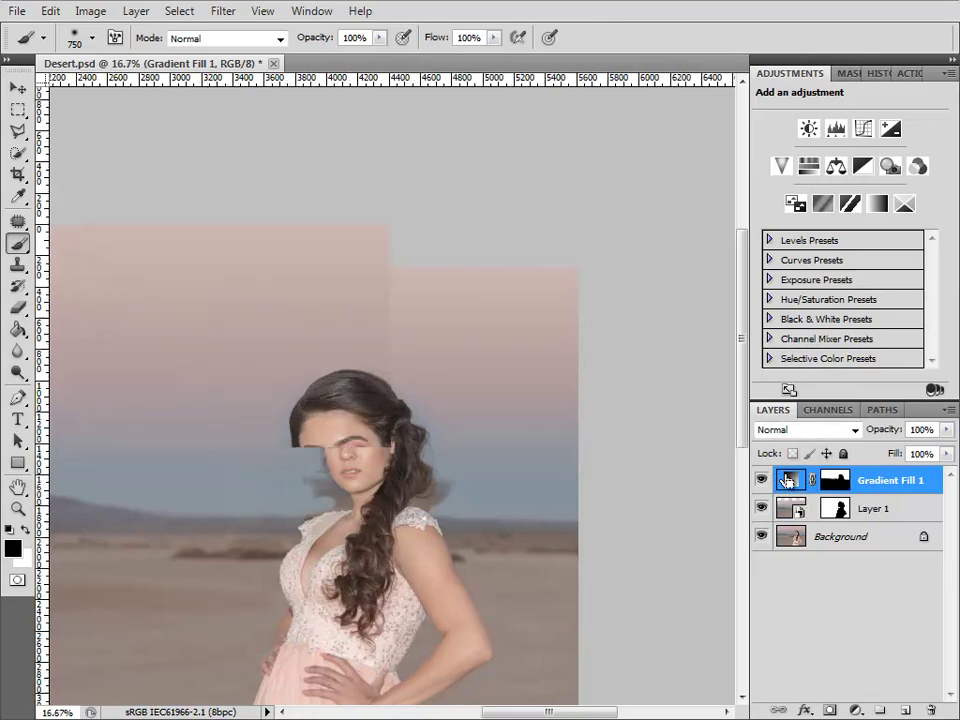
- Paint white on Layer 1's mask over the brown fringe above the lace shoulder, with a brush no larger than 45 px
{"action": "key", "text": "ctrl+plus"}
{"action": "key", "text": "ctrl+plus"}
{"action": "key", "text": "ctrl+plus"}
{"action": "left_click_drag", "start_coordinate": [350, 525], "coordinate": [467, 427]}
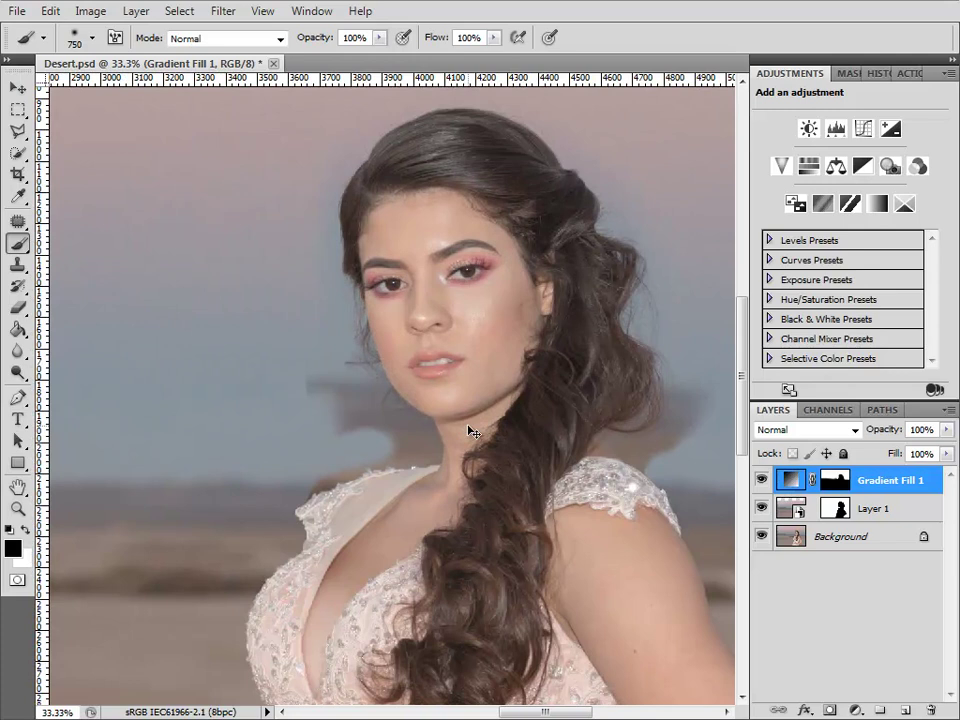
{"action": "key", "text": "ctrl+plus"}
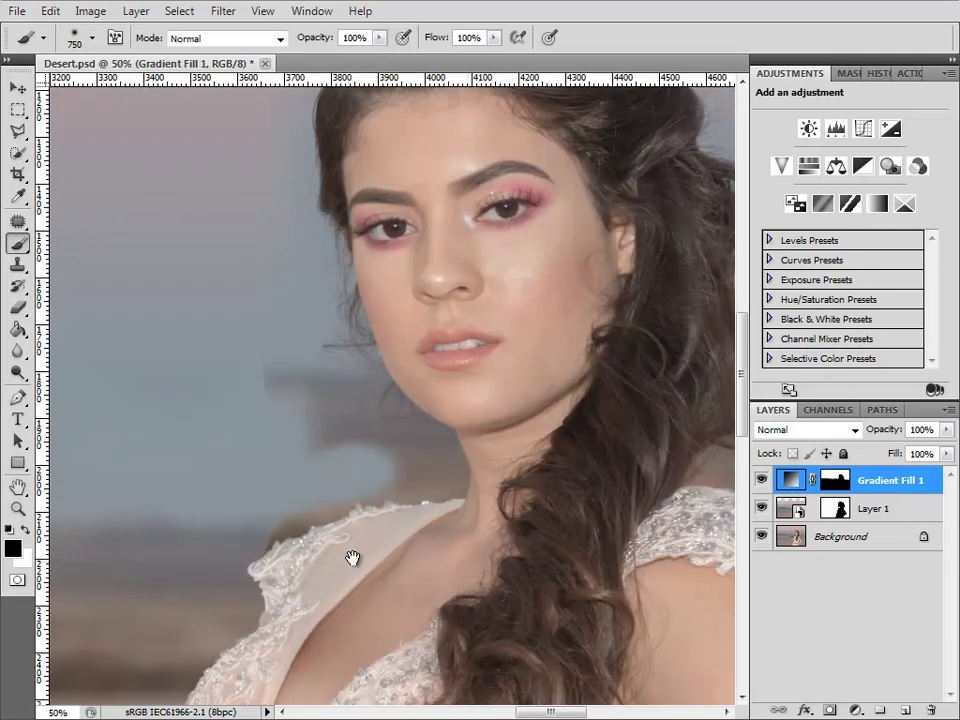
{"action": "left_click_drag", "start_coordinate": [349, 564], "coordinate": [450, 463]}
{"action": "key", "text": "ctrl+plus"}
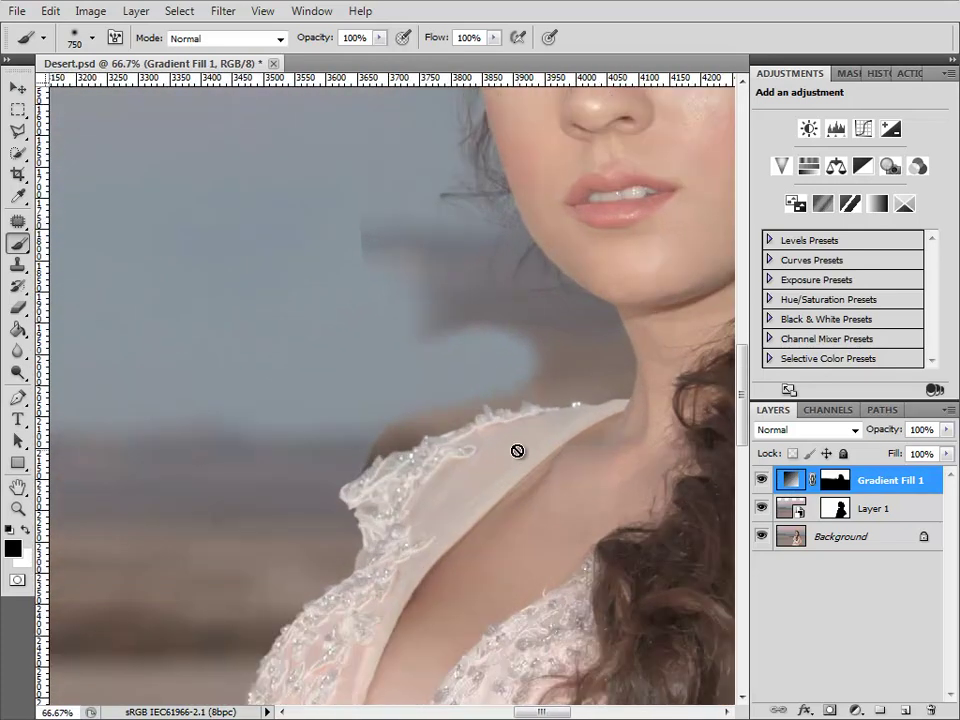
{"action": "key", "text": "ctrl+plus"}
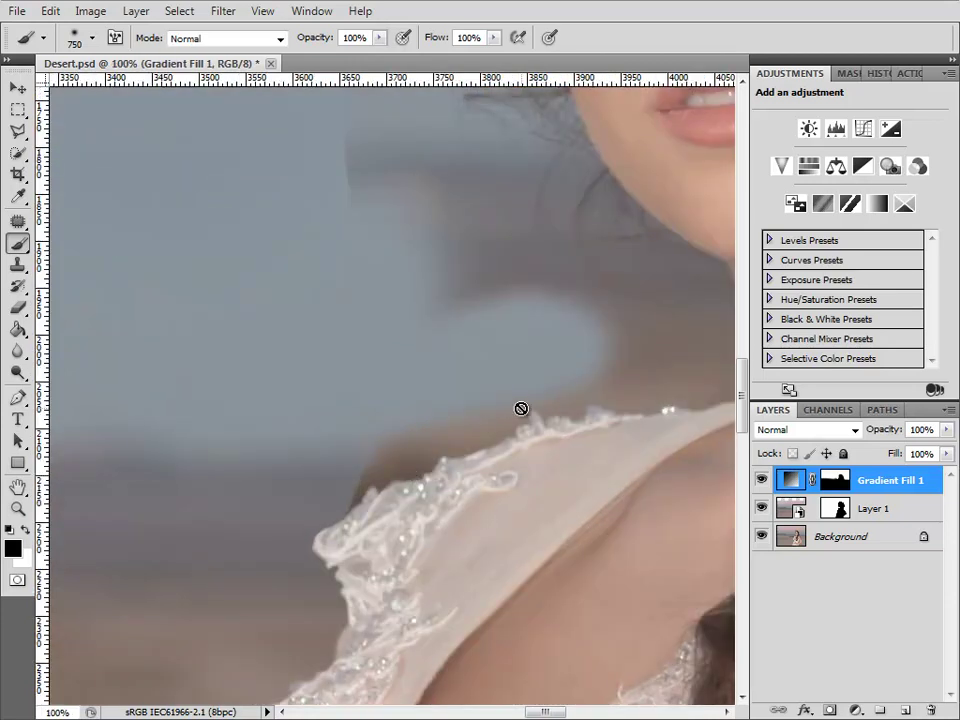
{"action": "left_click", "coordinate": [840, 512]}
{"action": "right_click", "coordinate": [371, 403], "text": "alt"}
{"action": "key", "text": "bracketleft"}
{"action": "key", "text": "bracketleft"}
{"action": "key", "text": "bracketleft"}
{"action": "key", "text": "bracketleft"}
{"action": "key", "text": "bracketleft"}
{"action": "key", "text": "bracketleft"}
{"action": "key", "text": "bracketleft"}
{"action": "key", "text": "bracketleft"}
{"action": "key", "text": "bracketleft"}
{"action": "key", "text": "bracketleft"}
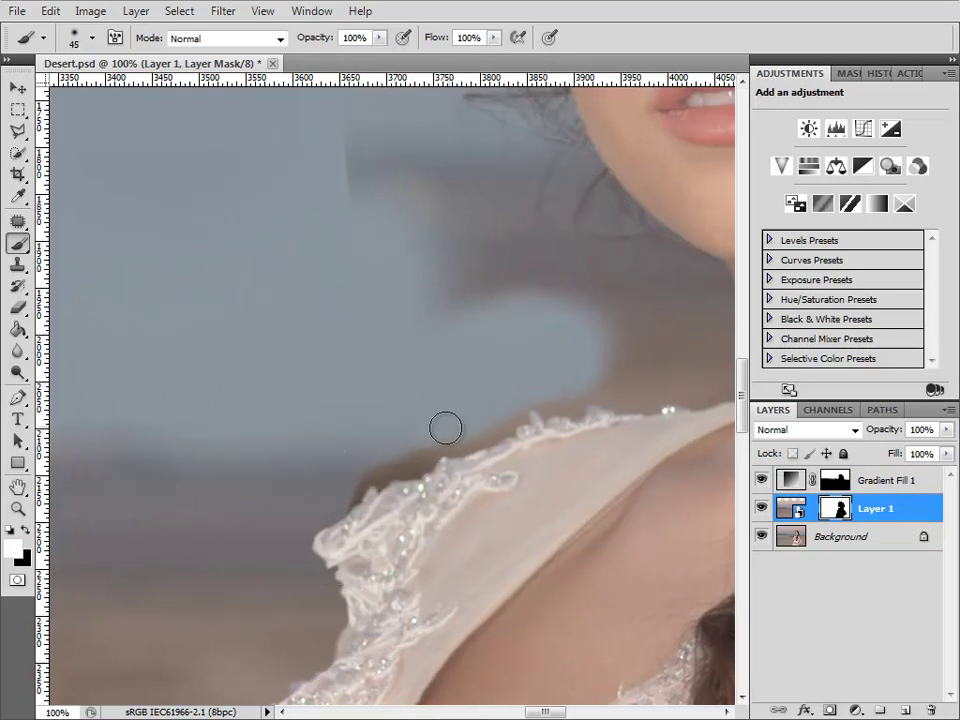
{"action": "key", "text": "ctrl+plus"}
{"action": "key", "text": "ctrl+plus"}
{"action": "left_click_drag", "start_coordinate": [351, 540], "coordinate": [474, 286]}
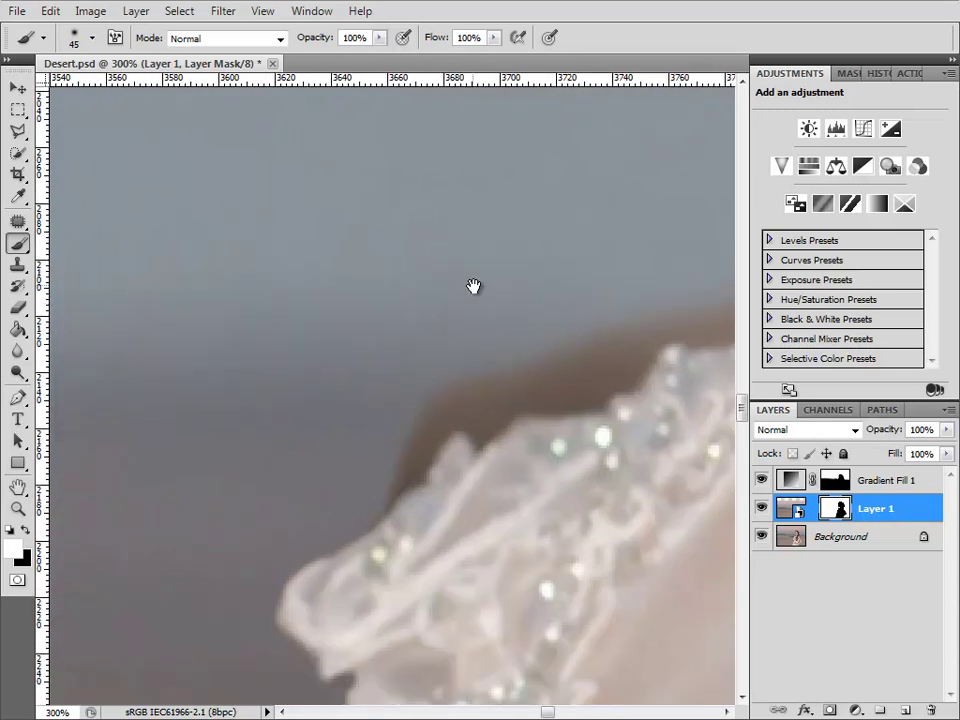
{"action": "key", "text": "bracketleft"}
{"action": "key", "text": "bracketleft"}
{"action": "key", "text": "bracketleft"}
{"action": "key", "text": "bracketleft"}
{"action": "key", "text": "bracketleft"}
{"action": "key", "text": "bracketleft"}
{"action": "key", "text": "bracketleft"}
{"action": "mouse_move", "coordinate": [409, 474]}
{"action": "left_mouse_down"}
{"action": "mouse_move", "coordinate": [482, 443]}
{"action": "mouse_move", "coordinate": [507, 394]}
{"action": "mouse_move", "coordinate": [583, 392]}
{"action": "mouse_move", "coordinate": [628, 326]}
{"action": "mouse_move", "coordinate": [343, 467]}
{"action": "mouse_move", "coordinate": [444, 489]}
{"action": "mouse_move", "coordinate": [572, 409]}
{"action": "mouse_move", "coordinate": [597, 331]}
{"action": "mouse_move", "coordinate": [653, 390]}
{"action": "mouse_move", "coordinate": [566, 411]}
{"action": "left_mouse_up"}
{"action": "key", "text": "bracketright"}
{"action": "key", "text": "bracketright"}
{"action": "key", "text": "bracketright"}
{"action": "key", "text": "bracketright"}
{"action": "key", "text": "ctrl+minus"}
{"action": "key", "text": "ctrl+minus"}
{"action": "key", "text": "ctrl+minus"}
{"action": "key", "text": "ctrl+minus"}
{"action": "key", "text": "ctrl+minus"}
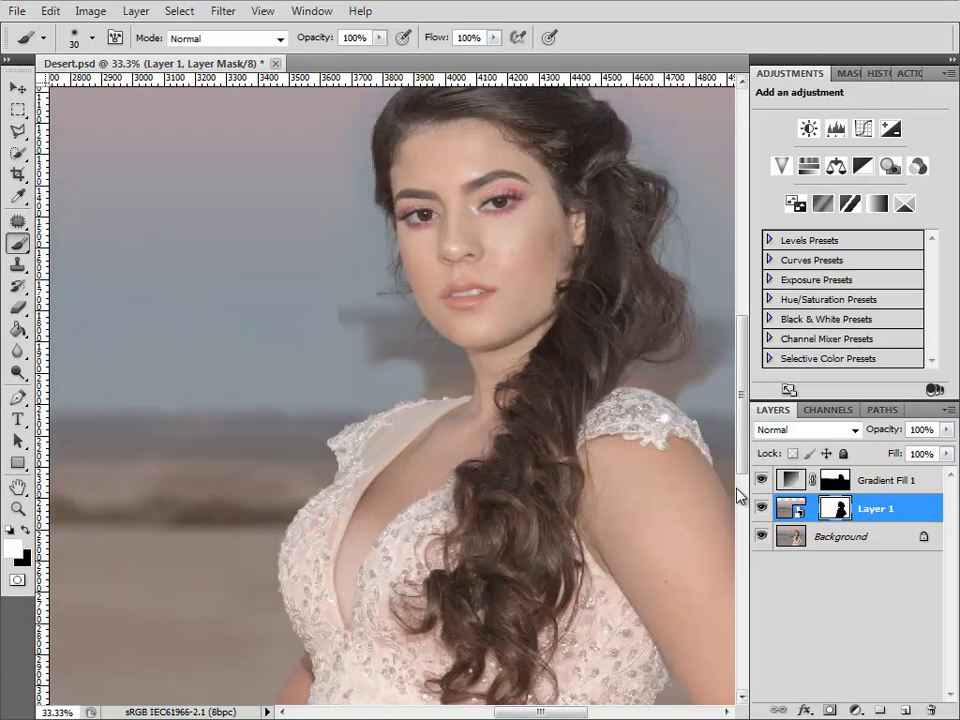
- Paint white on the Gradient Fill 1 mask in the sky beside her face and chin with a 225 px brush
{"action": "left_click", "coordinate": [836, 484]}
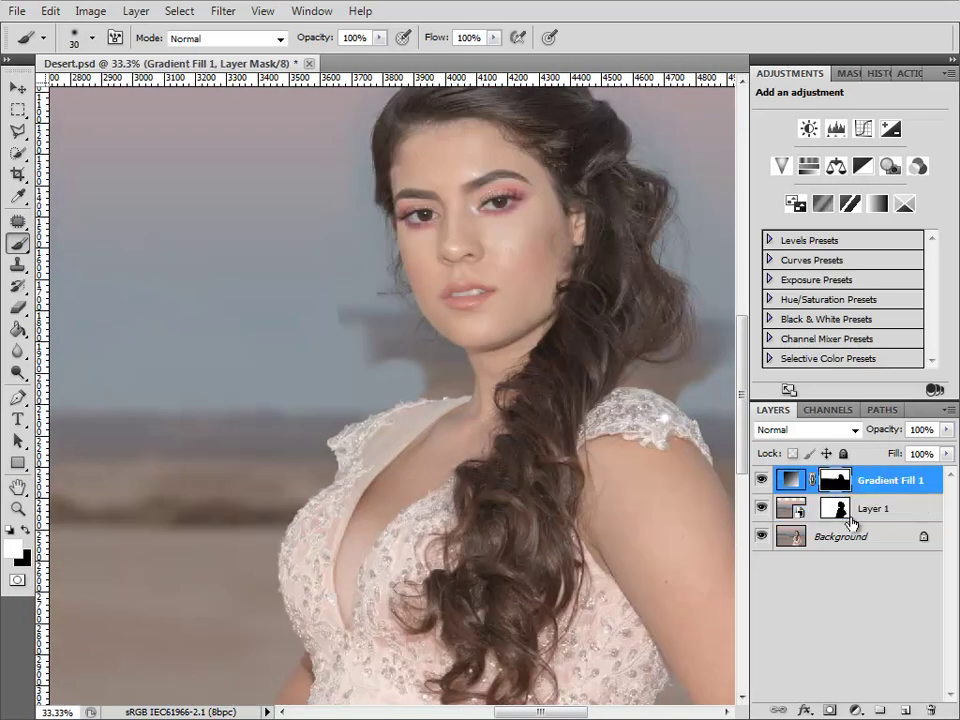
{"action": "key", "text": "ctrl+plus"}
{"action": "scroll", "coordinate": [450, 527], "scroll_direction": "up", "scroll_amount": 6}
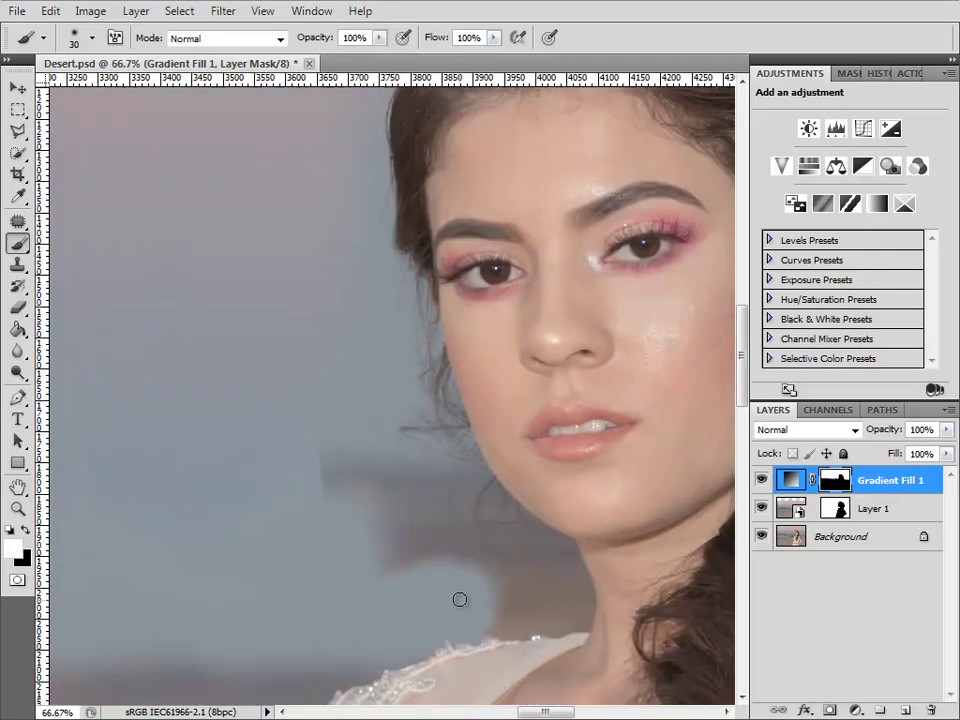
{"action": "key", "text": "bracketright"}
{"action": "key", "text": "bracketright"}
{"action": "key", "text": "bracketright"}
{"action": "key", "text": "bracketright"}
{"action": "key", "text": "bracketright"}
{"action": "key", "text": "bracketright"}
{"action": "key", "text": "bracketright"}
{"action": "key", "text": "bracketright"}
{"action": "key", "text": "bracketright"}
{"action": "key", "text": "bracketright"}
{"action": "key", "text": "bracketright"}
{"action": "key", "text": "bracketright"}
{"action": "left_click", "coordinate": [291, 439]}
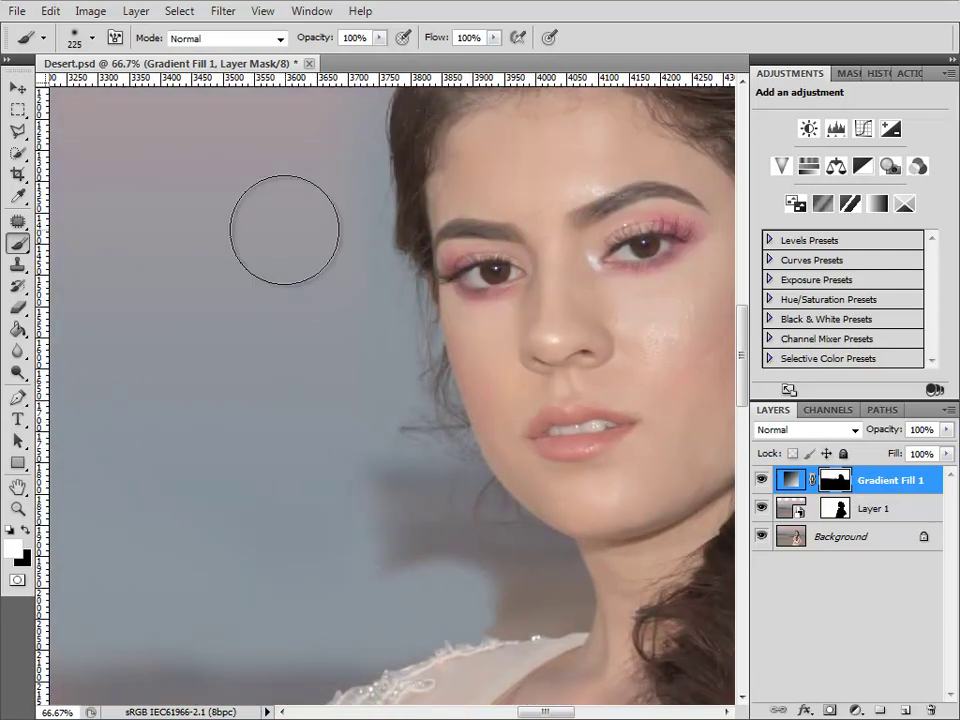
{"action": "scroll", "coordinate": [311, 332], "scroll_direction": "up", "scroll_amount": 3}
{"action": "mouse_move", "coordinate": [289, 521]}
{"action": "left_mouse_down"}
{"action": "mouse_move", "coordinate": [302, 480]}
{"action": "mouse_move", "coordinate": [305, 503]}
{"action": "left_mouse_up"}
{"action": "key", "text": "ctrl+minus"}
{"action": "key", "text": "ctrl+minus"}
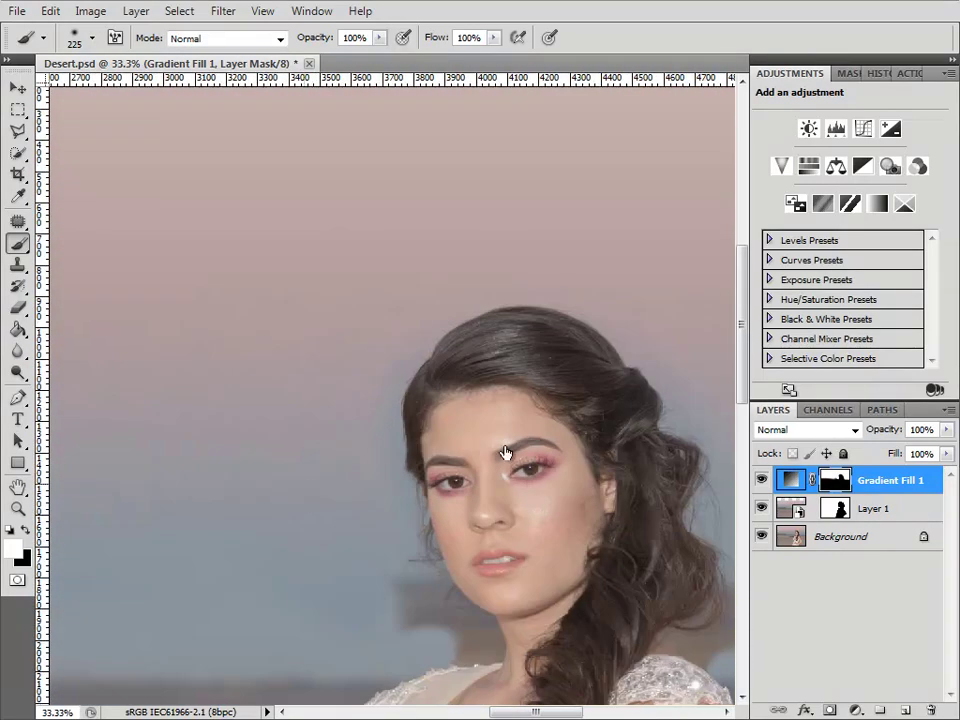
- Reopen the gradient of Gradient Fill 1, adjust its pink stop for a softer transition into the blue, and accept it
{"action": "left_click_drag", "start_coordinate": [530, 489], "coordinate": [447, 467]}
{"action": "double_click", "coordinate": [792, 481]}
{"action": "left_click", "coordinate": [926, 397]}
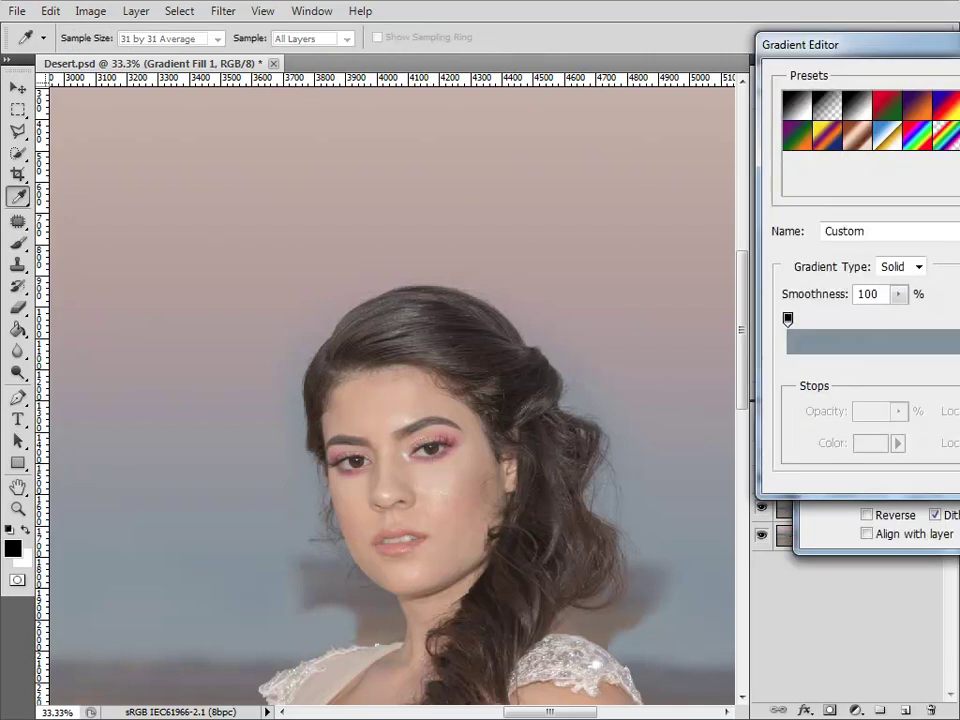
{"action": "left_click", "coordinate": [788, 319]}
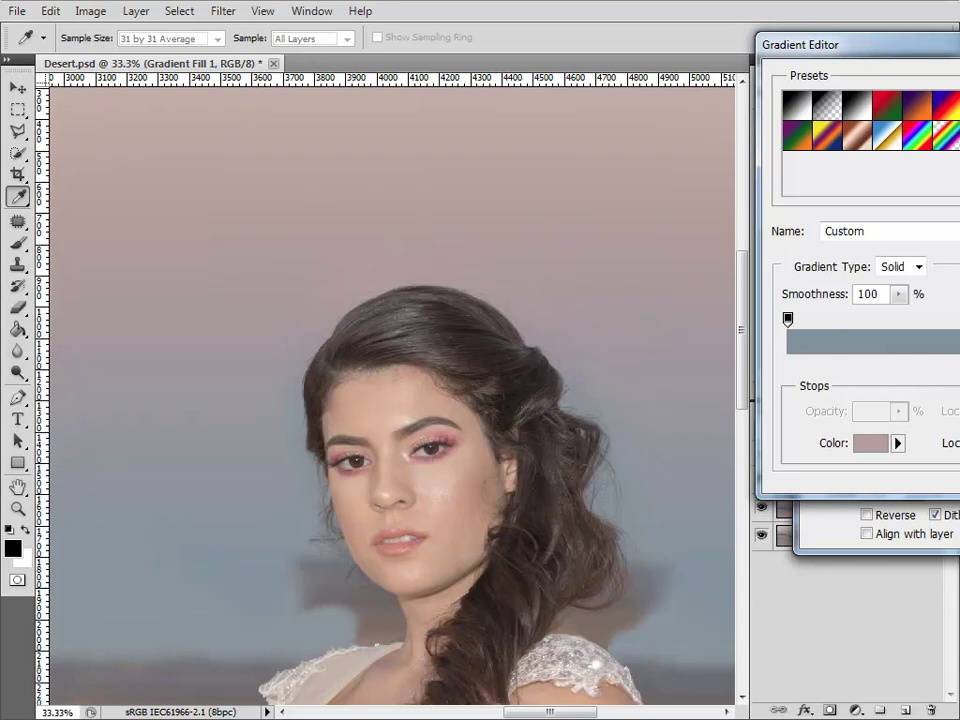
{"action": "key", "text": "Return"}
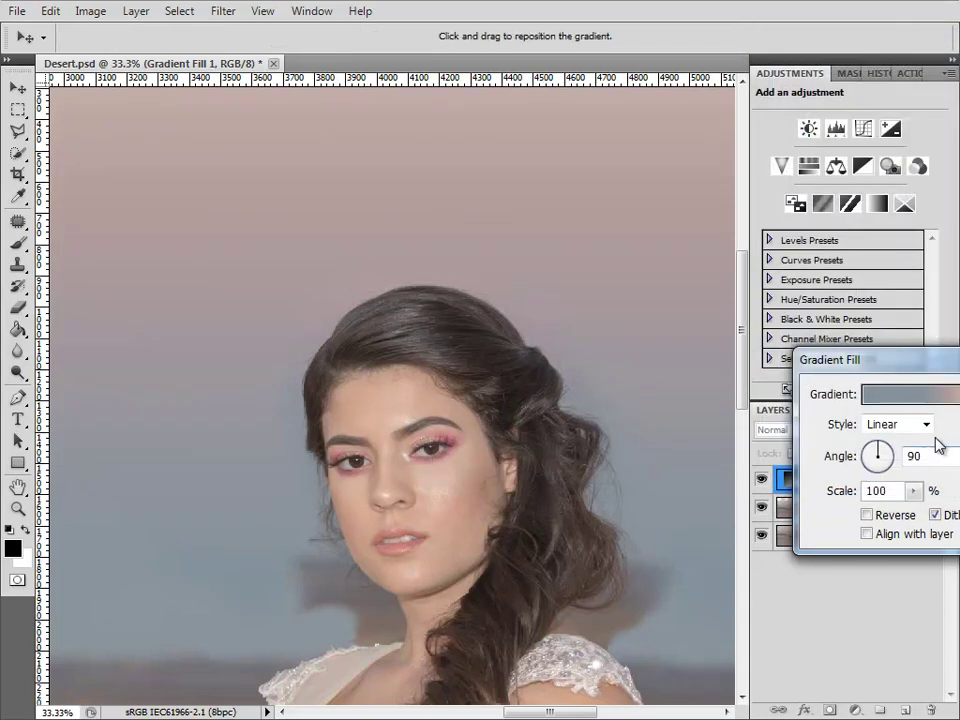
{"action": "key", "text": "Return"}
- Paint white at 10% opacity on the Gradient Fill 1 mask along the hair beside her forehead, with 101 and 67 px brushes
{"action": "key", "text": "ctrl+plus"}
{"action": "key", "text": "ctrl+plus"}
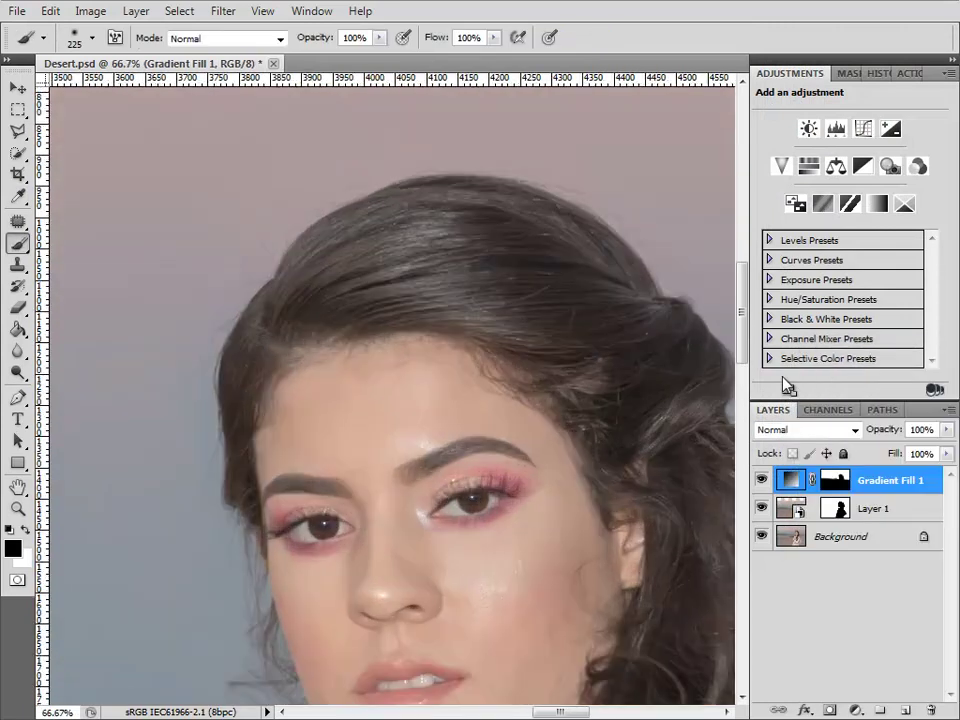
{"action": "left_click_drag", "start_coordinate": [407, 392], "coordinate": [566, 310]}
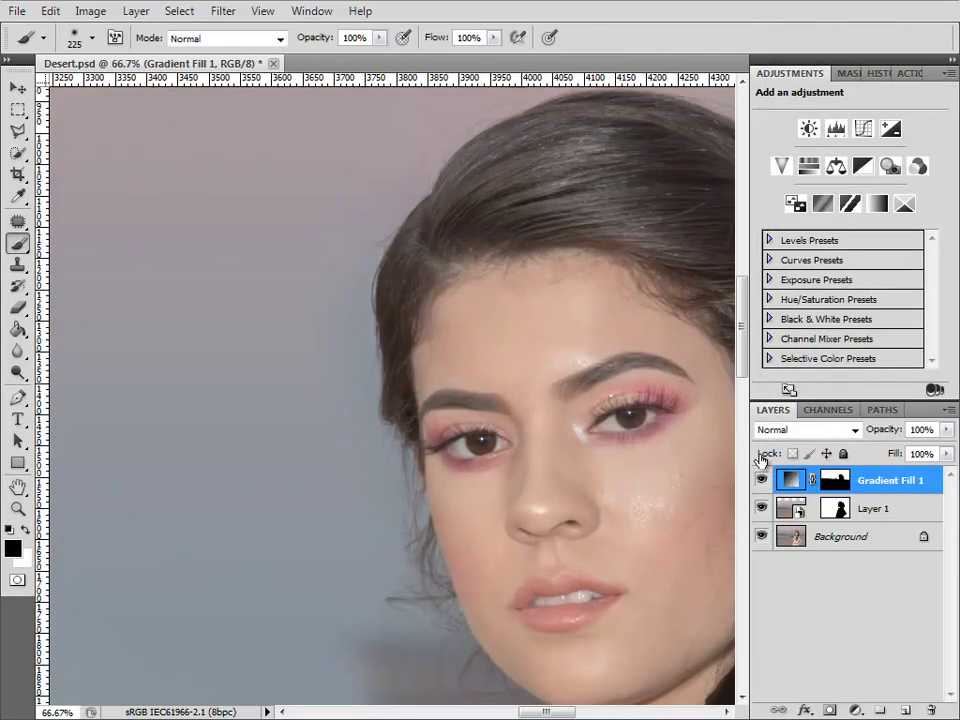
{"action": "left_click", "coordinate": [835, 480]}
{"action": "key", "text": "x"}
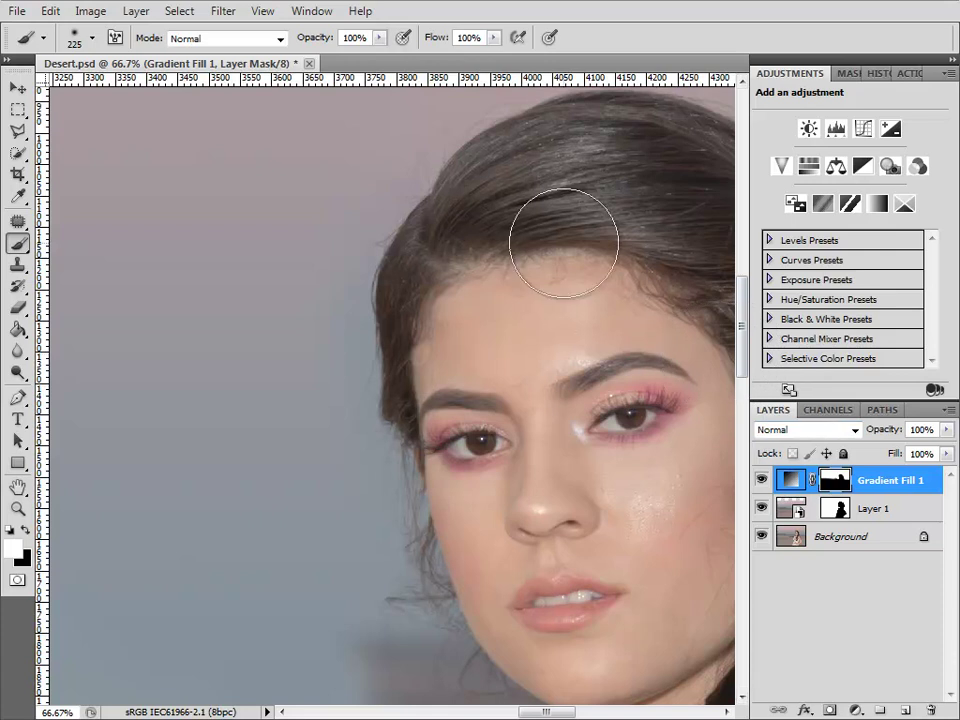
{"action": "key", "text": "1"}
{"action": "key", "text": "bracketleft"}
{"action": "key", "text": "bracketleft"}
{"action": "key", "text": "bracketleft"}
{"action": "key", "text": "bracketleft"}
{"action": "key", "text": "bracketleft"}
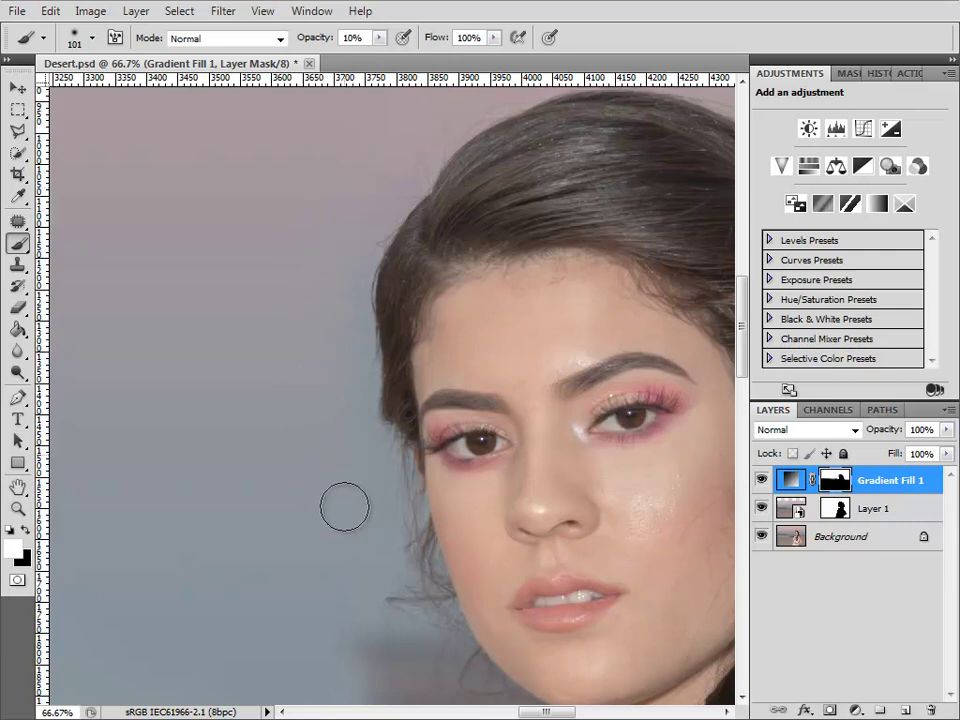
{"action": "key", "text": "bracketleft"}
{"action": "key", "text": "bracketleft"}
{"action": "key", "text": "bracketleft"}
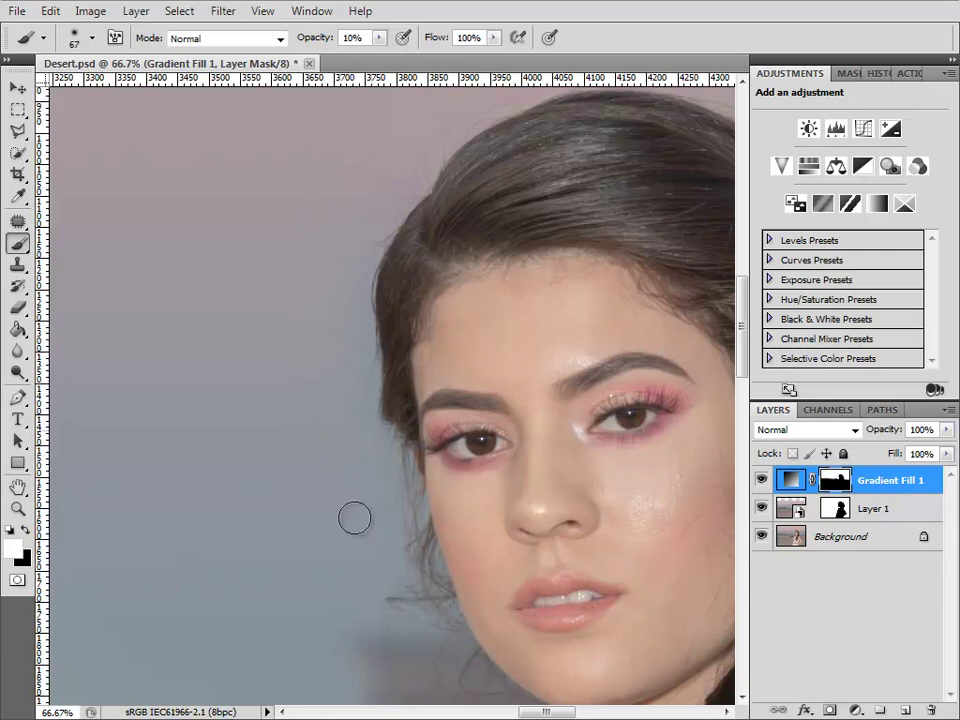
{"action": "left_click_drag", "start_coordinate": [340, 480], "coordinate": [299, 252]}
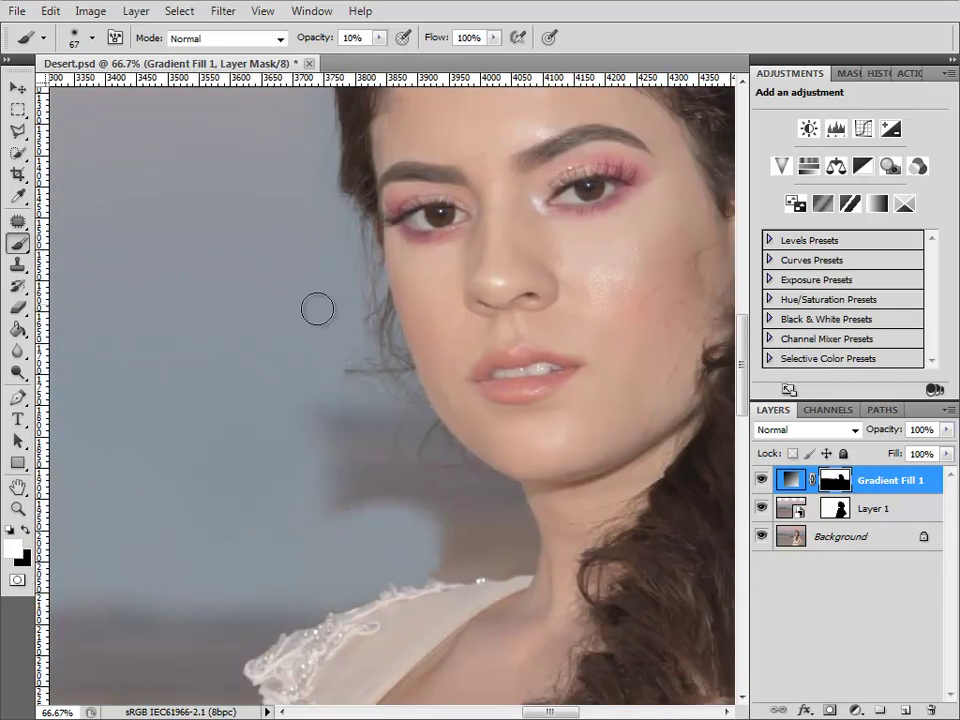
- Paint white at 100% opacity on the gradient mask over the outer part of the brown patch beside her chin, enlarging the brush up to 335 px
{"action": "key", "text": "x"}
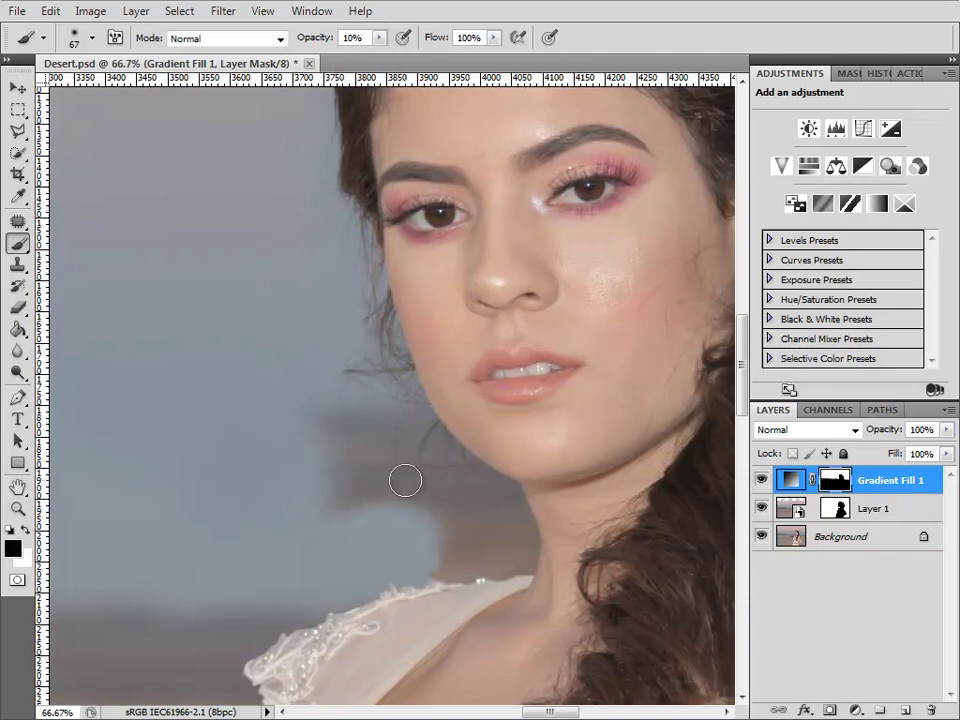
{"action": "key", "text": "x"}
{"action": "key", "text": "0"}
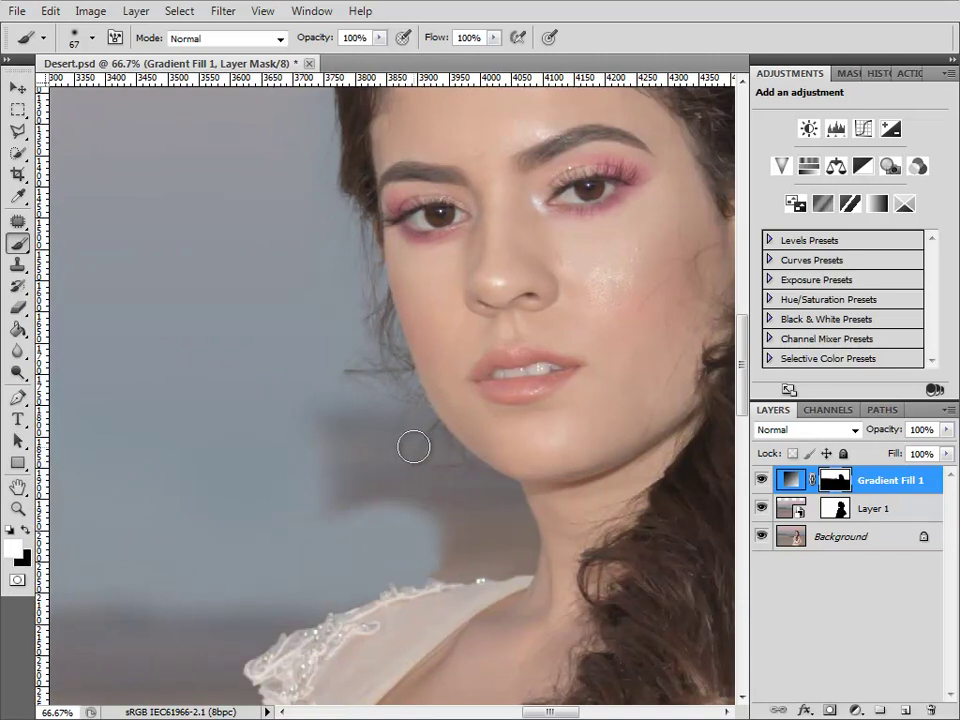
{"action": "key", "text": "bracketright"}
{"action": "key", "text": "bracketright"}
{"action": "key", "text": "bracketright"}
{"action": "key", "text": "bracketright"}
{"action": "left_click_drag", "start_coordinate": [434, 510], "coordinate": [371, 450]}
{"action": "key", "text": "bracketright"}
{"action": "key", "text": "bracketright"}
{"action": "mouse_move", "coordinate": [290, 430]}
{"action": "left_mouse_down"}
{"action": "mouse_move", "coordinate": [347, 445]}
{"action": "mouse_move", "coordinate": [318, 512]}
{"action": "mouse_move", "coordinate": [339, 477]}
{"action": "left_mouse_up"}
{"action": "key", "text": "bracketright"}
{"action": "key", "text": "bracketright"}
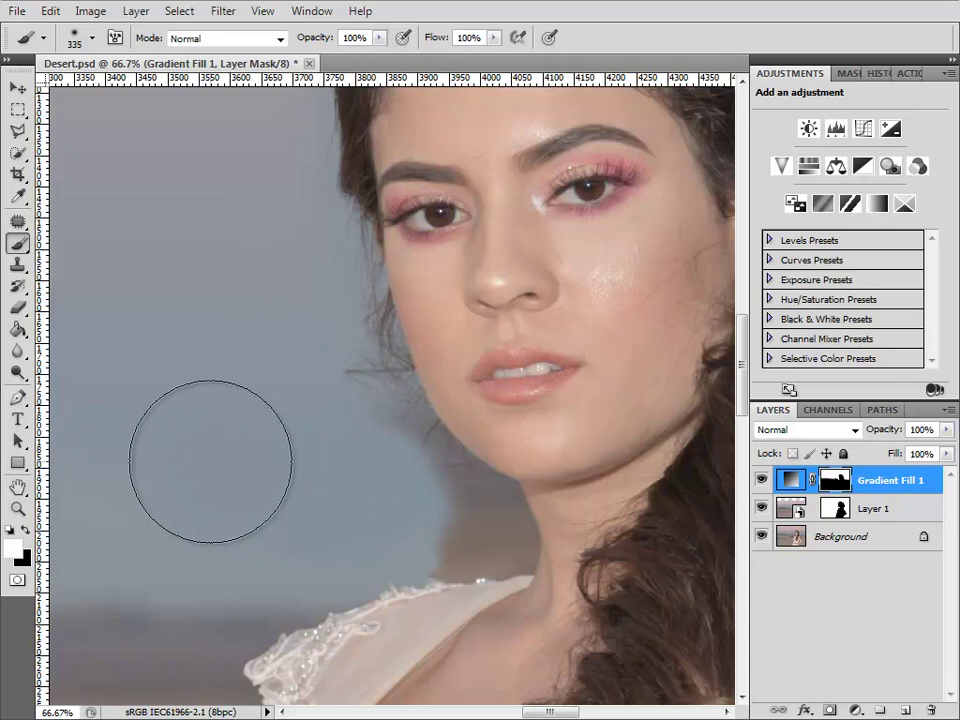
- Continue painting white on the gradient mask across the open sky above the distant hills, with 335 and 500 px brushes
{"action": "left_click_drag", "start_coordinate": [219, 443], "coordinate": [365, 382]}
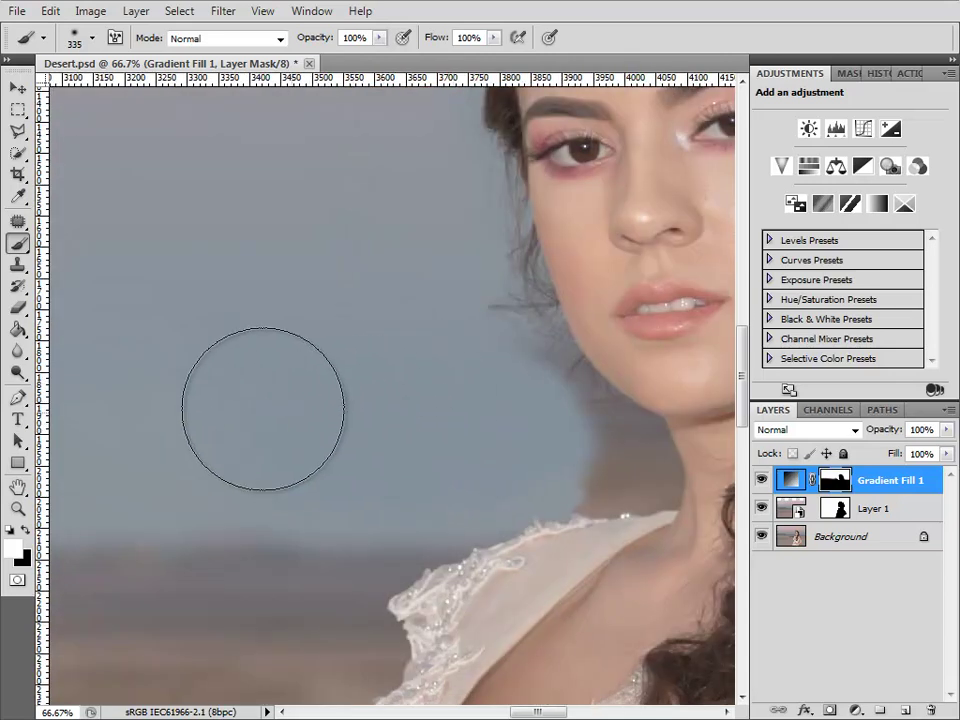
{"action": "left_click_drag", "start_coordinate": [260, 385], "coordinate": [472, 366]}
{"action": "key", "text": "ctrl+minus"}
{"action": "key", "text": "ctrl+minus"}
{"action": "key", "text": "bracketright"}
{"action": "key", "text": "bracketright"}
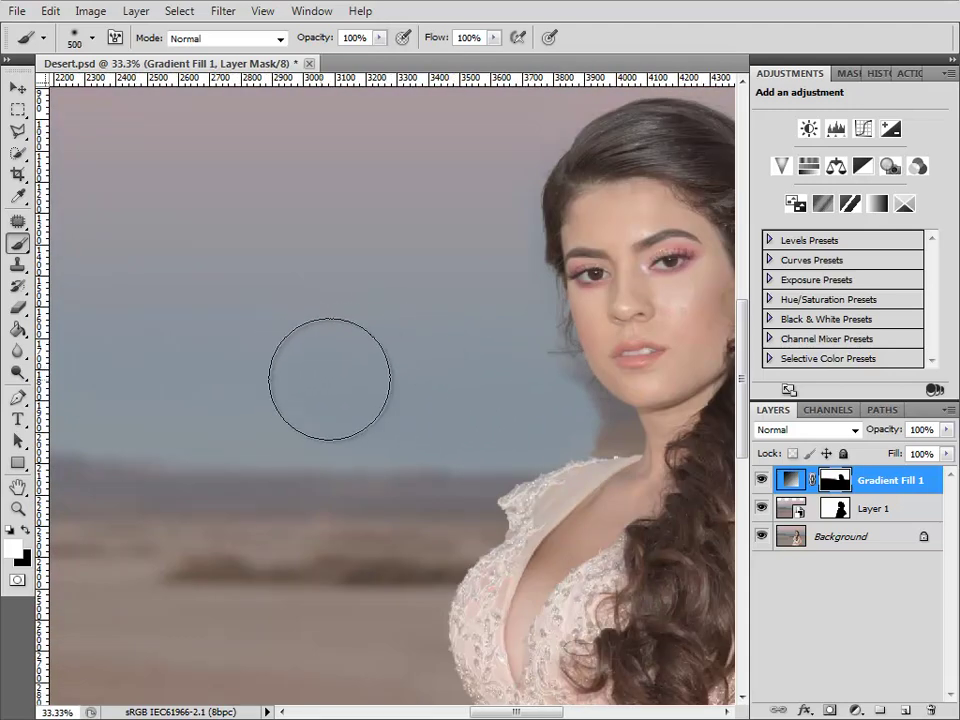
{"action": "left_click_drag", "start_coordinate": [261, 300], "coordinate": [526, 321]}
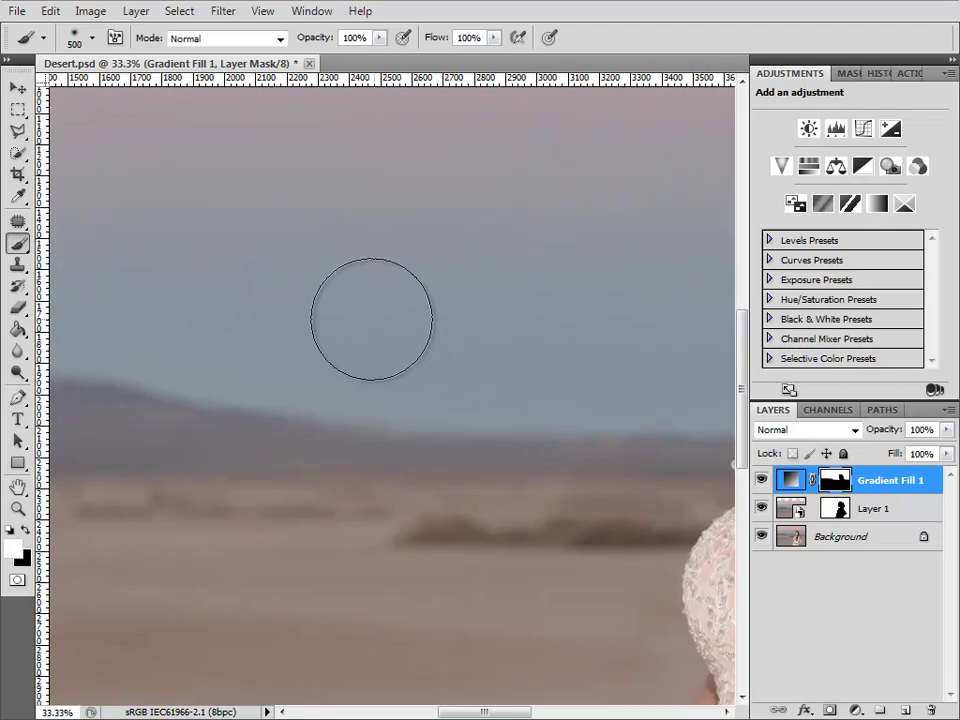
{"action": "mouse_move", "coordinate": [686, 320]}
{"action": "left_mouse_down"}
{"action": "mouse_move", "coordinate": [421, 325]}
{"action": "mouse_move", "coordinate": [373, 314]}
{"action": "left_mouse_up"}
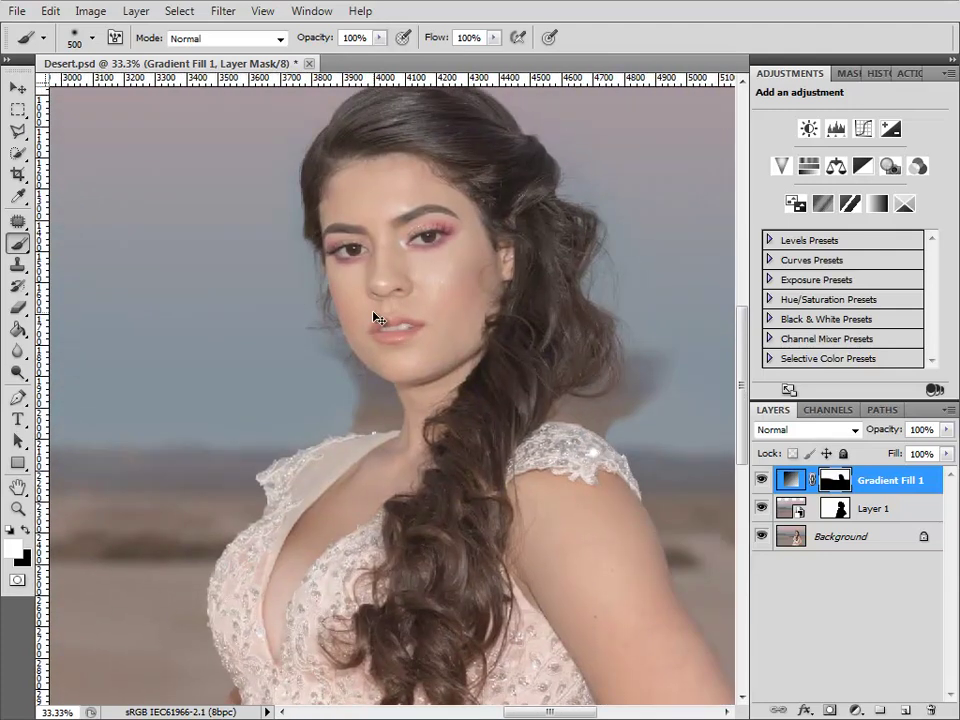
- Paint white on the gradient mask in a thin band along the jawline, with 9 and 13 px brushes
{"action": "key", "text": "ctrl+plus"}
{"action": "key", "text": "ctrl+plus"}
{"action": "key", "text": "ctrl+plus"}
{"action": "key", "text": "ctrl+plus"}
{"action": "left_click_drag", "start_coordinate": [257, 341], "coordinate": [327, 388]}
{"action": "key", "text": "bracketleft"}
{"action": "key", "text": "bracketleft"}
{"action": "key", "text": "bracketleft"}
{"action": "key", "text": "bracketleft"}
{"action": "key", "text": "bracketleft"}
{"action": "key", "text": "bracketleft"}
{"action": "key", "text": "bracketleft"}
{"action": "key", "text": "bracketleft"}
{"action": "key", "text": "bracketleft"}
{"action": "key", "text": "bracketleft"}
{"action": "key", "text": "bracketleft"}
{"action": "key", "text": "bracketleft"}
{"action": "key", "text": "bracketleft"}
{"action": "key", "text": "bracketleft"}
{"action": "key", "text": "bracketleft"}
{"action": "key", "text": "bracketleft"}
{"action": "key", "text": "bracketleft"}
{"action": "key", "text": "bracketleft"}
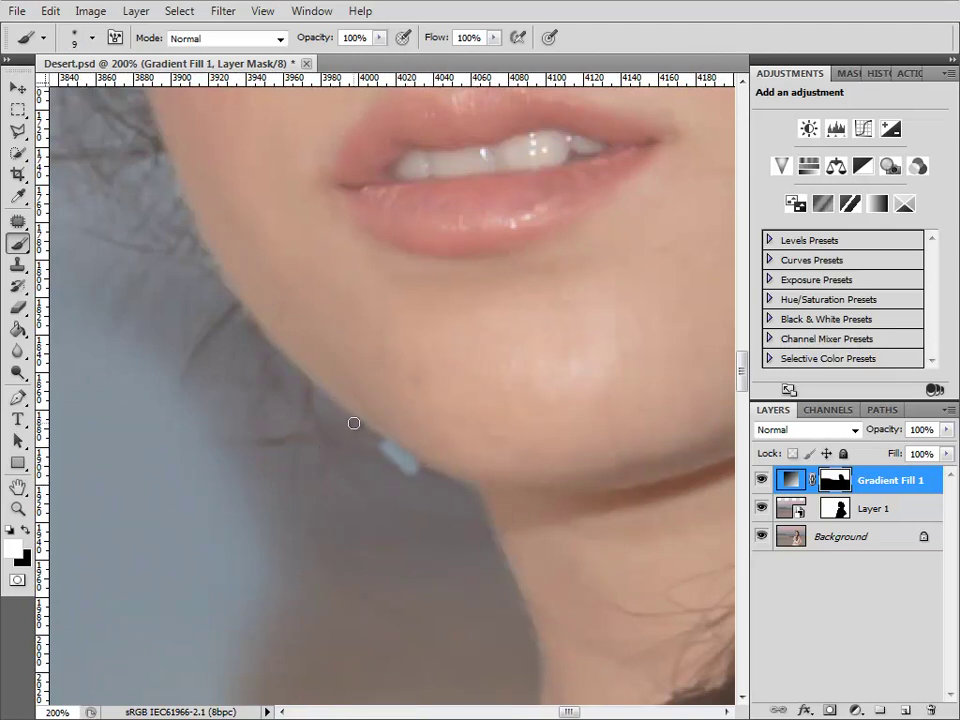
{"action": "mouse_move", "coordinate": [353, 422]}
{"action": "left_mouse_down"}
{"action": "mouse_move", "coordinate": [276, 352]}
{"action": "mouse_move", "coordinate": [306, 374]}
{"action": "mouse_move", "coordinate": [223, 314]}
{"action": "left_mouse_up"}
{"action": "left_click_drag", "start_coordinate": [267, 359], "coordinate": [387, 461]}
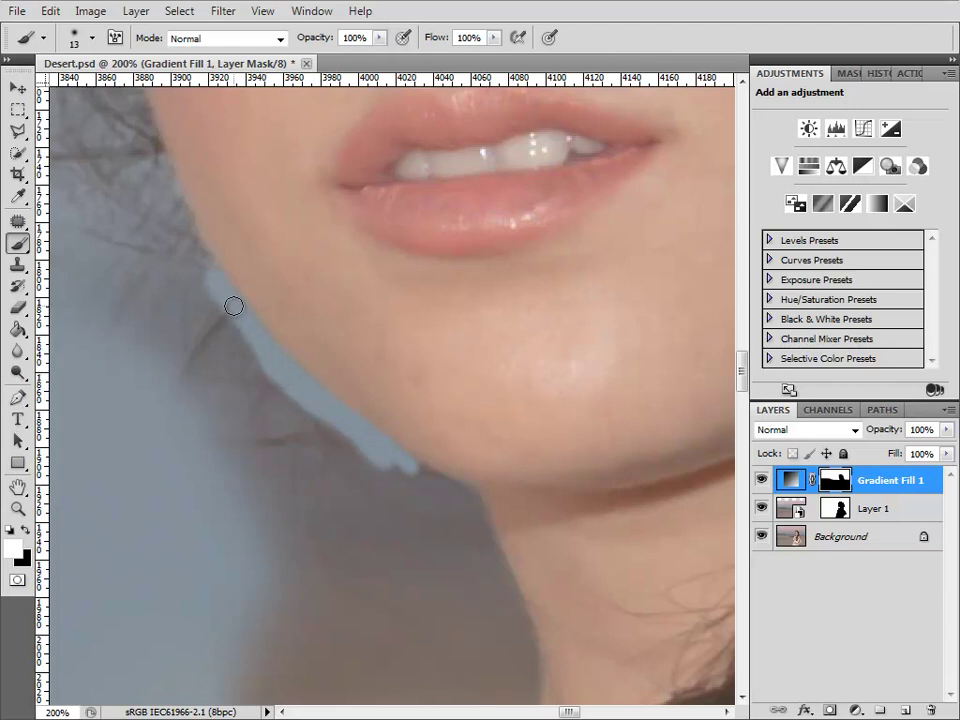
{"action": "mouse_move", "coordinate": [395, 469]}
{"action": "left_mouse_down"}
{"action": "mouse_move", "coordinate": [429, 484]}
{"action": "mouse_move", "coordinate": [287, 377]}
{"action": "left_mouse_up"}
- Paint white on the gradient mask over the gray area between the jawline band and the sky, with 20 and 30 px brushes
{"action": "key", "text": "bracketright"}
{"action": "key", "text": "bracketright"}
{"action": "mouse_move", "coordinate": [194, 294]}
{"action": "left_mouse_down"}
{"action": "mouse_move", "coordinate": [170, 318]}
{"action": "mouse_move", "coordinate": [157, 290]}
{"action": "mouse_move", "coordinate": [80, 273]}
{"action": "mouse_move", "coordinate": [100, 306]}
{"action": "mouse_move", "coordinate": [146, 328]}
{"action": "mouse_move", "coordinate": [161, 291]}
{"action": "mouse_move", "coordinate": [140, 268]}
{"action": "left_mouse_up"}
{"action": "key", "text": "bracketleft"}
{"action": "key", "text": "bracketleft"}
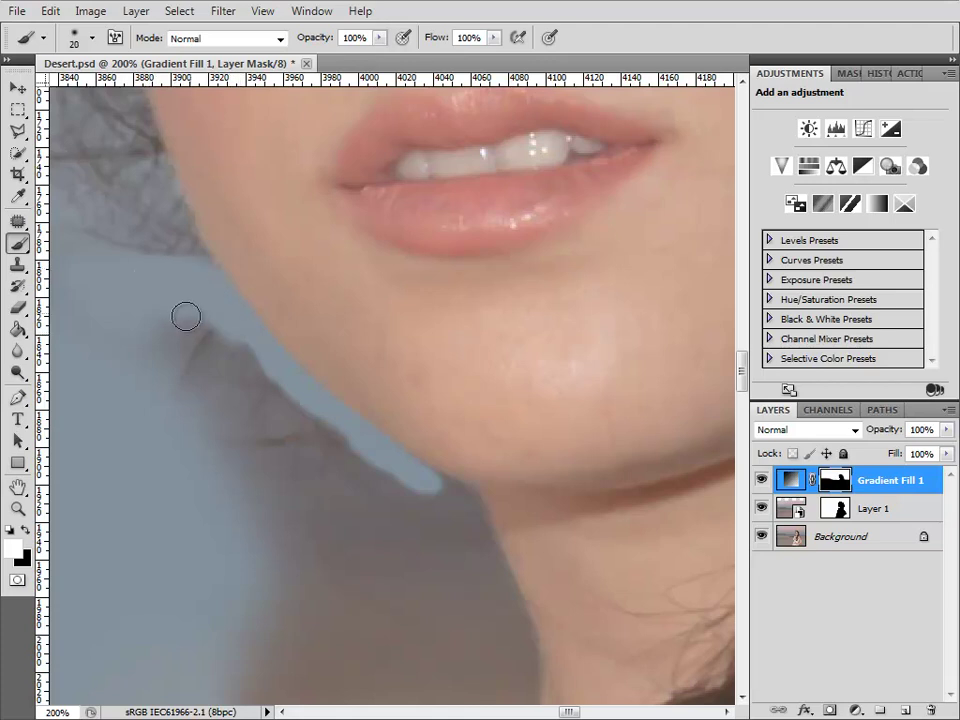
{"action": "key", "text": "bracketright"}
{"action": "key", "text": "bracketright"}
{"action": "key", "text": "bracketright"}
{"action": "key", "text": "bracketleft"}
{"action": "key", "text": "bracketleft"}
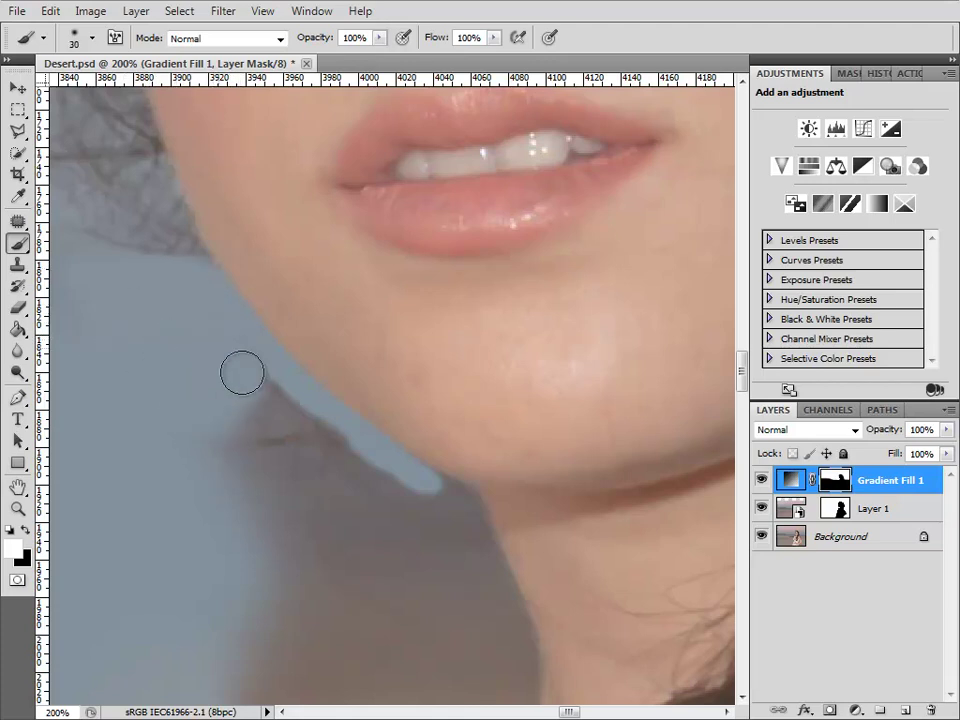
{"action": "left_click_drag", "start_coordinate": [223, 345], "coordinate": [271, 383]}
{"action": "key", "text": "ctrl+minus"}
{"action": "key", "text": "ctrl+minus"}
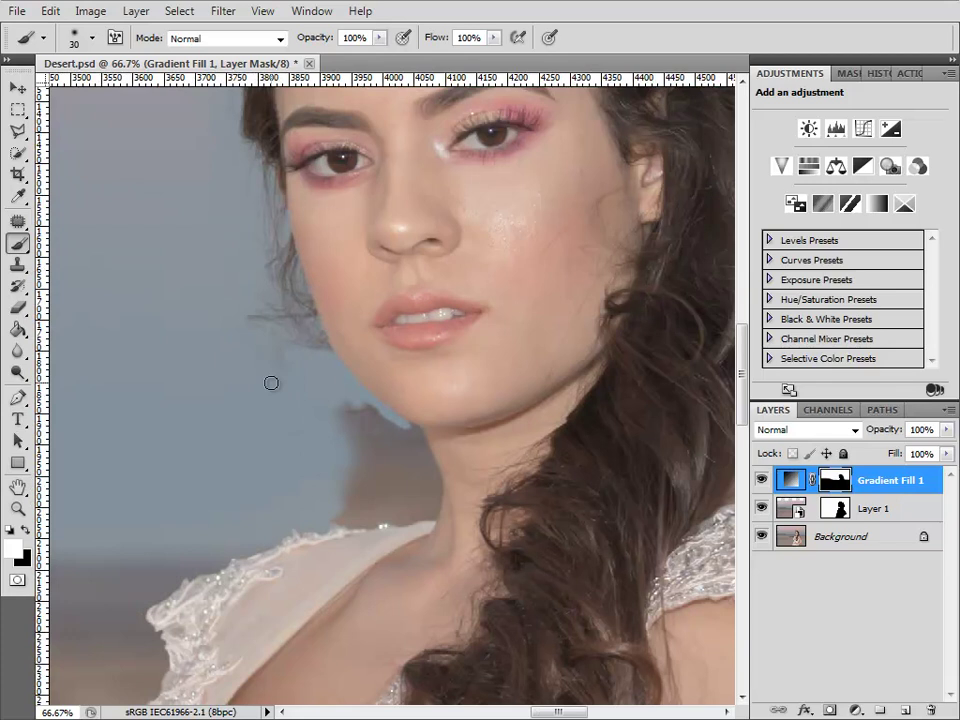
- Paint white at 100% opacity on the gradient mask along the edge of the neck and above the lace neckline, starting with a 13 px brush
{"action": "key", "text": "bracketright"}
{"action": "key", "text": "bracketright"}
{"action": "key", "text": "bracketright"}
{"action": "key", "text": "bracketright"}
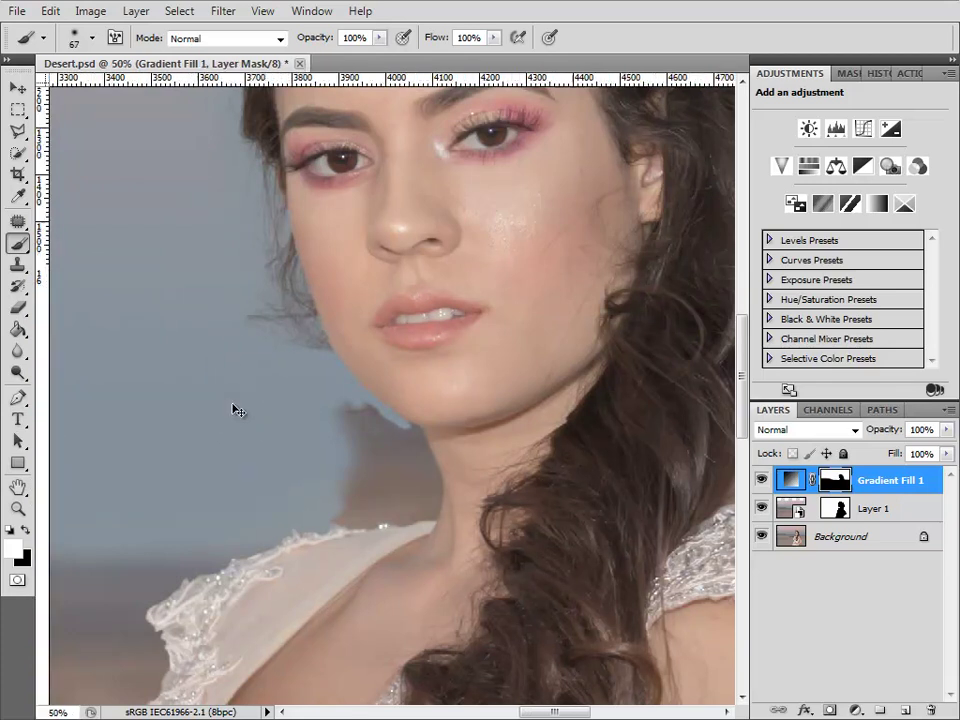
{"action": "key", "text": "ctrl+minus"}
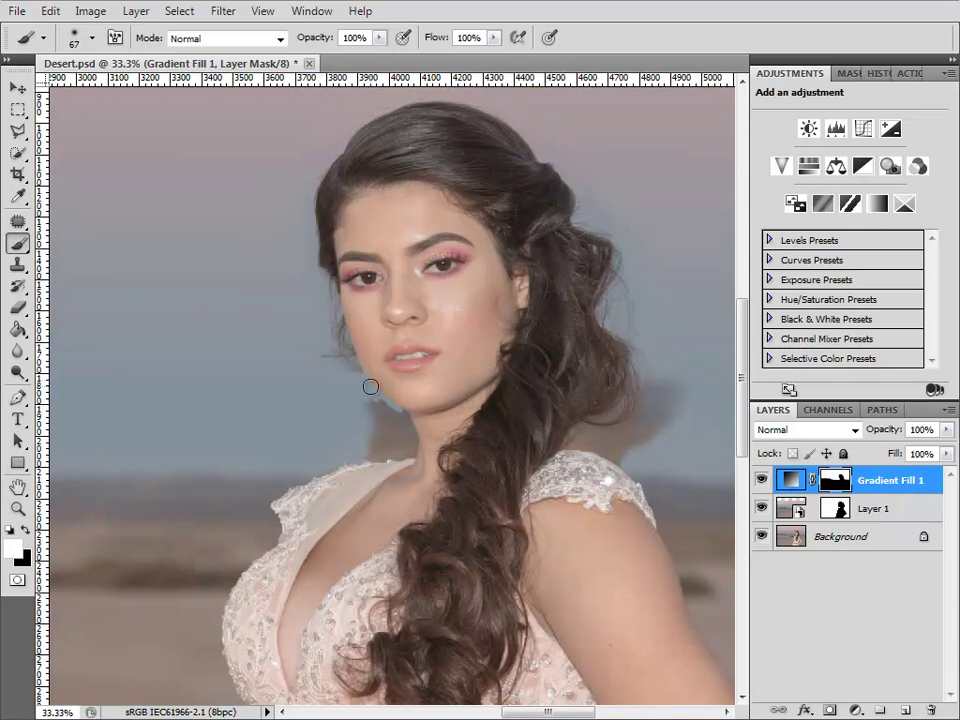
{"action": "key", "text": "ctrl+plus"}
{"action": "key", "text": "ctrl+plus"}
{"action": "key", "text": "1"}
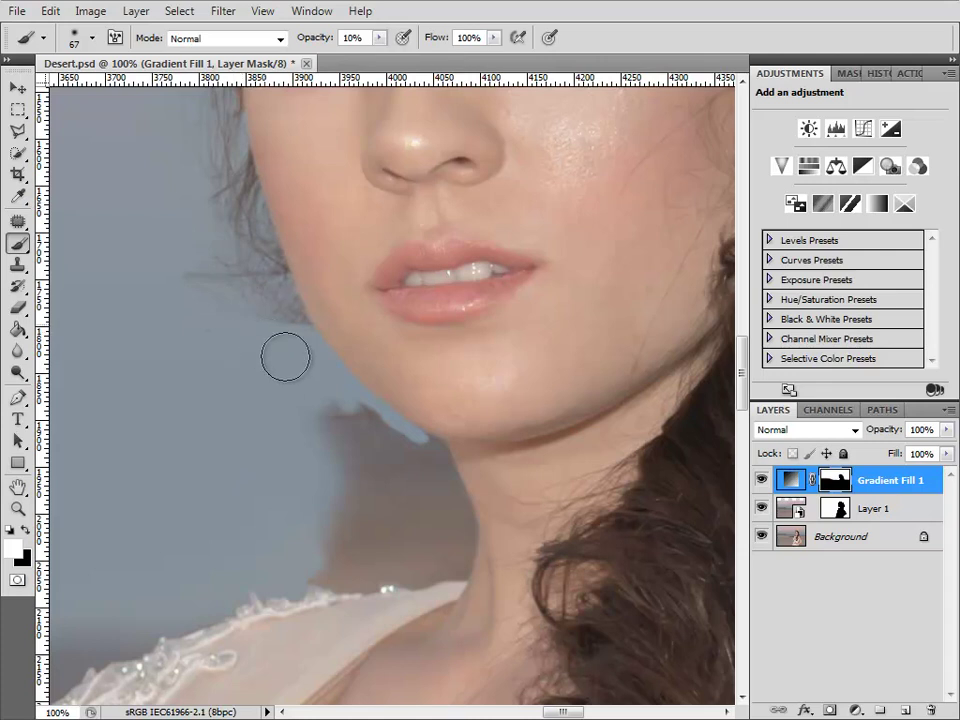
{"action": "key", "text": "bracketleft"}
{"action": "key", "text": "bracketleft"}
{"action": "key", "text": "bracketleft"}
{"action": "key", "text": "bracketleft"}
{"action": "key", "text": "bracketleft"}
{"action": "left_click_drag", "start_coordinate": [370, 502], "coordinate": [357, 463]}
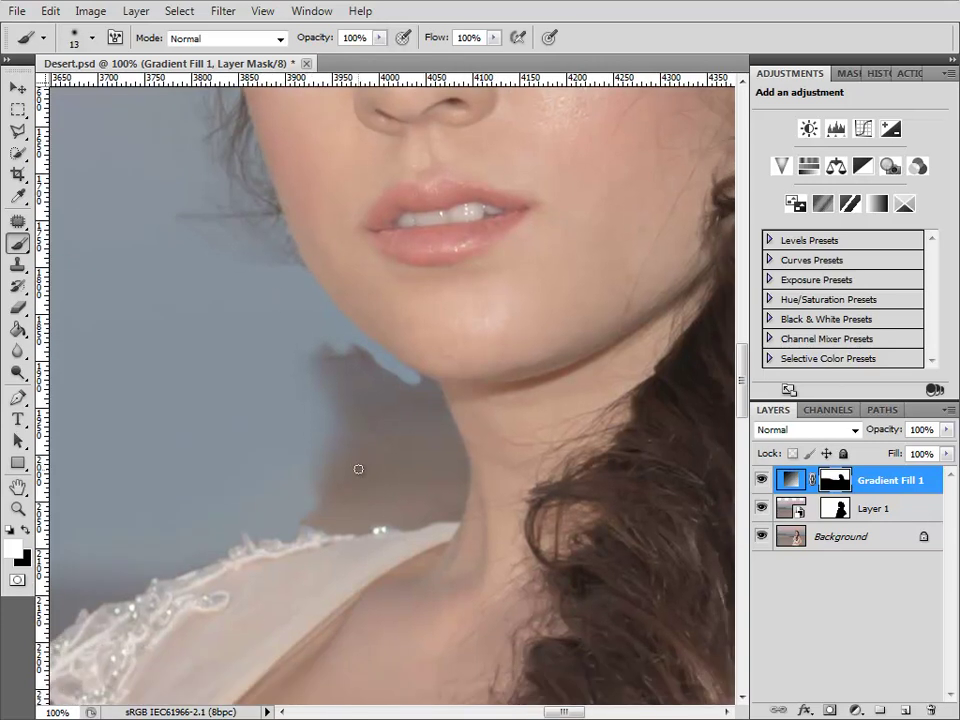
{"action": "left_click", "coordinate": [388, 391], "text": "ctrl"}
{"action": "left_click", "coordinate": [388, 391], "text": "ctrl"}
{"action": "mouse_move", "coordinate": [471, 345]}
{"action": "left_mouse_down"}
{"action": "mouse_move", "coordinate": [530, 368]}
{"action": "mouse_move", "coordinate": [568, 491]}
{"action": "mouse_move", "coordinate": [553, 427]}
{"action": "mouse_move", "coordinate": [620, 591]}
{"action": "mouse_move", "coordinate": [619, 663]}
{"action": "mouse_move", "coordinate": [618, 449]}
{"action": "mouse_move", "coordinate": [603, 504]}
{"action": "mouse_move", "coordinate": [596, 494]}
{"action": "mouse_move", "coordinate": [437, 528]}
{"action": "mouse_move", "coordinate": [328, 521]}
{"action": "mouse_move", "coordinate": [302, 542]}
{"action": "mouse_move", "coordinate": [180, 535]}
{"action": "mouse_move", "coordinate": [483, 480]}
{"action": "left_mouse_up"}
{"action": "key", "text": "bracketleft"}
{"action": "key", "text": "bracketleft"}
{"action": "key", "text": "bracketright"}
{"action": "key", "text": "bracketright"}
{"action": "left_click_drag", "start_coordinate": [490, 476], "coordinate": [418, 471]}
{"action": "key", "text": "bracketright"}
{"action": "mouse_move", "coordinate": [487, 423]}
{"action": "left_mouse_down"}
{"action": "mouse_move", "coordinate": [604, 457]}
{"action": "mouse_move", "coordinate": [482, 386]}
{"action": "left_mouse_up"}
- Paint white with a larger brush over the remaining brown patch between the jaw, neck and lace shoulder
{"action": "key", "text": "bracketright"}
{"action": "key", "text": "bracketright"}
{"action": "key", "text": "bracketright"}
{"action": "key", "text": "bracketright"}
{"action": "key", "text": "bracketleft"}
{"action": "key", "text": "bracketleft"}
{"action": "key", "text": "bracketleft"}
{"action": "mouse_move", "coordinate": [285, 351]}
{"action": "left_mouse_down"}
{"action": "mouse_move", "coordinate": [553, 300]}
{"action": "mouse_move", "coordinate": [611, 375]}
{"action": "left_mouse_up"}
- Fill the sky area of the gradient mask beside her neck with white using the Paint Bucket
{"action": "key", "text": "ctrl+minus"}
{"action": "key", "text": "ctrl+minus"}
{"action": "key", "text": "bracketright"}
{"action": "key", "text": "bracketright"}
{"action": "key", "text": "1"}
{"action": "key", "text": "0"}
{"action": "key", "text": "g"}
{"action": "left_click", "coordinate": [620, 330]}
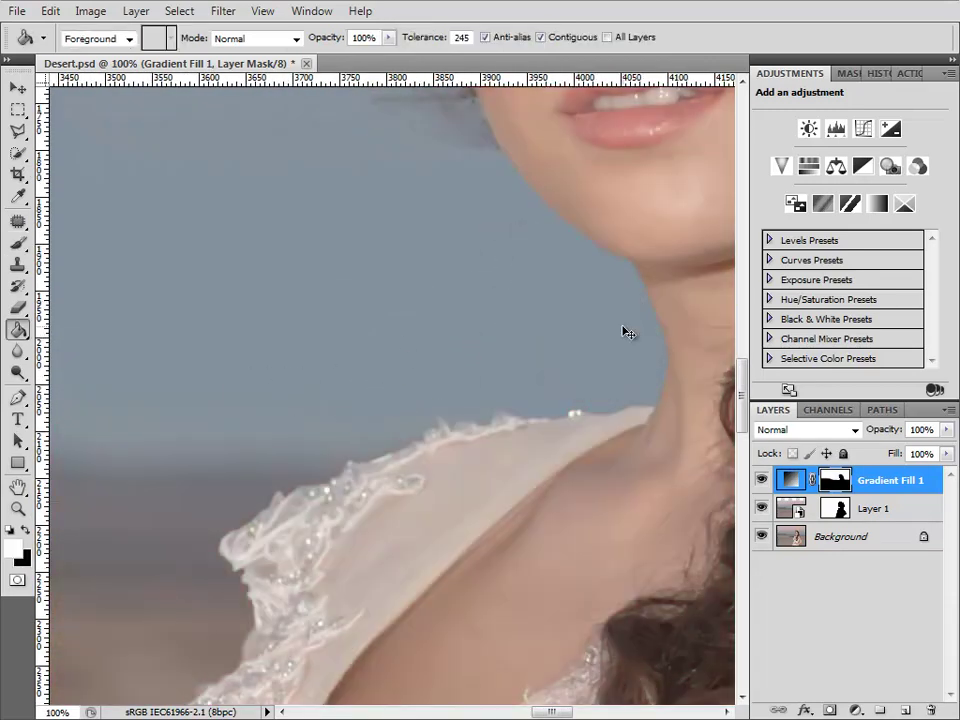
- Compare the whole portrait with the Gradient Fill 1 layer hidden and shown
{"action": "key", "text": "ctrl+minus"}
{"action": "key", "text": "ctrl+minus"}
{"action": "key", "text": "ctrl+minus"}
{"action": "left_click", "coordinate": [761, 482]}
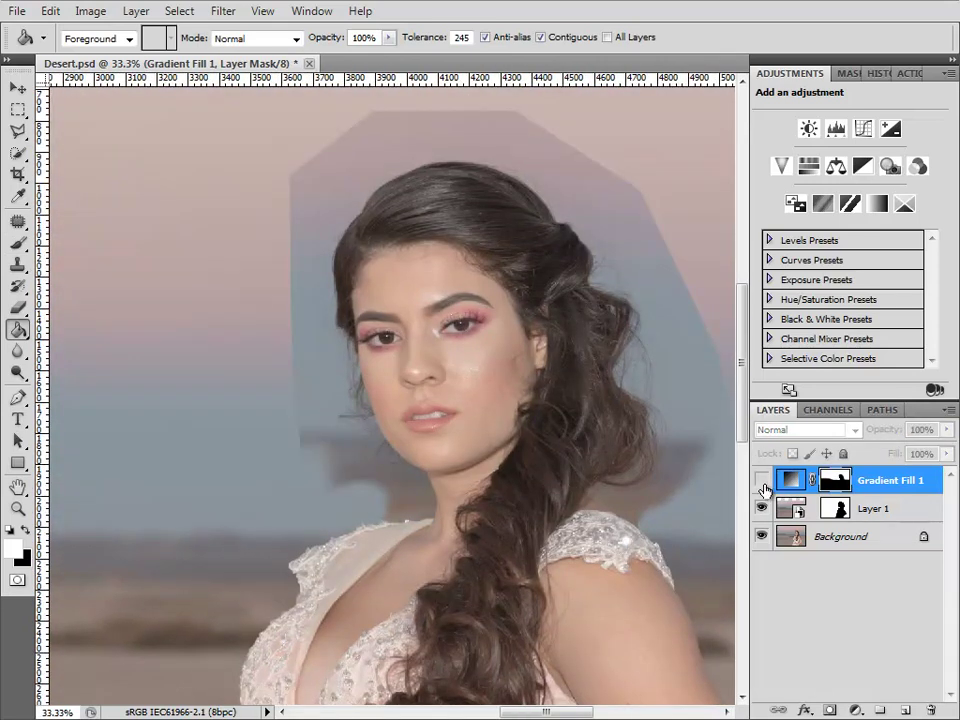
{"action": "left_click", "coordinate": [761, 482]}
{"action": "left_click", "coordinate": [761, 482]}
{"action": "left_click", "coordinate": [761, 482]}
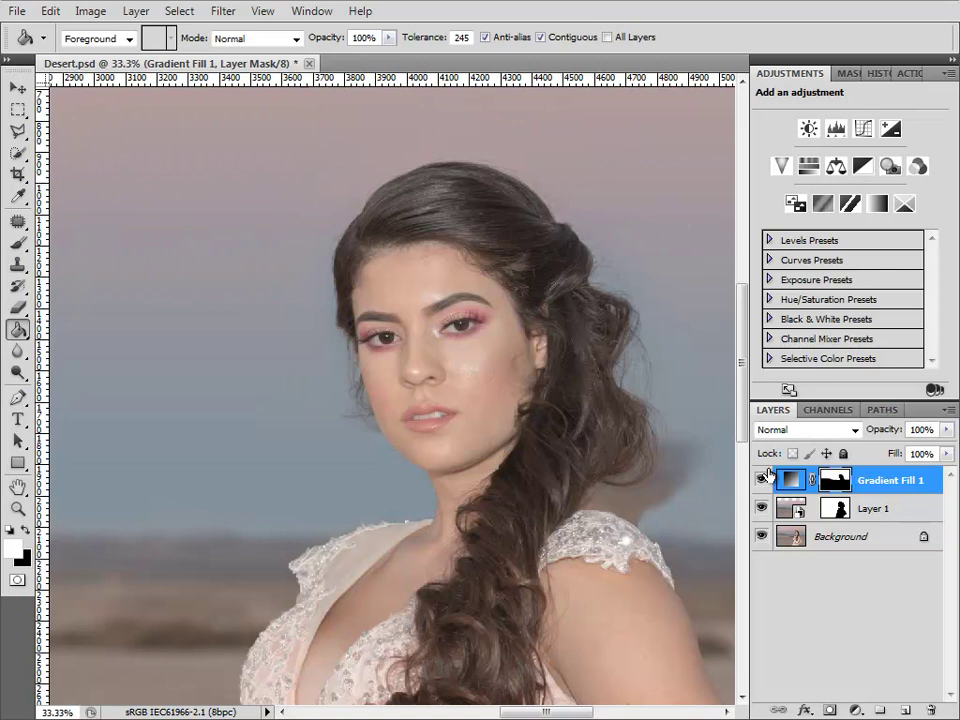
- Paint white on the gradient mask over the brown patch beside the hair above the lace shoulder, reducing the brush to 67 px
{"action": "left_click_drag", "start_coordinate": [534, 493], "coordinate": [384, 477]}
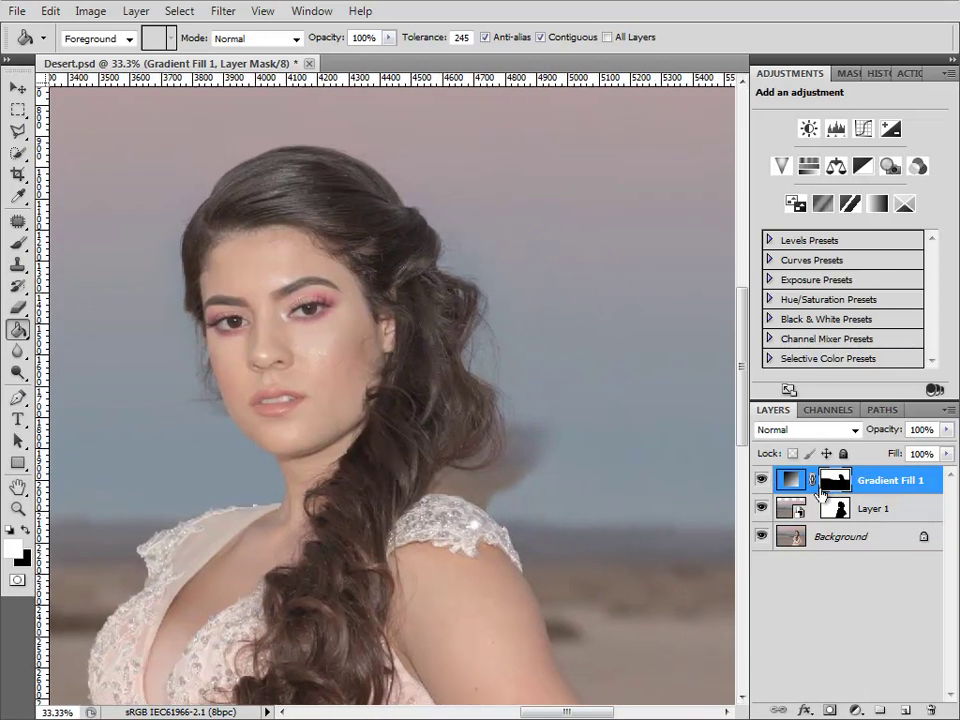
{"action": "key", "text": "b"}
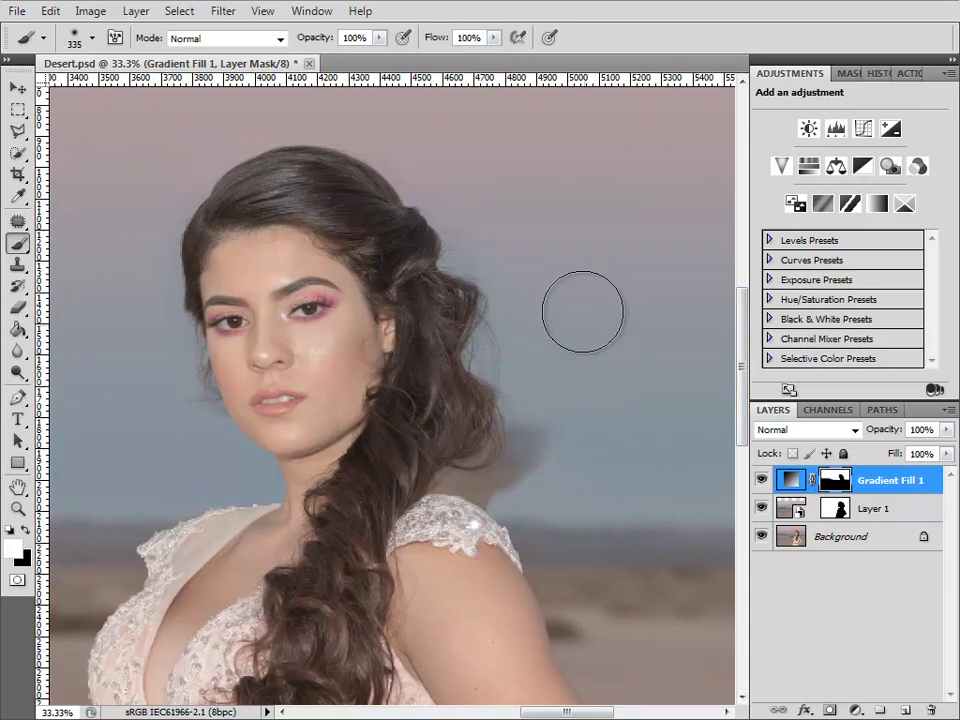
{"action": "key", "text": "bracketleft"}
{"action": "key", "text": "bracketleft"}
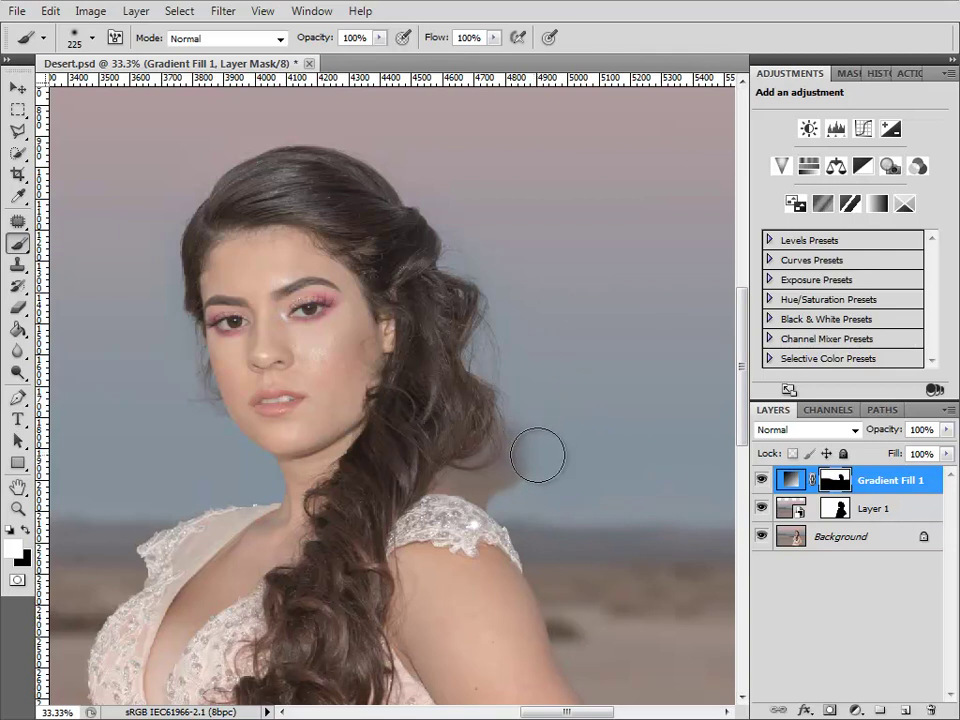
{"action": "key", "text": "bracketleft"}
{"action": "key", "text": "bracketleft"}
{"action": "key", "text": "bracketleft"}
{"action": "key", "text": "bracketleft"}
{"action": "key", "text": "bracketleft"}
{"action": "key", "text": "bracketleft"}
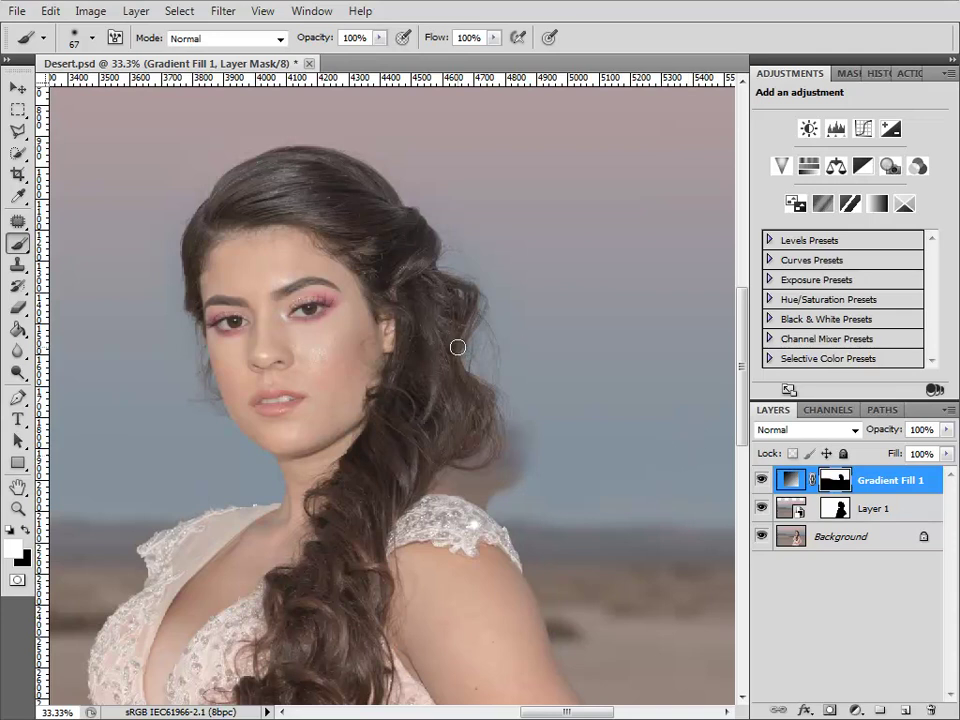
- Hide Gradient Fill 1 and Layer 1, then copy a rectangle of outer hair and sky from the Background to a new layer
{"action": "left_click_drag", "start_coordinate": [764, 480], "coordinate": [763, 506]}
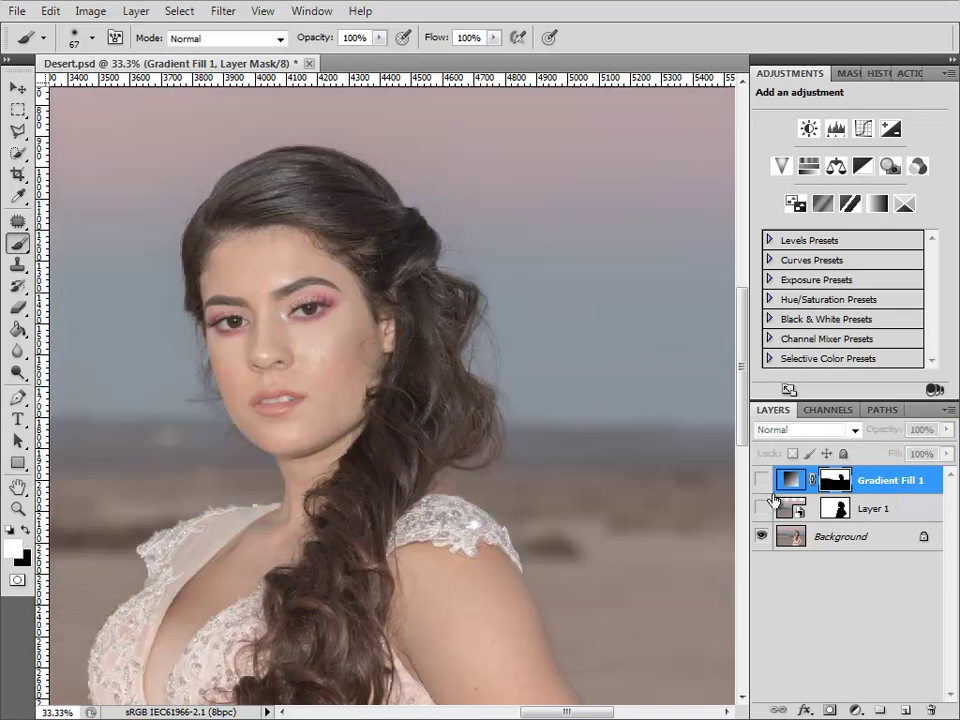
{"action": "left_click", "coordinate": [831, 537]}
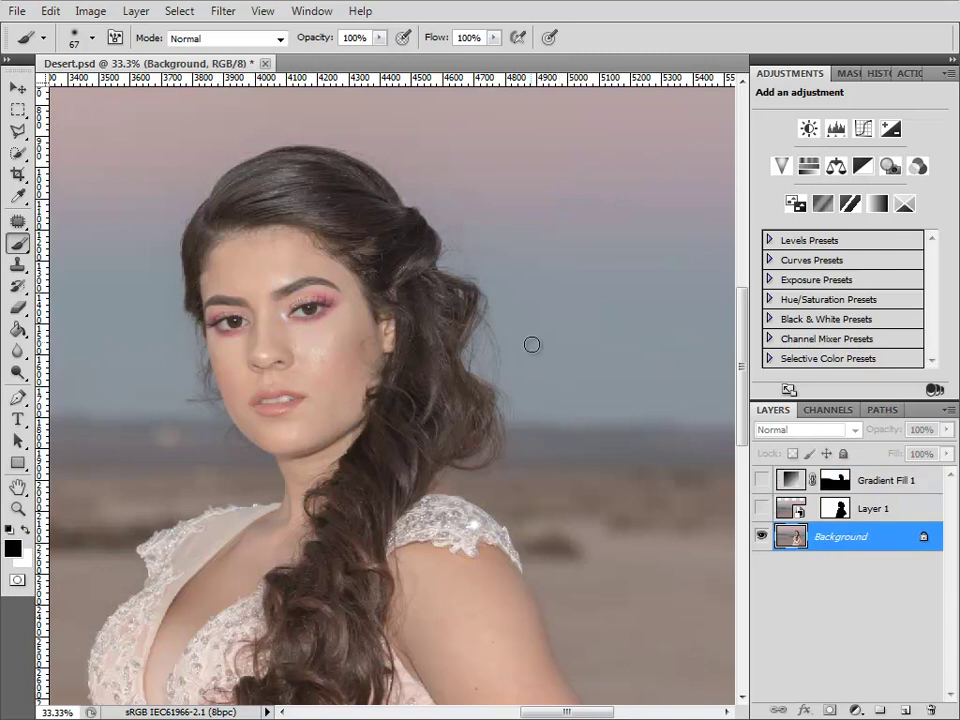
{"action": "key", "text": "m"}
{"action": "left_click_drag", "start_coordinate": [452, 348], "coordinate": [414, 387]}
{"action": "left_click_drag", "start_coordinate": [584, 222], "coordinate": [402, 408]}
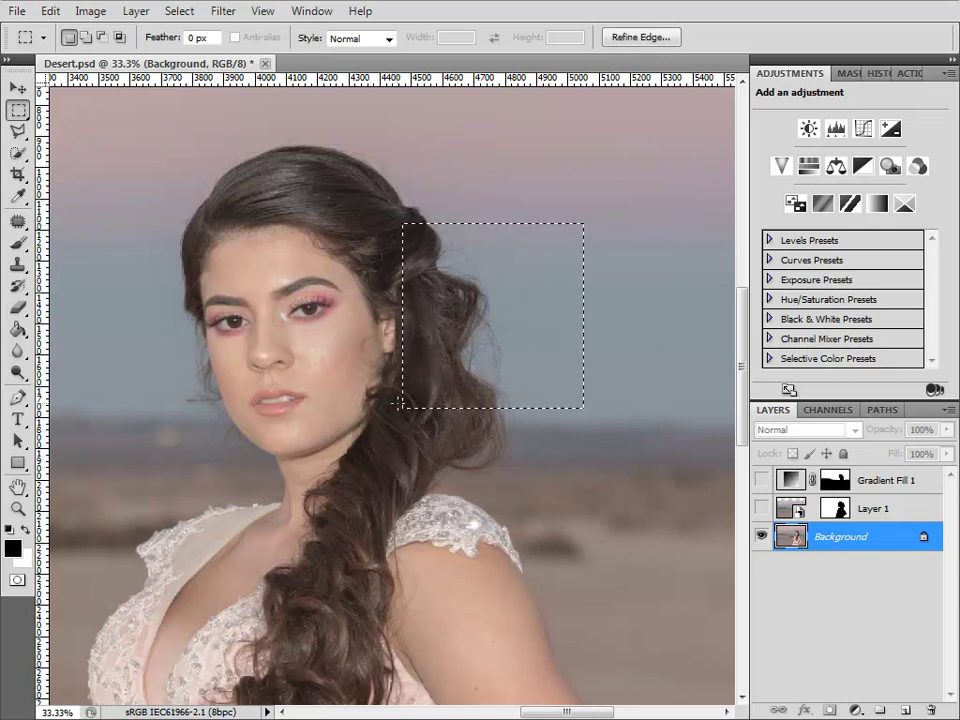
{"action": "key", "text": "ctrl+j"}
- Move the copied hair patch over the face and convert Layer 2 to a smart object
{"action": "left_click", "coordinate": [19, 86]}
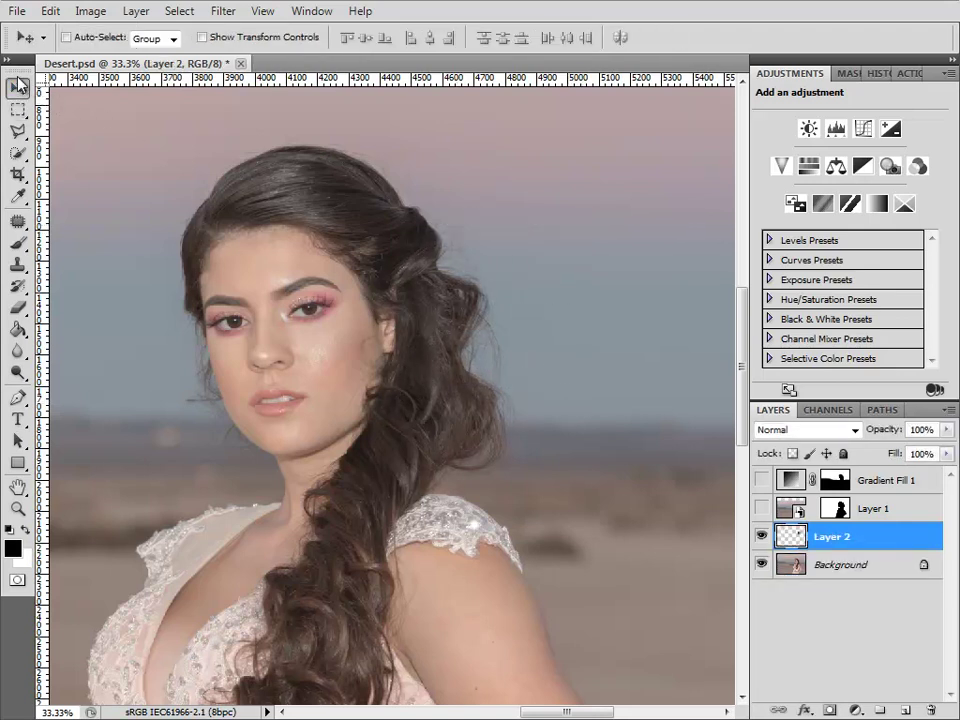
{"action": "left_click_drag", "start_coordinate": [606, 382], "coordinate": [432, 406]}
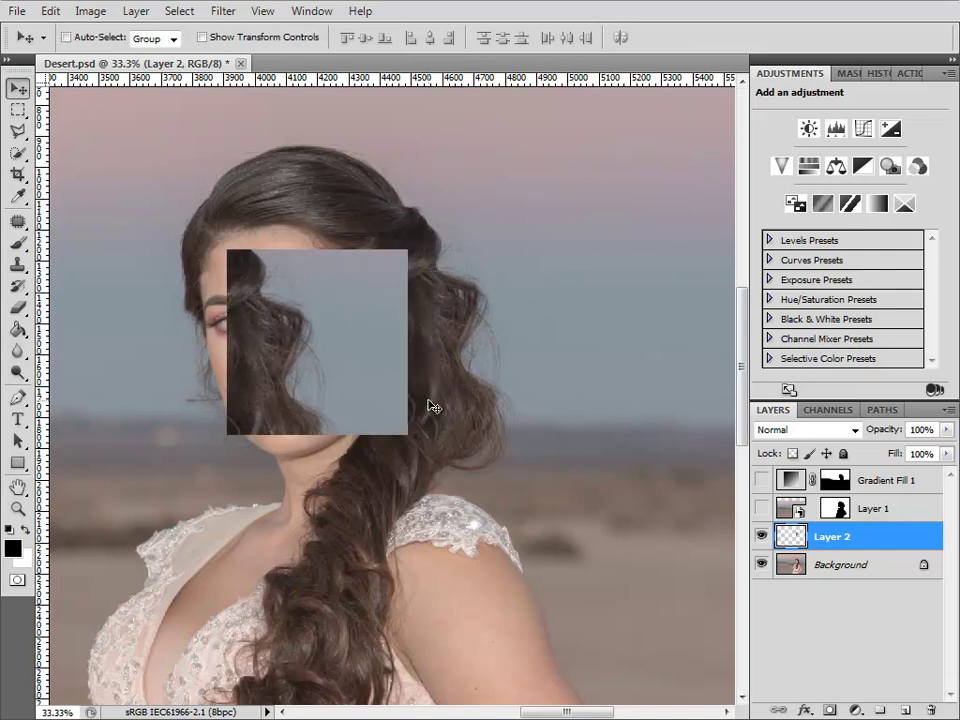
{"action": "left_click", "coordinate": [95, 13]}
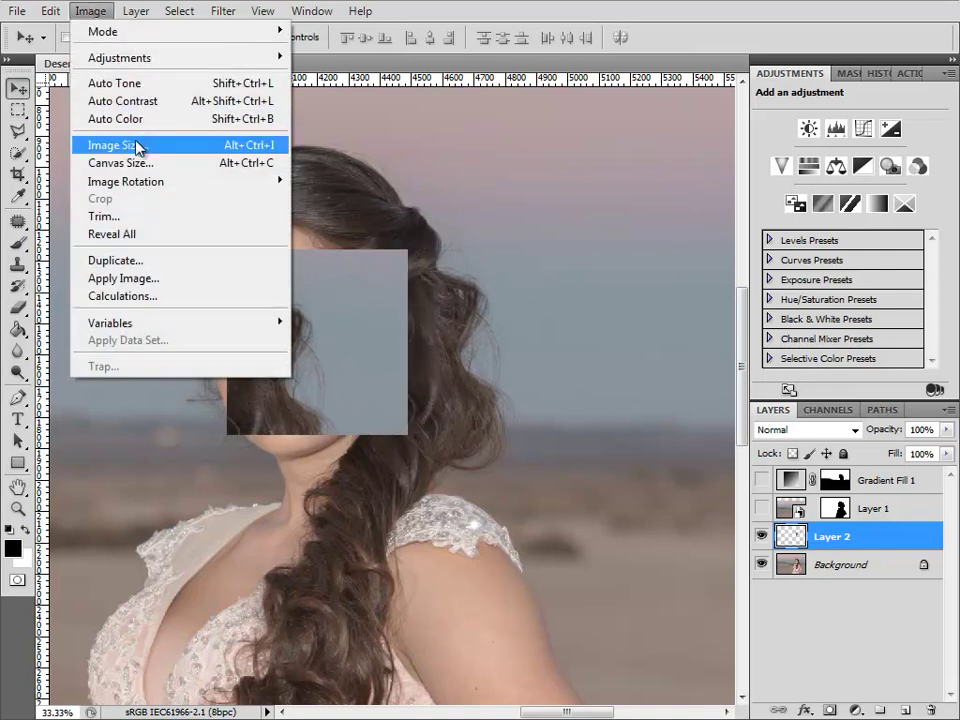
{"action": "mouse_move", "coordinate": [132, 14]}
{"action": "mouse_move", "coordinate": [246, 276]}
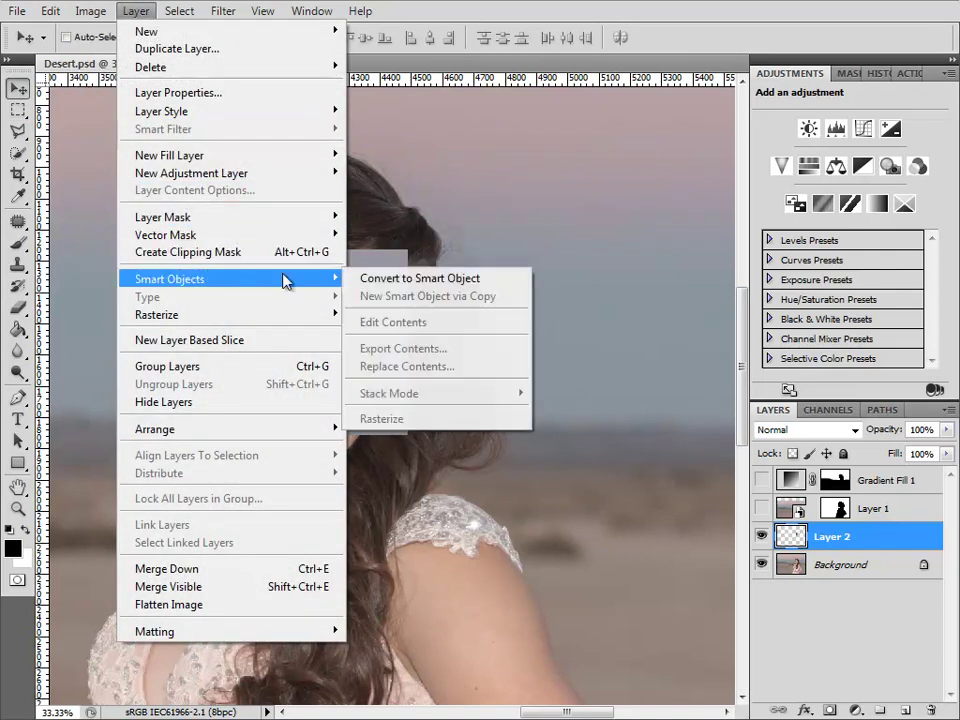
{"action": "left_click", "coordinate": [386, 279]}
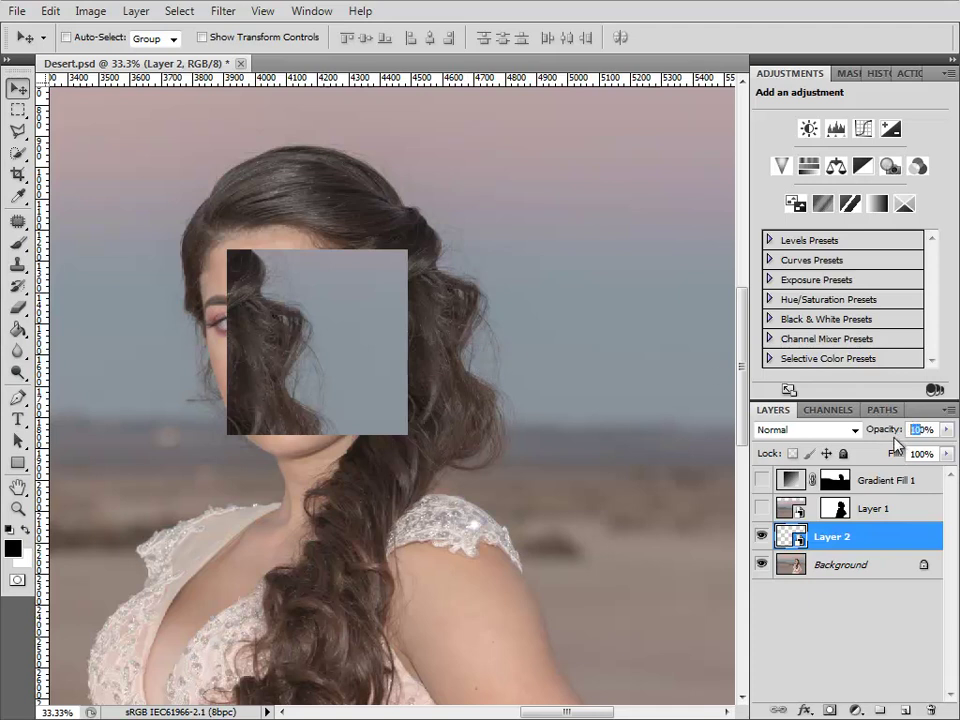
- Set Layer 2 to 50% opacity, rotate it 38.41°, and place it over the lower hair curl and lace shoulder
{"action": "type", "text": "50"}
{"action": "left_click_drag", "start_coordinate": [363, 355], "coordinate": [426, 381]}
{"action": "scroll", "coordinate": [426, 381], "scroll_direction": "up", "scroll_amount": 2}
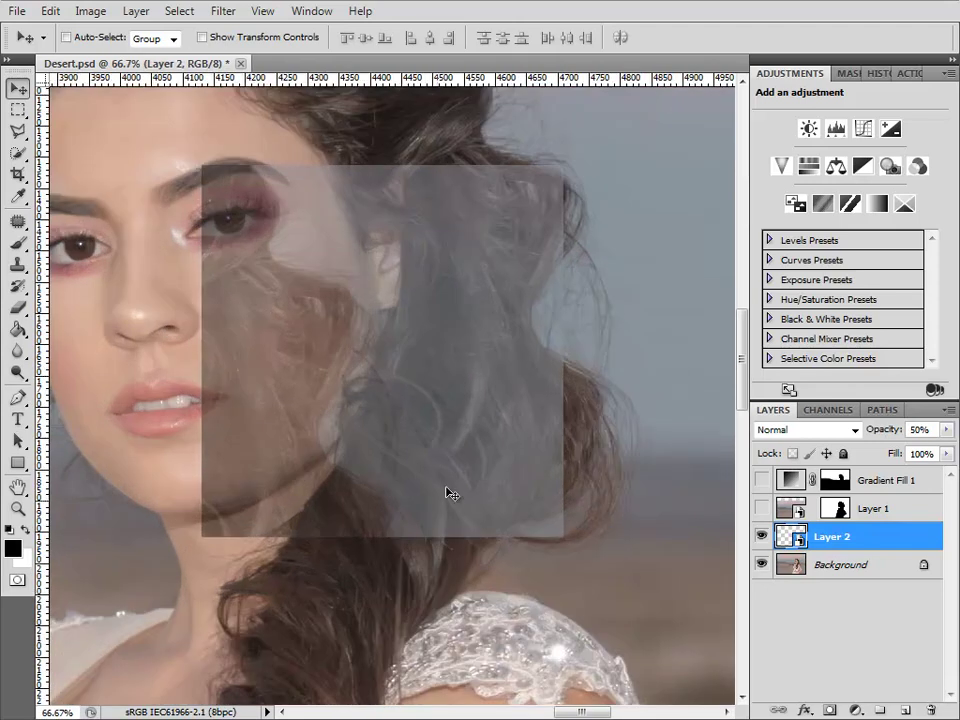
{"action": "key", "text": "ctrl+t"}
{"action": "left_click_drag", "start_coordinate": [611, 542], "coordinate": [505, 632]}
{"action": "left_click_drag", "start_coordinate": [447, 420], "coordinate": [579, 432]}
{"action": "left_click_drag", "start_coordinate": [675, 512], "coordinate": [633, 541]}
{"action": "left_click_drag", "start_coordinate": [543, 399], "coordinate": [586, 437]}
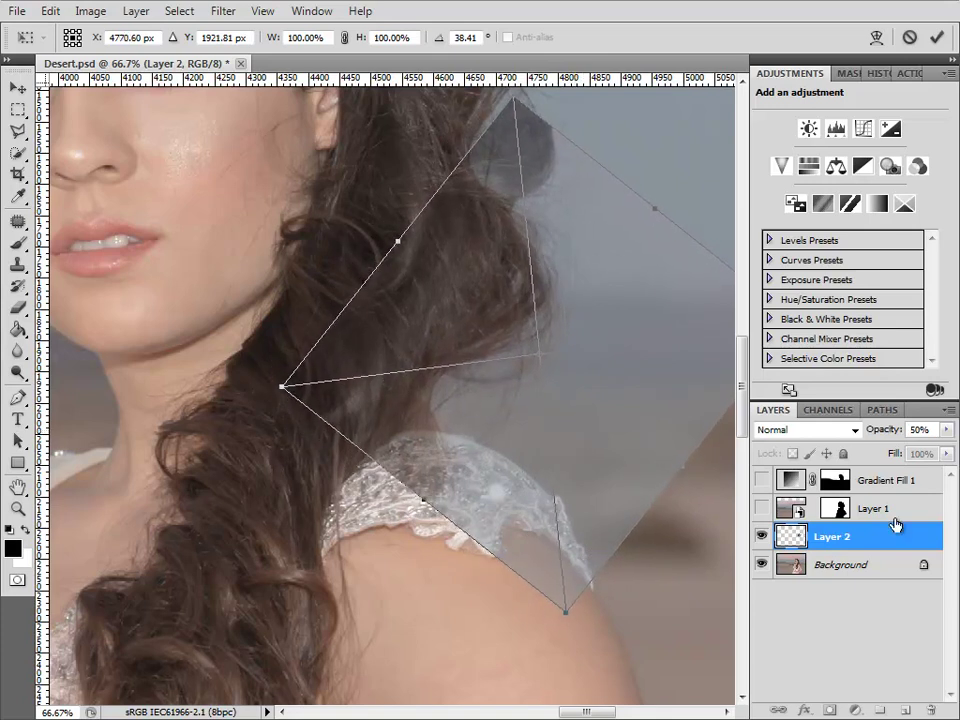
{"action": "key", "text": "Return"}
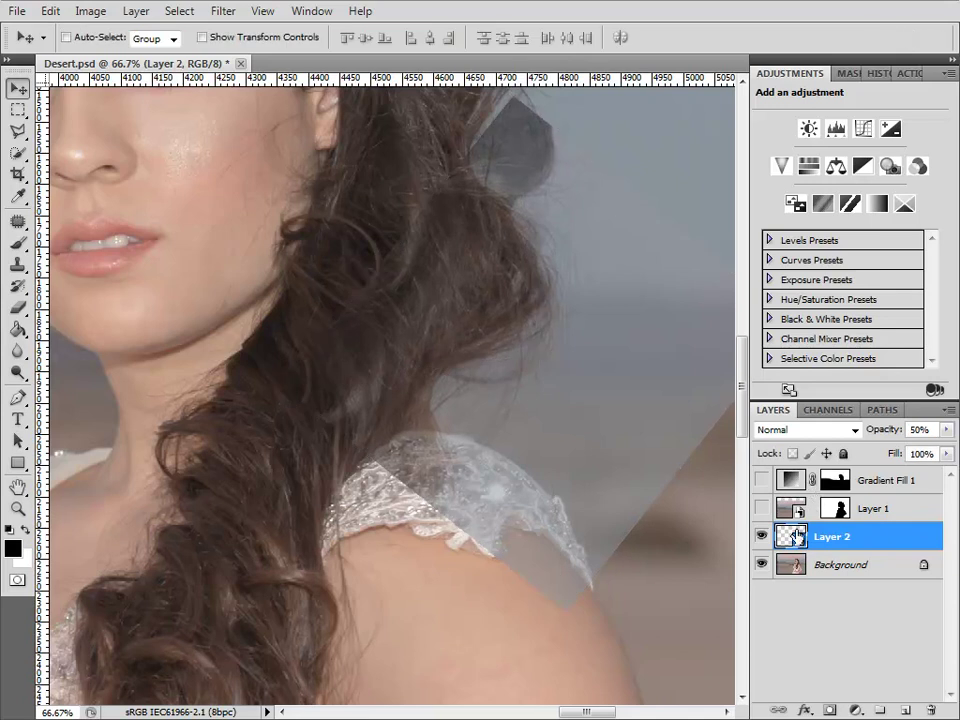
- Restore Layer 2 to 100% opacity and add a layer mask that hides all of it
{"action": "left_click", "coordinate": [946, 430]}
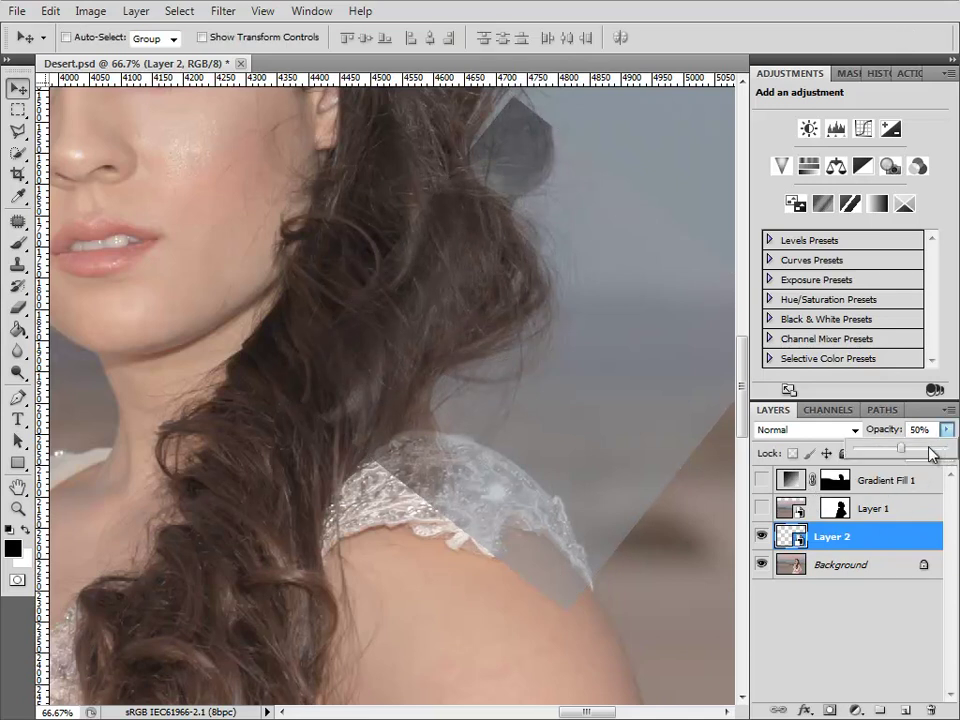
{"action": "left_click_drag", "start_coordinate": [944, 447], "coordinate": [950, 447]}
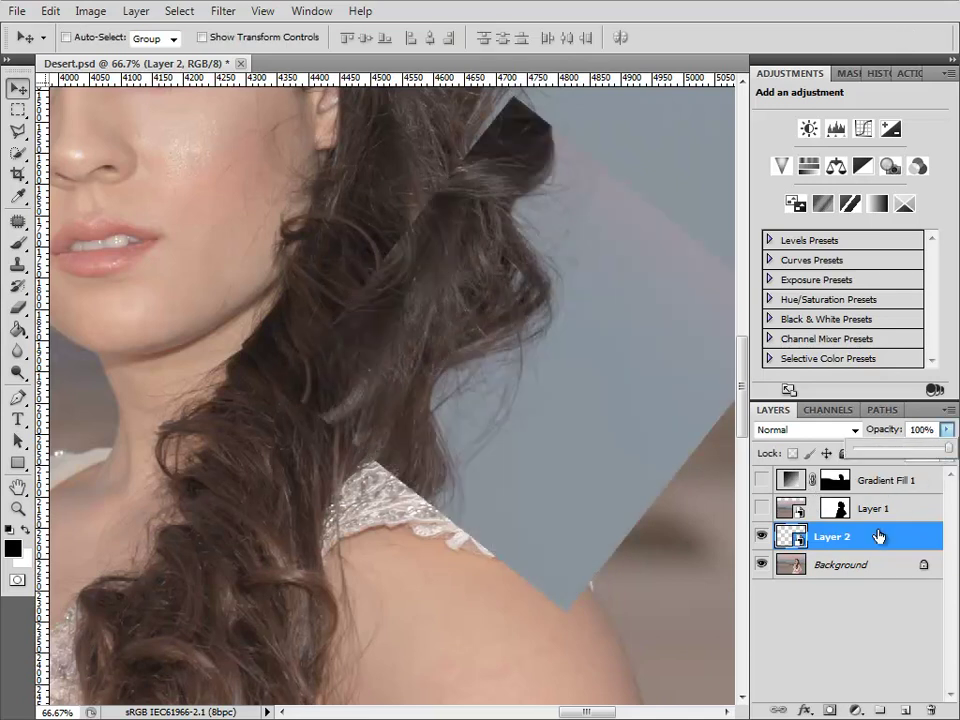
{"action": "left_click", "coordinate": [832, 710], "text": "alt"}
- Paint white on the Layer 2 mask around the outer and lower edge of the hair curl, using brushes up to at least 150 px
{"action": "key", "text": "b"}
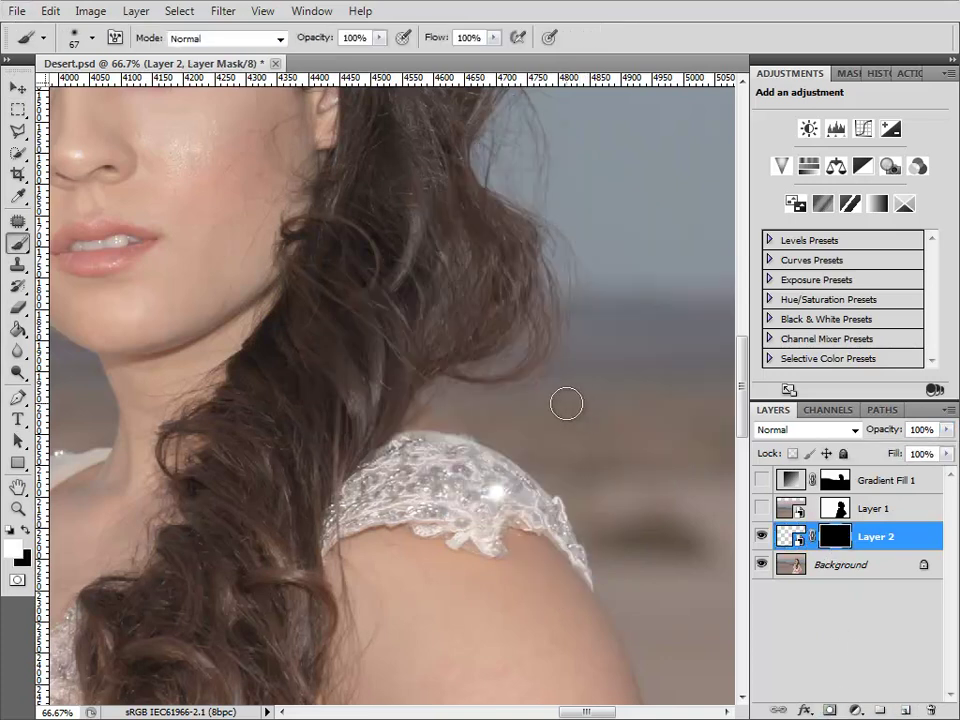
{"action": "key", "text": "bracketright"}
{"action": "key", "text": "bracketright"}
{"action": "mouse_move", "coordinate": [541, 385]}
{"action": "left_mouse_down"}
{"action": "mouse_move", "coordinate": [582, 389]}
{"action": "mouse_move", "coordinate": [575, 358]}
{"action": "mouse_move", "coordinate": [622, 344]}
{"action": "mouse_move", "coordinate": [608, 347]}
{"action": "mouse_move", "coordinate": [601, 281]}
{"action": "mouse_move", "coordinate": [618, 336]}
{"action": "mouse_move", "coordinate": [596, 303]}
{"action": "mouse_move", "coordinate": [625, 265]}
{"action": "mouse_move", "coordinate": [618, 283]}
{"action": "mouse_move", "coordinate": [631, 277]}
{"action": "mouse_move", "coordinate": [638, 204]}
{"action": "mouse_move", "coordinate": [606, 338]}
{"action": "left_mouse_up"}
{"action": "key", "text": "bracketright"}
{"action": "key", "text": "bracketright"}
{"action": "key", "text": "bracketright"}
{"action": "key", "text": "bracketleft"}
{"action": "key", "text": "bracketleft"}
{"action": "key", "text": "bracketleft"}
{"action": "key", "text": "bracketleft"}
{"action": "key", "text": "bracketleft"}
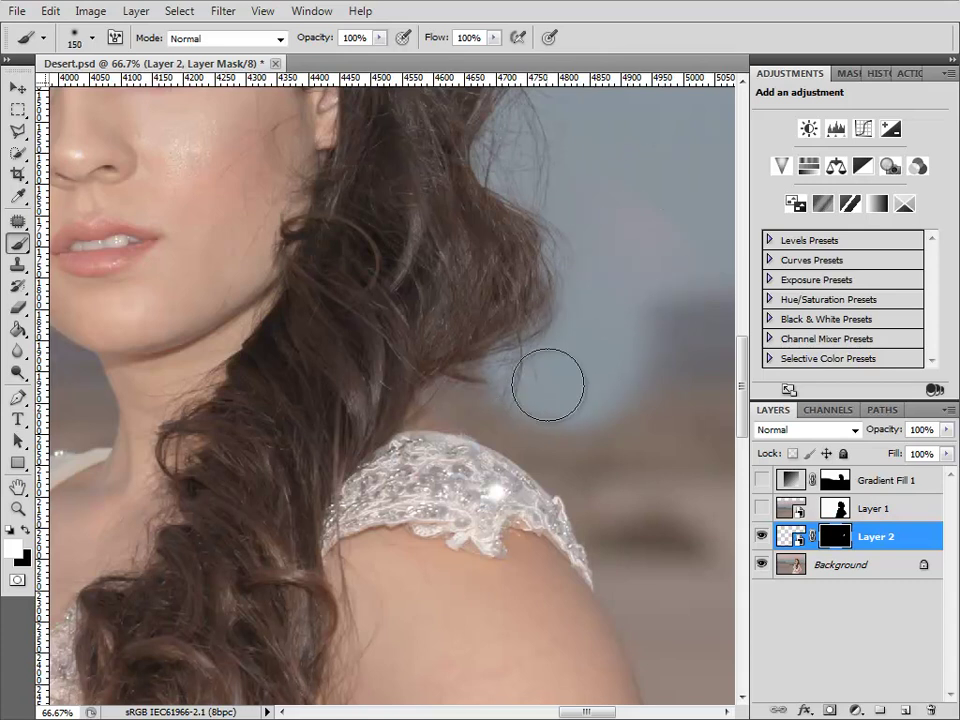
{"action": "key", "text": "bracketleft"}
{"action": "key", "text": "bracketleft"}
{"action": "key", "text": "bracketleft"}
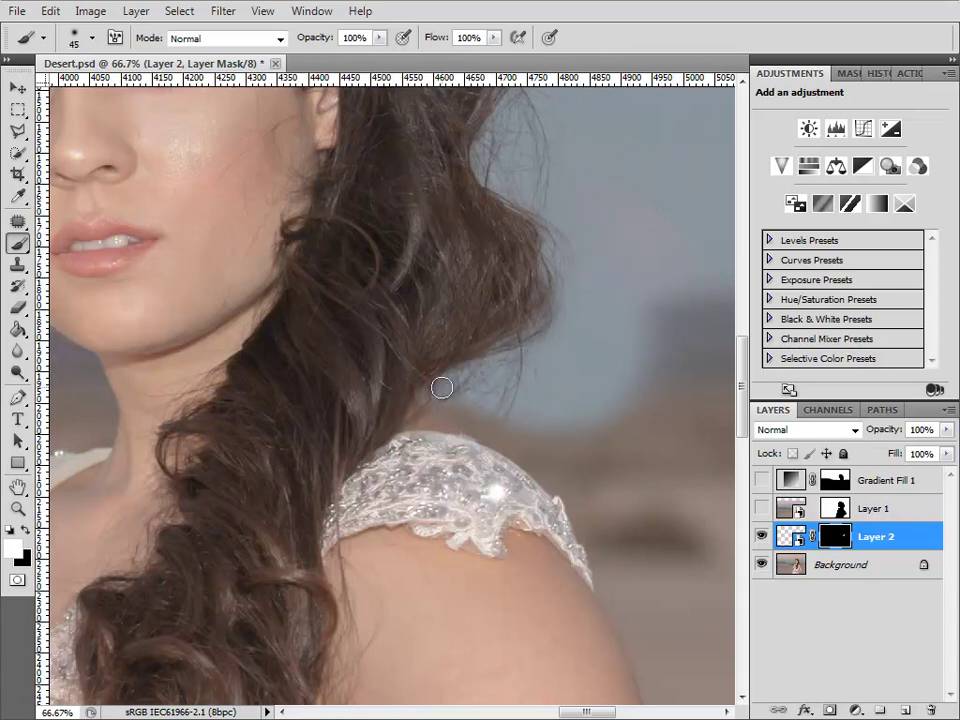
- Paint white on the Layer 2 mask along the neck edge from the hair down to the lace, using a 13 px brush
{"action": "key", "text": "ctrl+plus"}
{"action": "key", "text": "ctrl+plus"}
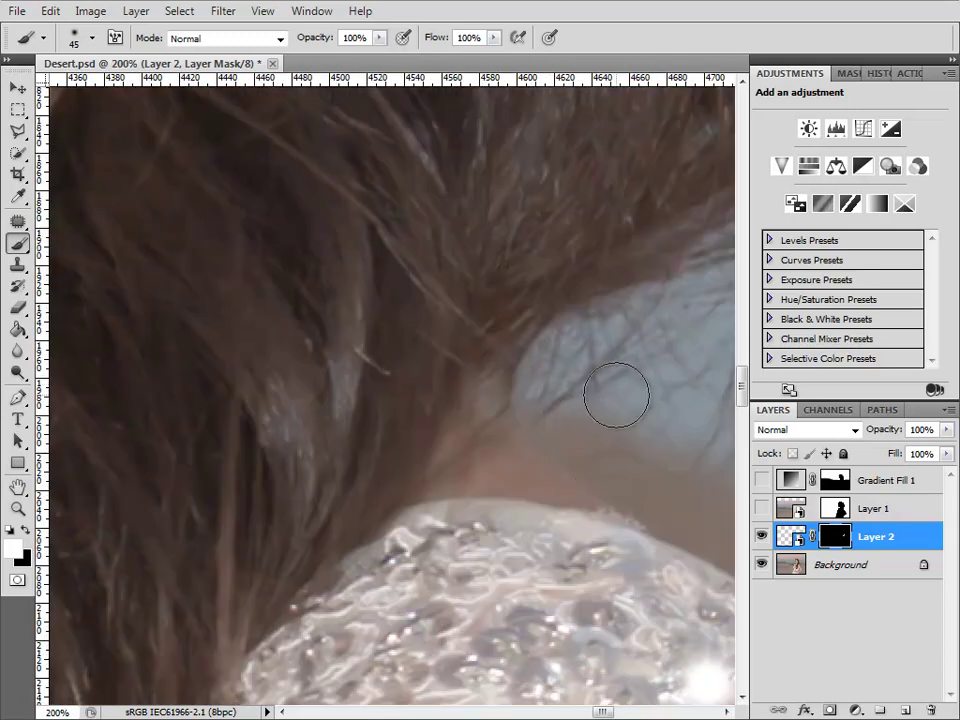
{"action": "key", "text": "bracketleft"}
{"action": "key", "text": "bracketleft"}
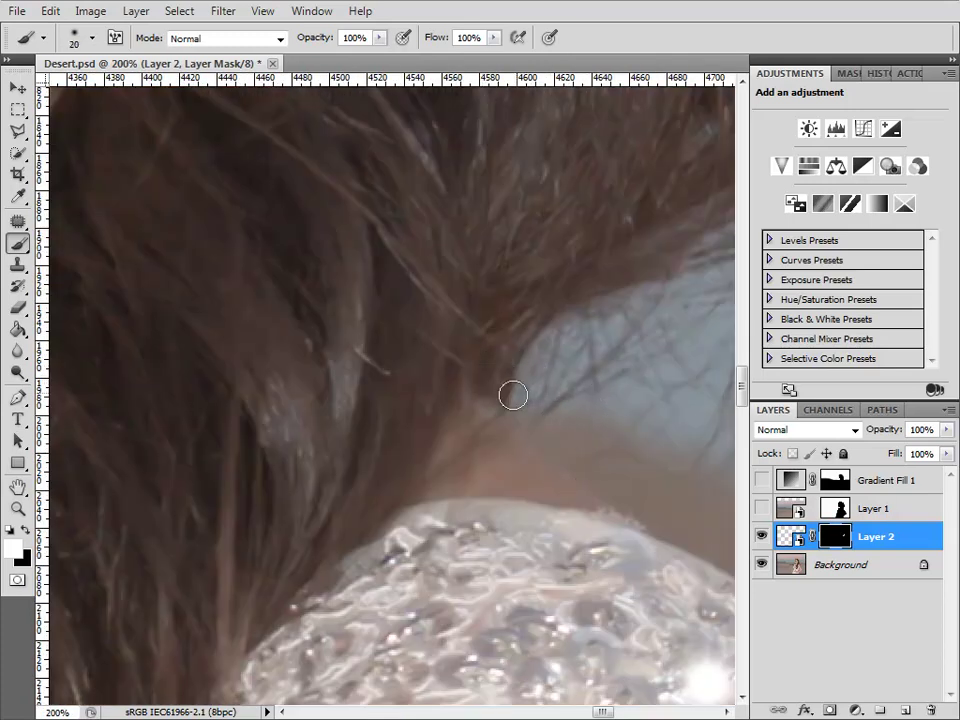
{"action": "key", "text": "bracketleft"}
{"action": "key", "text": "bracketleft"}
{"action": "key", "text": "bracketleft"}
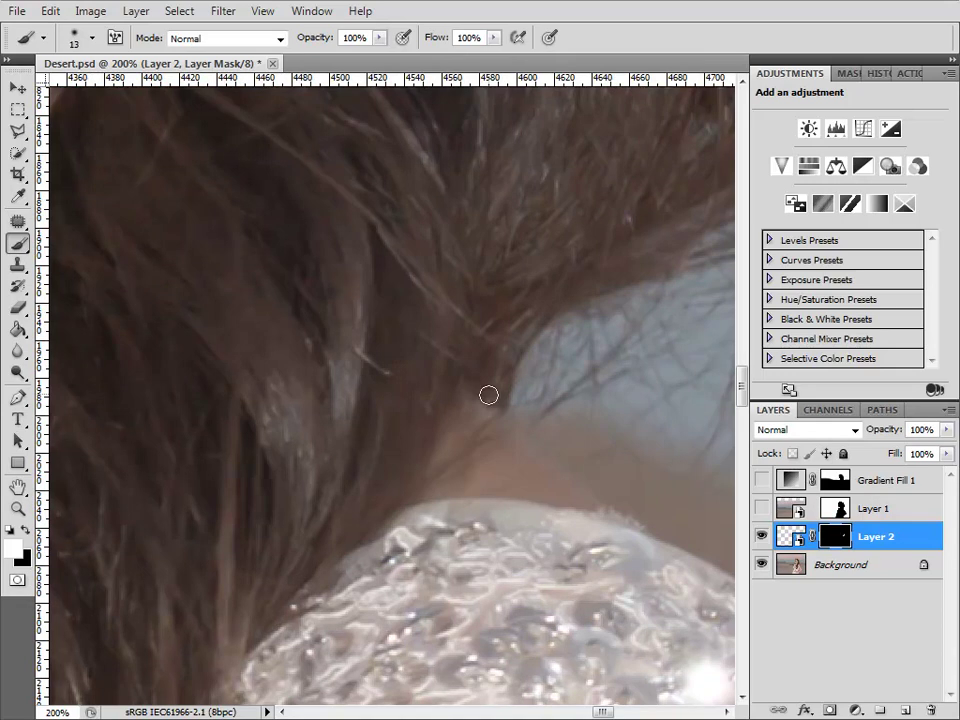
{"action": "left_click_drag", "start_coordinate": [547, 451], "coordinate": [528, 438]}
{"action": "mouse_move", "coordinate": [583, 477]}
{"action": "left_mouse_down"}
{"action": "mouse_move", "coordinate": [579, 466]}
{"action": "mouse_move", "coordinate": [608, 480]}
{"action": "mouse_move", "coordinate": [577, 452]}
{"action": "left_mouse_up"}
{"action": "left_click", "coordinate": [607, 499], "text": "shift"}
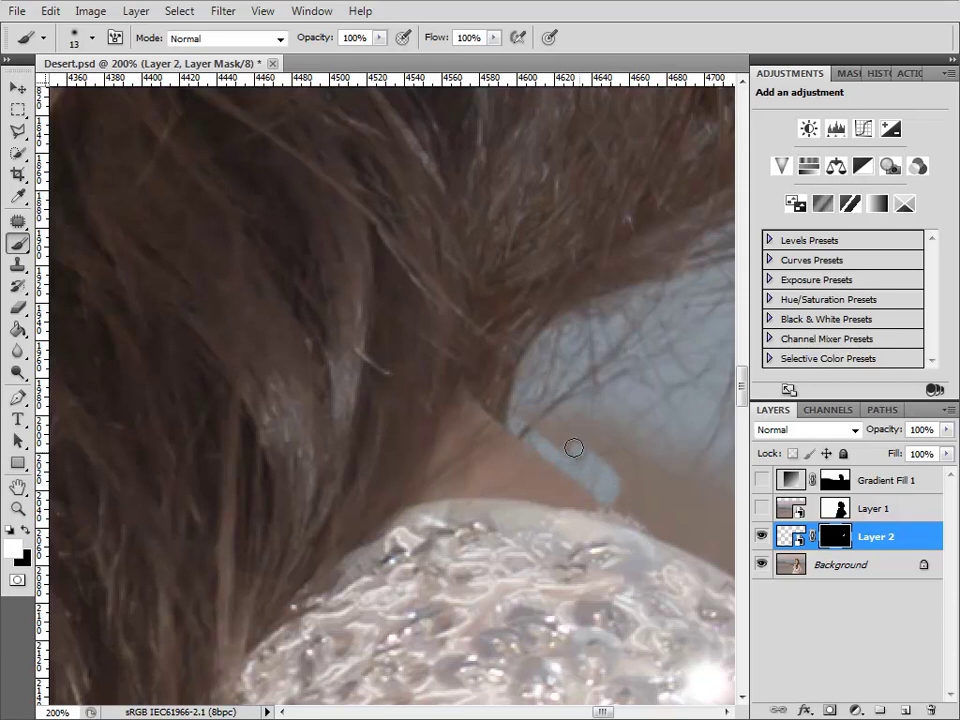
- Paint white with larger brushes up to 45 px over the brown gap between the neck edge and the loose hair strands
{"action": "key", "text": "bracketright"}
{"action": "mouse_move", "coordinate": [552, 406]}
{"action": "left_mouse_down"}
{"action": "mouse_move", "coordinate": [576, 442]}
{"action": "mouse_move", "coordinate": [555, 386]}
{"action": "mouse_move", "coordinate": [601, 439]}
{"action": "mouse_move", "coordinate": [613, 382]}
{"action": "mouse_move", "coordinate": [631, 461]}
{"action": "left_mouse_up"}
{"action": "key", "text": "bracketright"}
{"action": "key", "text": "bracketright"}
{"action": "key", "text": "bracketright"}
{"action": "key", "text": "bracketright"}
- Paint white on the Layer 2 mask from the corner of neck and lace outward beneath the strands, growing the brush from 9 to 67 px
{"action": "left_click_drag", "start_coordinate": [615, 384], "coordinate": [475, 269]}
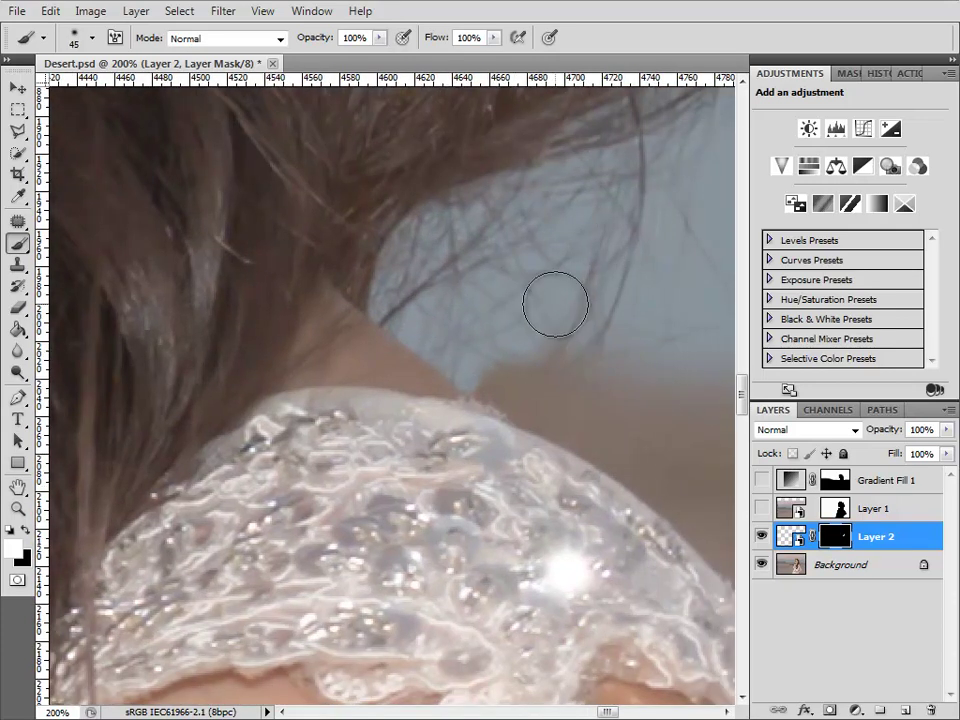
{"action": "key", "text": "bracketleft"}
{"action": "key", "text": "bracketleft"}
{"action": "key", "text": "bracketleft"}
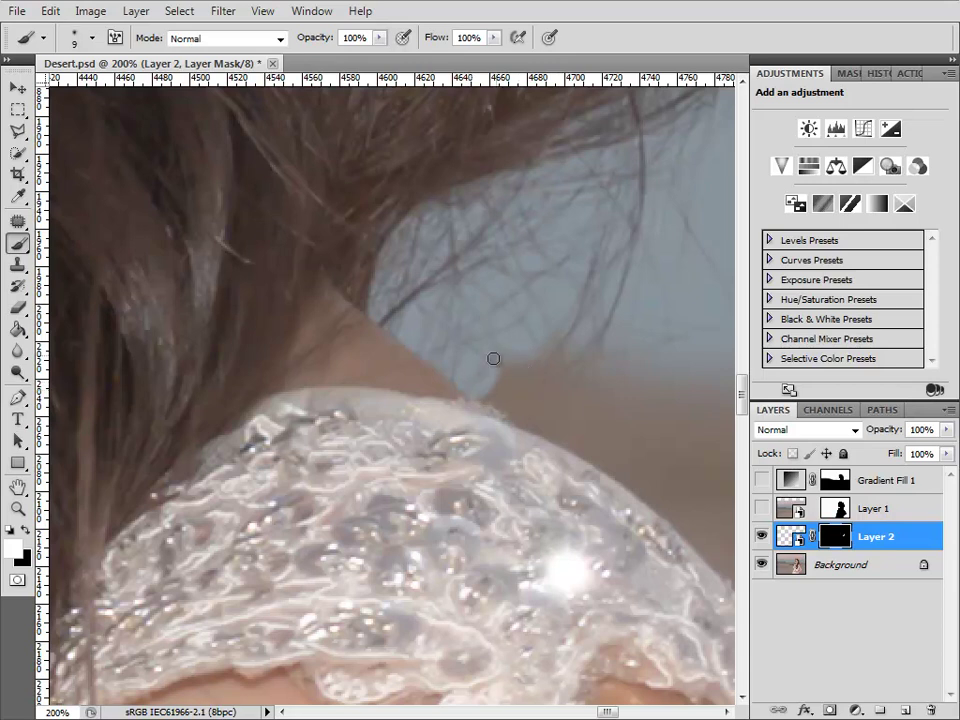
{"action": "left_click_drag", "start_coordinate": [489, 372], "coordinate": [503, 365]}
{"action": "key", "text": "bracketright"}
{"action": "key", "text": "bracketright"}
{"action": "left_click_drag", "start_coordinate": [500, 308], "coordinate": [578, 376]}
{"action": "key", "text": "bracketright"}
{"action": "mouse_move", "coordinate": [538, 313]}
{"action": "left_mouse_down"}
{"action": "mouse_move", "coordinate": [564, 339]}
{"action": "mouse_move", "coordinate": [616, 343]}
{"action": "mouse_move", "coordinate": [596, 300]}
{"action": "mouse_move", "coordinate": [617, 370]}
{"action": "left_mouse_up"}
{"action": "left_click_drag", "start_coordinate": [596, 298], "coordinate": [601, 376]}
- Paint white on the Layer 2 mask along the upper lace edge with a 6 px brush, then widen the area with larger brushes
{"action": "mouse_move", "coordinate": [449, 381]}
{"action": "left_mouse_down"}
{"action": "mouse_move", "coordinate": [521, 405]}
{"action": "mouse_move", "coordinate": [585, 301]}
{"action": "mouse_move", "coordinate": [597, 408]}
{"action": "mouse_move", "coordinate": [492, 379]}
{"action": "mouse_move", "coordinate": [500, 365]}
{"action": "mouse_move", "coordinate": [420, 391]}
{"action": "left_mouse_up"}
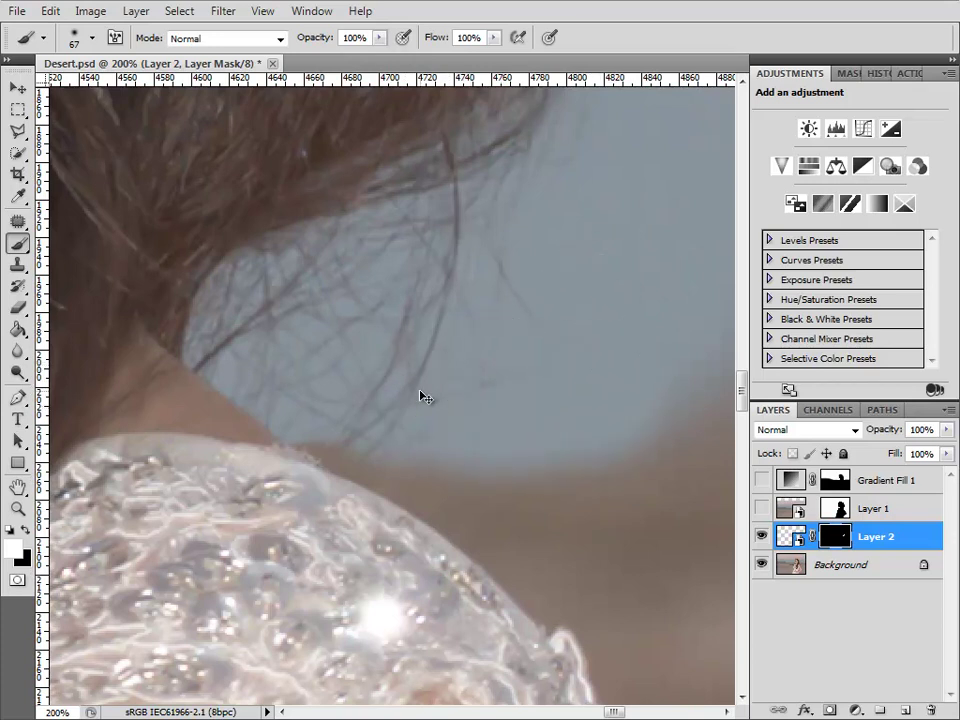
{"action": "key", "text": "ctrl+plus"}
{"action": "key", "text": "bracketleft"}
{"action": "key", "text": "bracketleft"}
{"action": "key", "text": "bracketleft"}
{"action": "key", "text": "bracketleft"}
{"action": "key", "text": "bracketleft"}
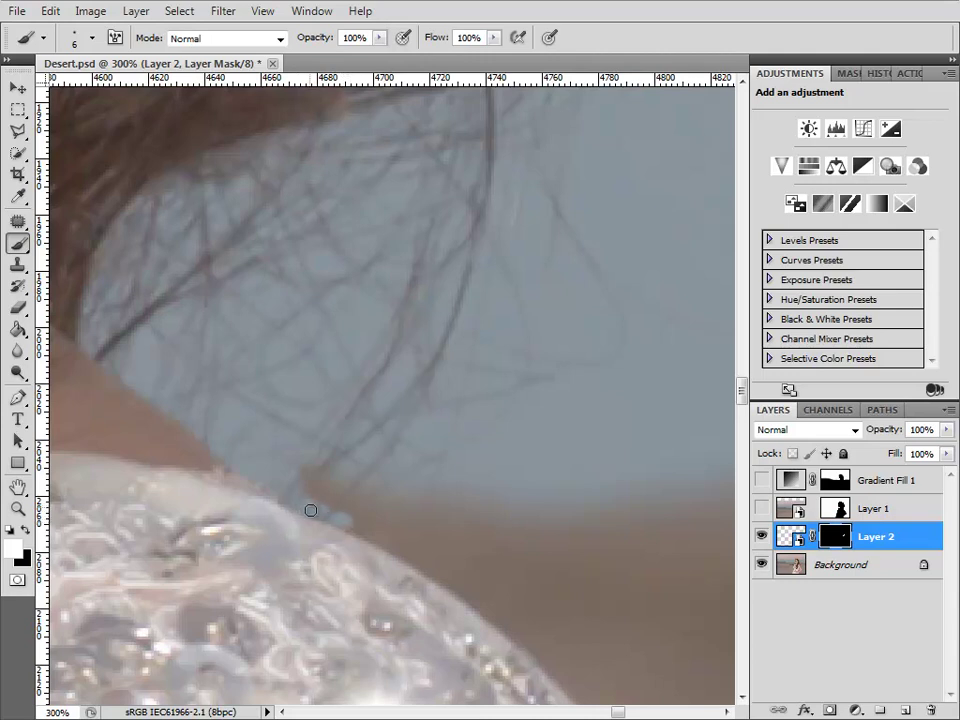
{"action": "left_click_drag", "start_coordinate": [381, 541], "coordinate": [400, 552]}
{"action": "key", "text": "]"}
{"action": "key", "text": "]"}
{"action": "mouse_move", "coordinate": [352, 500]}
{"action": "left_mouse_down"}
{"action": "mouse_move", "coordinate": [292, 451]}
{"action": "mouse_move", "coordinate": [370, 505]}
{"action": "mouse_move", "coordinate": [366, 520]}
{"action": "mouse_move", "coordinate": [294, 392]}
{"action": "mouse_move", "coordinate": [417, 448]}
{"action": "mouse_move", "coordinate": [461, 484]}
{"action": "left_mouse_up"}
{"action": "key", "text": "]"}
{"action": "key", "text": "]"}
{"action": "key", "text": "]"}
{"action": "key", "text": "["}
{"action": "key", "text": "["}
{"action": "key", "text": "["}
{"action": "left_click_drag", "start_coordinate": [418, 538], "coordinate": [468, 524]}
{"action": "key", "text": "]"}
{"action": "key", "text": "]"}
{"action": "key", "text": "]"}
{"action": "left_click_drag", "start_coordinate": [432, 484], "coordinate": [487, 524]}
{"action": "key", "text": "]"}
{"action": "key", "text": "]"}
{"action": "key", "text": "]"}
{"action": "mouse_move", "coordinate": [546, 506]}
{"action": "left_mouse_down"}
{"action": "mouse_move", "coordinate": [596, 484]}
{"action": "mouse_move", "coordinate": [486, 446]}
{"action": "left_mouse_up"}
- Extend the white on the Layer 2 mask farther down the outer lace edge with a small brush, then enlarge it to 45 px
{"action": "key", "text": "["}
{"action": "key", "text": "["}
{"action": "key", "text": "["}
{"action": "key", "text": "["}
{"action": "key", "text": "["}
{"action": "key", "text": "["}
{"action": "key", "text": "["}
{"action": "key", "text": "["}
{"action": "mouse_move", "coordinate": [426, 549]}
{"action": "left_mouse_down"}
{"action": "mouse_move", "coordinate": [484, 550]}
{"action": "mouse_move", "coordinate": [551, 527]}
{"action": "left_mouse_up"}
{"action": "key", "text": "]"}
{"action": "key", "text": "]"}
{"action": "key", "text": "]"}
{"action": "key", "text": "]"}
{"action": "key", "text": "]"}
{"action": "key", "text": "]"}
{"action": "key", "text": "]"}
{"action": "key", "text": "]"}
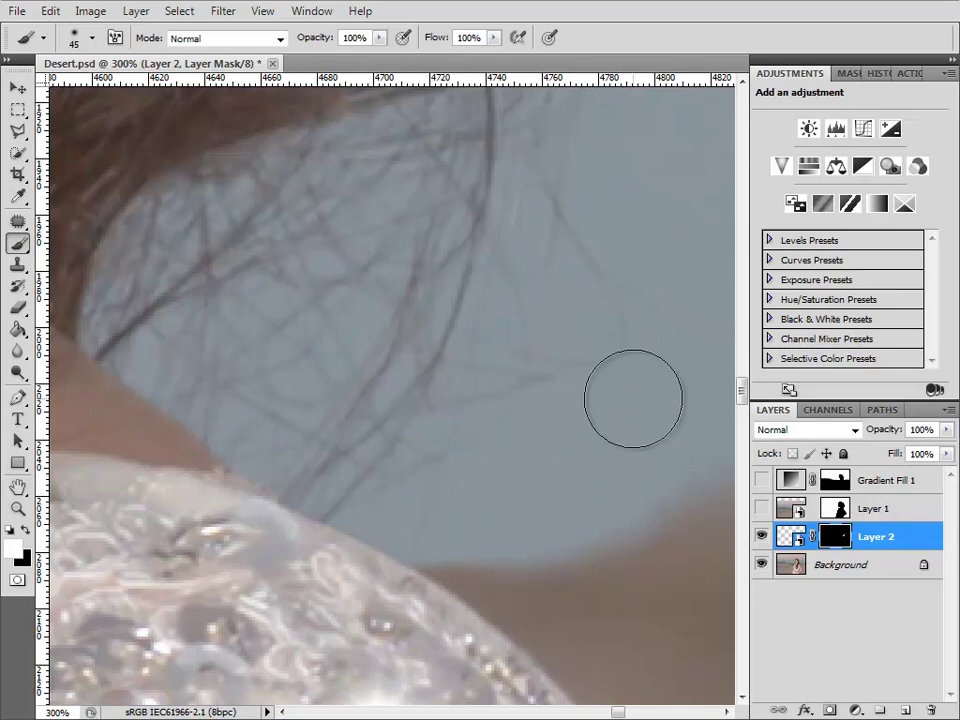
- Compare the hair edge and the area above the lace shoulder with Layer 2 hidden and shown
{"action": "key", "text": "ctrl+minus"}
{"action": "key", "text": "ctrl+minus"}
{"action": "key", "text": "ctrl+minus"}
{"action": "left_click_drag", "start_coordinate": [513, 442], "coordinate": [541, 578]}
{"action": "key", "text": "bracketright"}
{"action": "key", "text": "bracketright"}
{"action": "key", "text": "bracketright"}
{"action": "key", "text": "bracketright"}
{"action": "key", "text": "bracketright"}
{"action": "key", "text": "bracketright"}
{"action": "key", "text": "bracketright"}
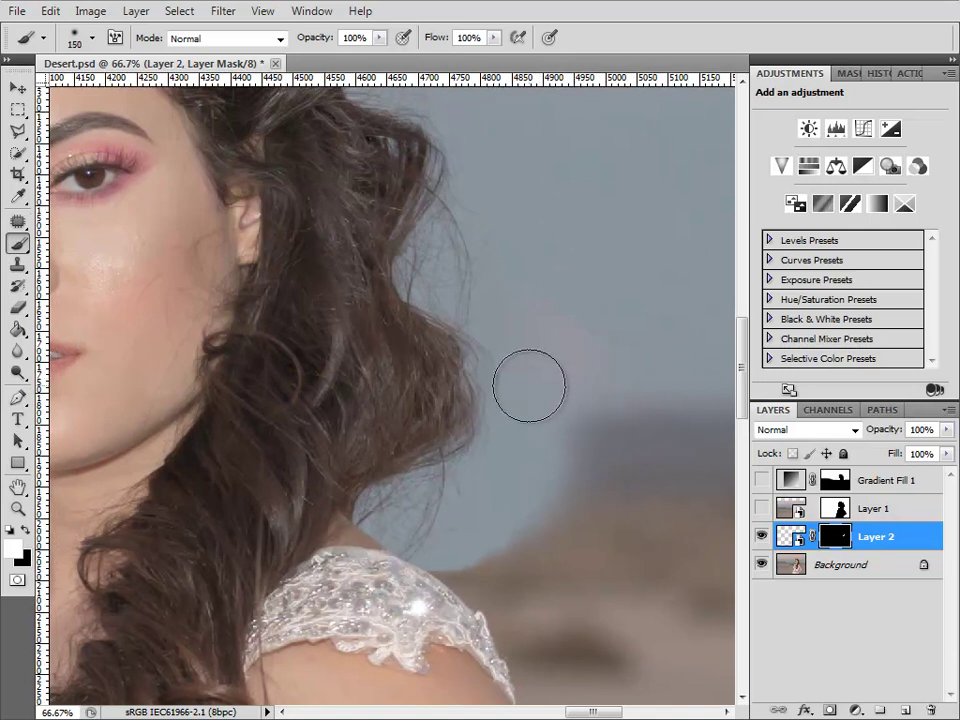
{"action": "left_click", "coordinate": [762, 537]}
{"action": "left_click", "coordinate": [763, 537]}
{"action": "left_click", "coordinate": [761, 537]}
{"action": "left_click", "coordinate": [760, 536]}
{"action": "left_click", "coordinate": [761, 537]}
{"action": "left_click", "coordinate": [763, 537]}
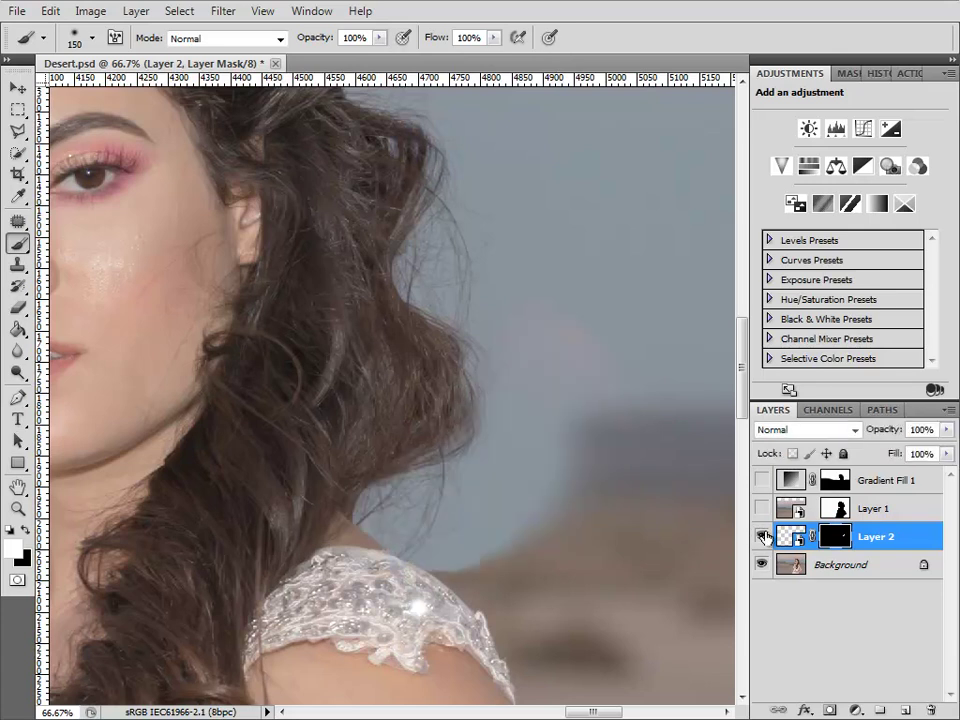
{"action": "left_click", "coordinate": [762, 537]}
{"action": "left_click", "coordinate": [762, 537]}
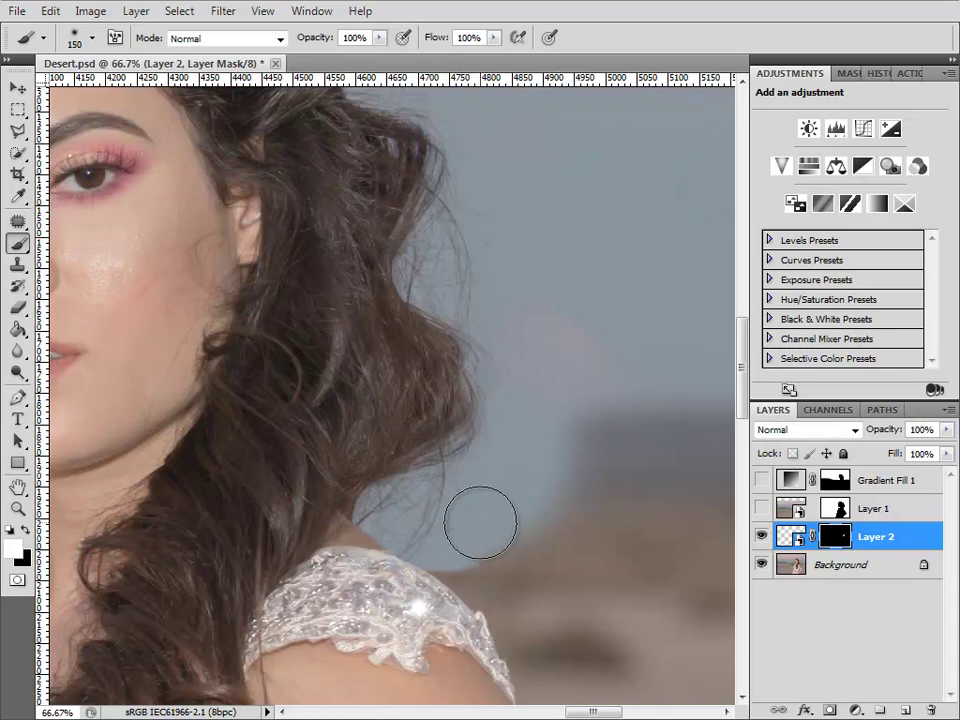
{"action": "left_click", "coordinate": [762, 537]}
{"action": "left_click", "coordinate": [762, 537]}
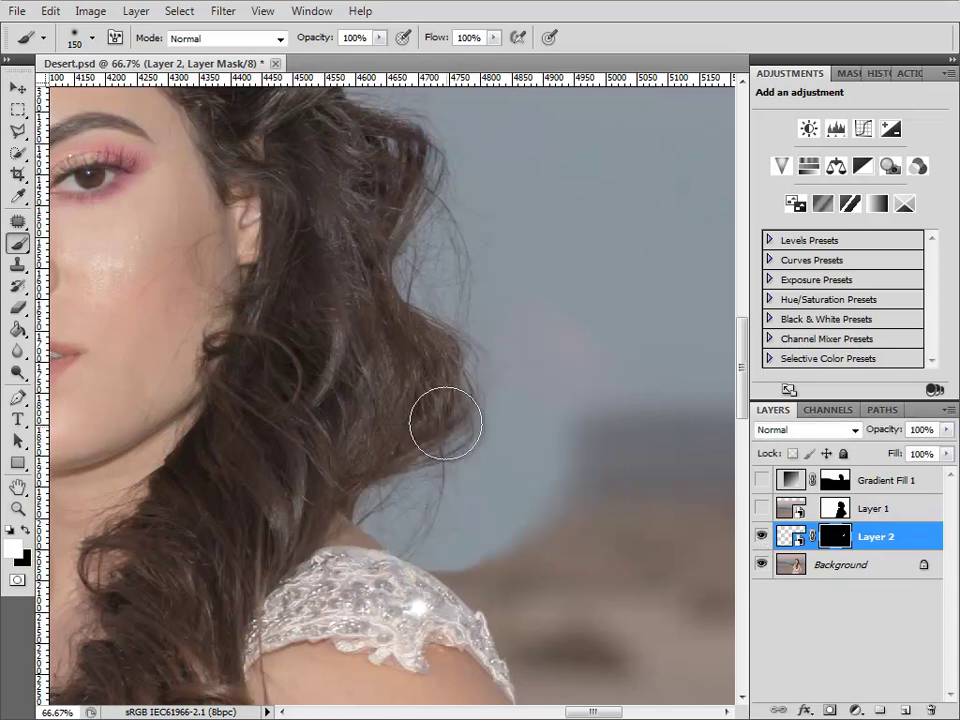
{"action": "left_click", "coordinate": [762, 537]}
{"action": "left_click", "coordinate": [762, 537]}
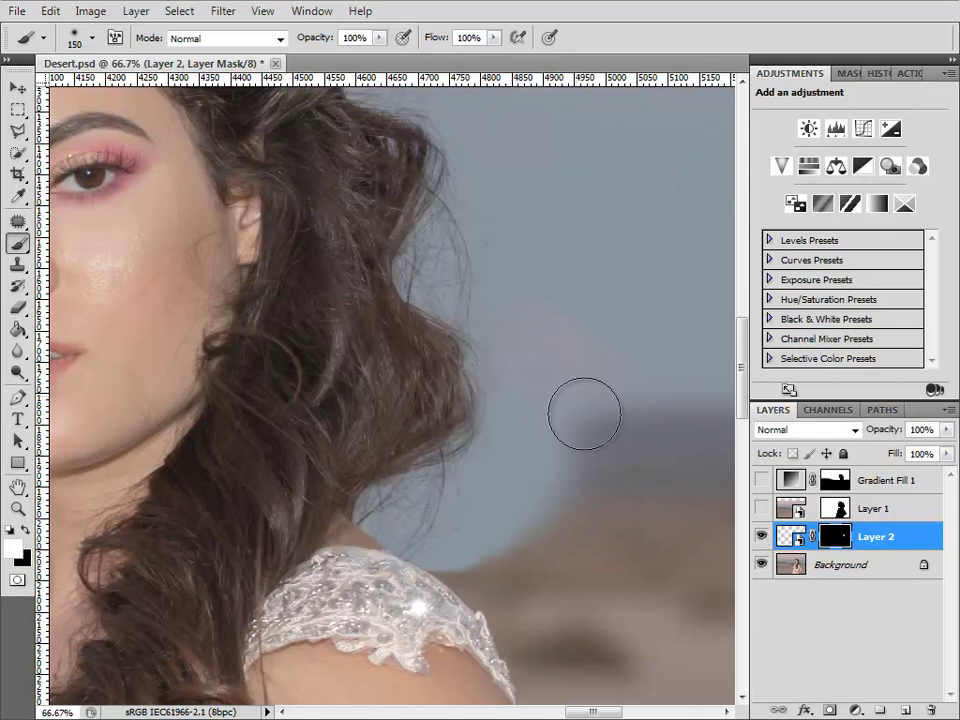
{"action": "left_click", "coordinate": [762, 537]}
{"action": "left_click", "coordinate": [762, 537]}
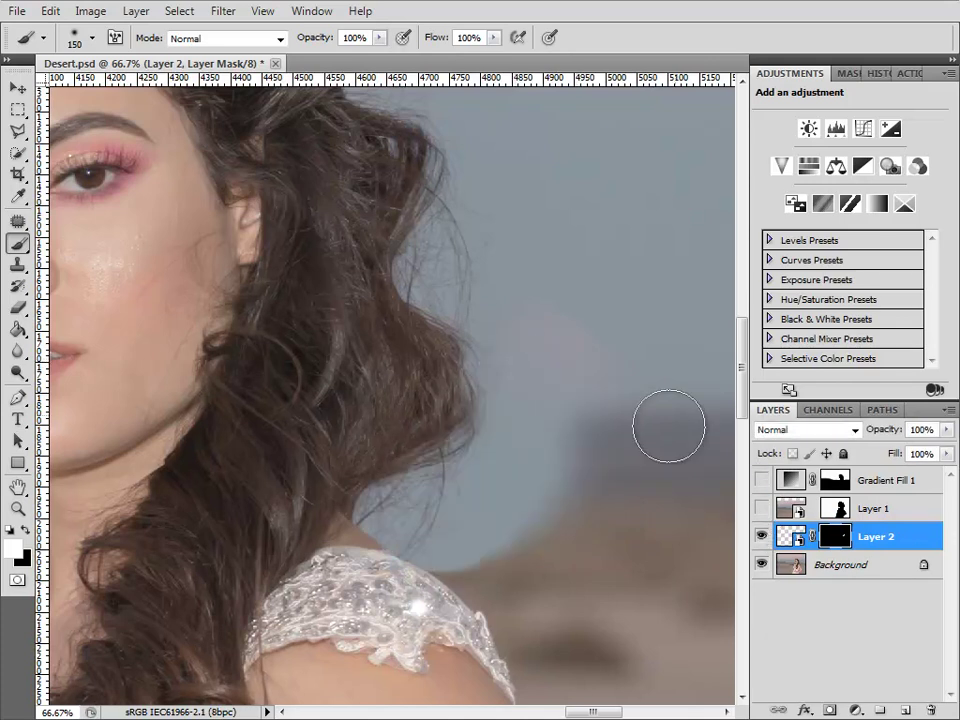
- Show Layer 1 and Gradient Fill 1 again over the hair and lace shoulder area
{"action": "left_click_drag", "start_coordinate": [568, 468], "coordinate": [465, 437]}
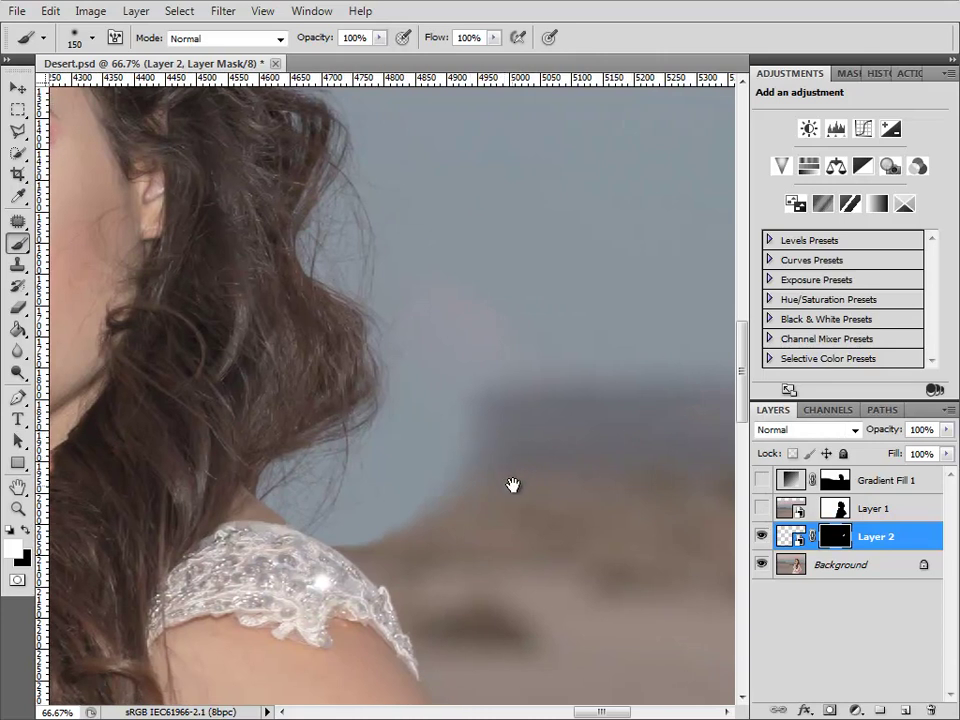
{"action": "left_click_drag", "start_coordinate": [545, 526], "coordinate": [429, 444]}
{"action": "left_click_drag", "start_coordinate": [404, 487], "coordinate": [525, 374]}
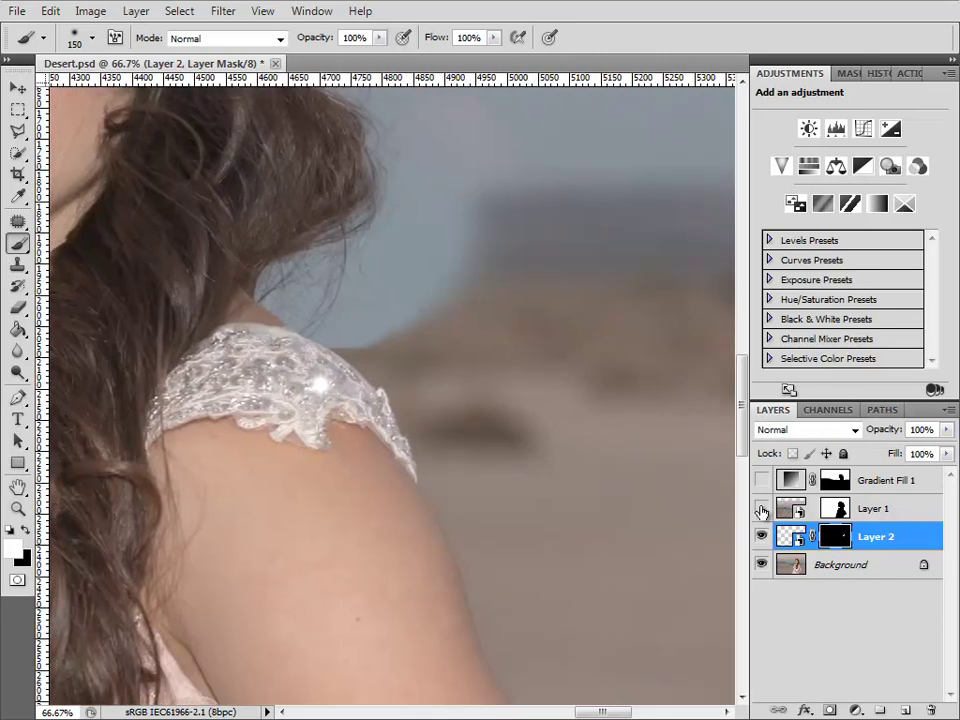
{"action": "left_click_drag", "start_coordinate": [472, 426], "coordinate": [539, 658]}
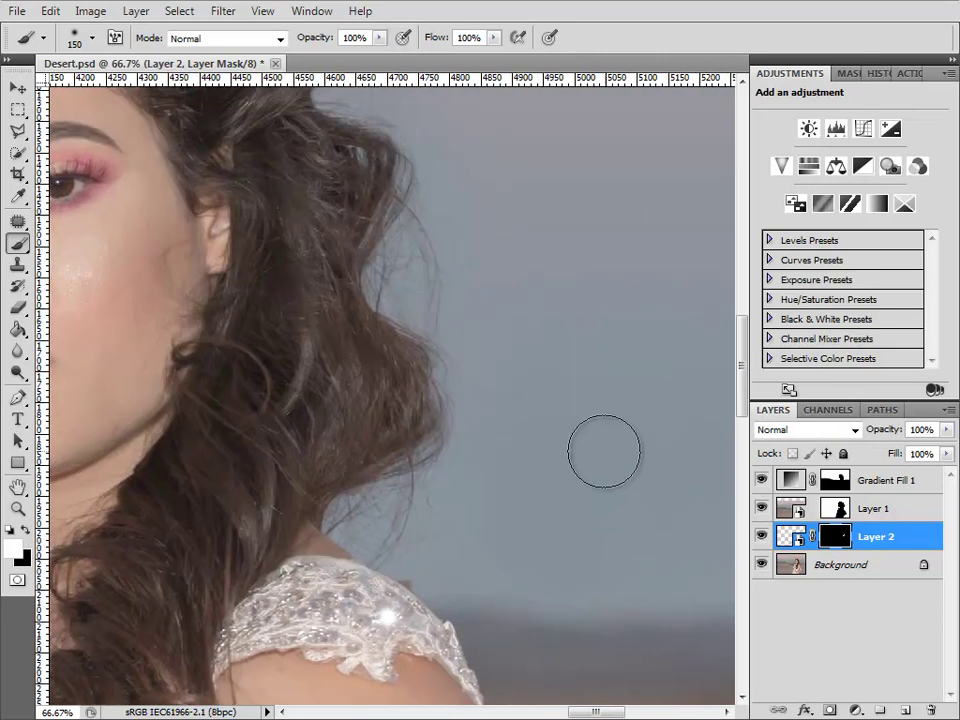
- Paint white on the Gradient Fill 1 mask over the brown remnant above the lace shoulder with a 9 px brush
{"action": "left_click", "coordinate": [862, 482]}
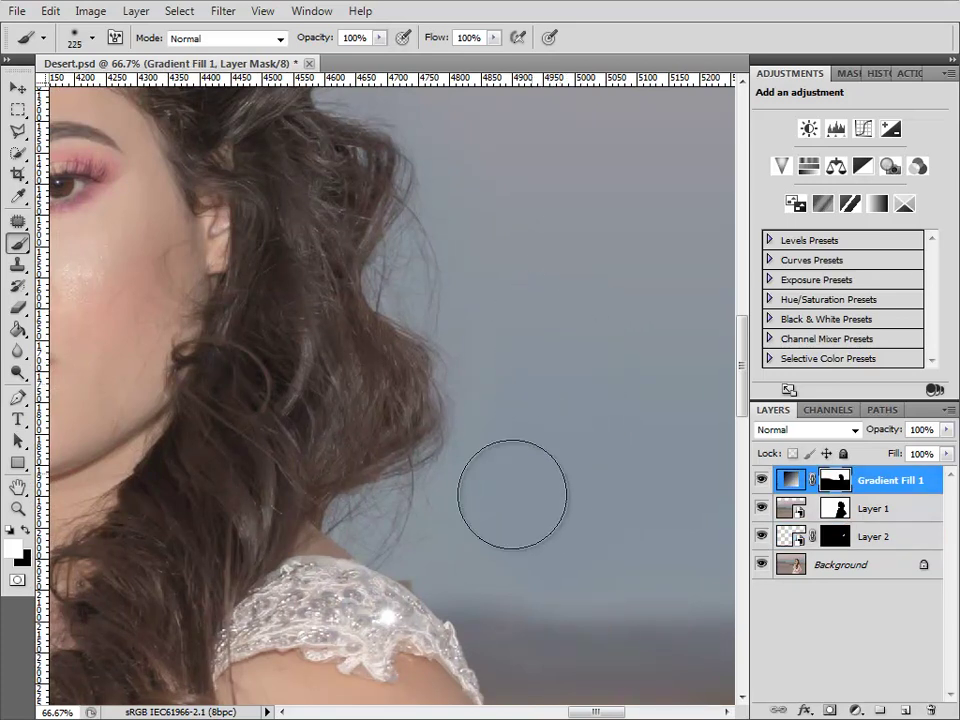
{"action": "key", "text": "bracketleft"}
{"action": "key", "text": "bracketleft"}
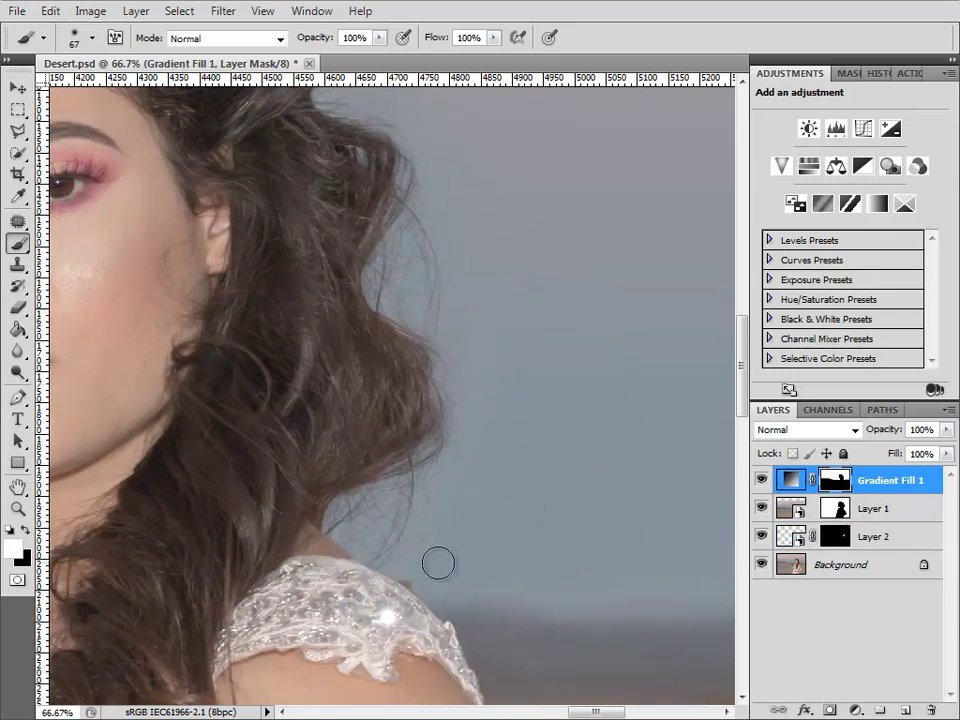
{"action": "key", "text": "ctrl+plus"}
{"action": "key", "text": "ctrl+plus"}
{"action": "left_click_drag", "start_coordinate": [438, 562], "coordinate": [425, 335]}
{"action": "left_click_drag", "start_coordinate": [495, 505], "coordinate": [471, 240]}
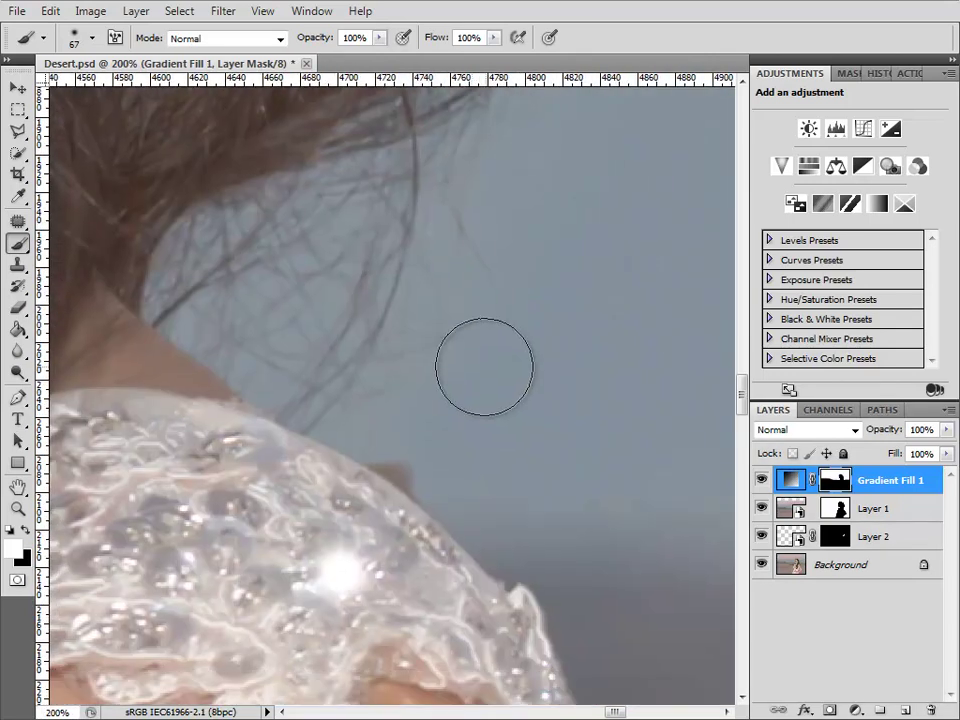
{"action": "key", "text": "bracketleft"}
{"action": "key", "text": "bracketleft"}
{"action": "key", "text": "bracketleft"}
{"action": "key", "text": "bracketleft"}
{"action": "key", "text": "bracketleft"}
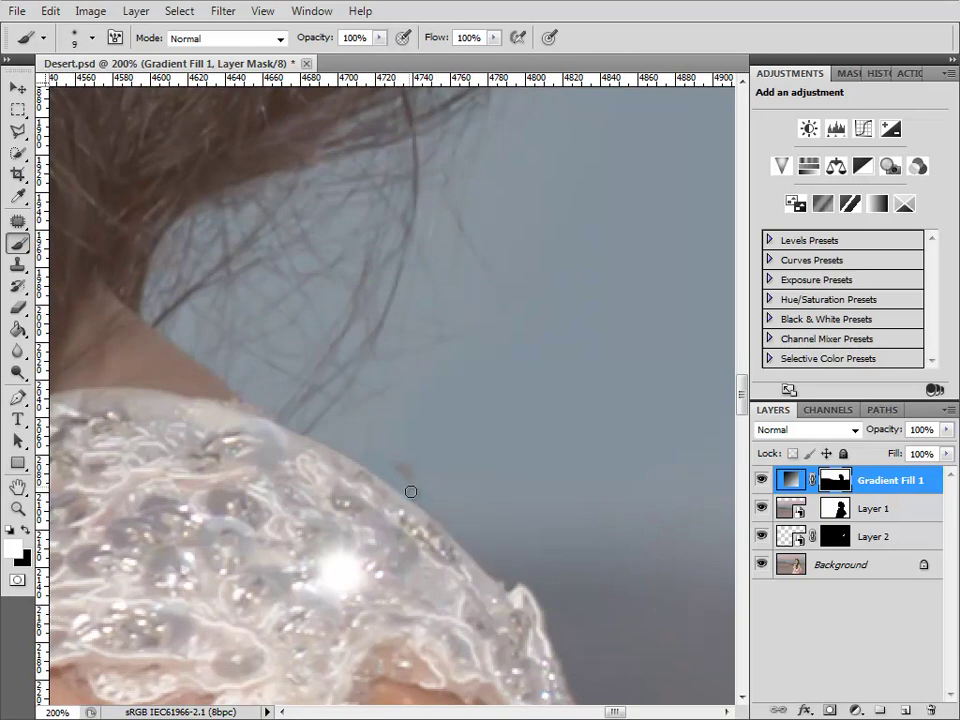
- Cover the rest of the brown fleck by the lace edge on the Gradient Fill 1 mask, growing the brush to 45 px
{"action": "key", "text": "bracketright"}
{"action": "key", "text": "bracketright"}
{"action": "key", "text": "bracketright"}
{"action": "key", "text": "bracketright"}
{"action": "key", "text": "bracketright"}
{"action": "key", "text": "bracketright"}
{"action": "key", "text": "bracketright"}
{"action": "key", "text": "bracketright"}
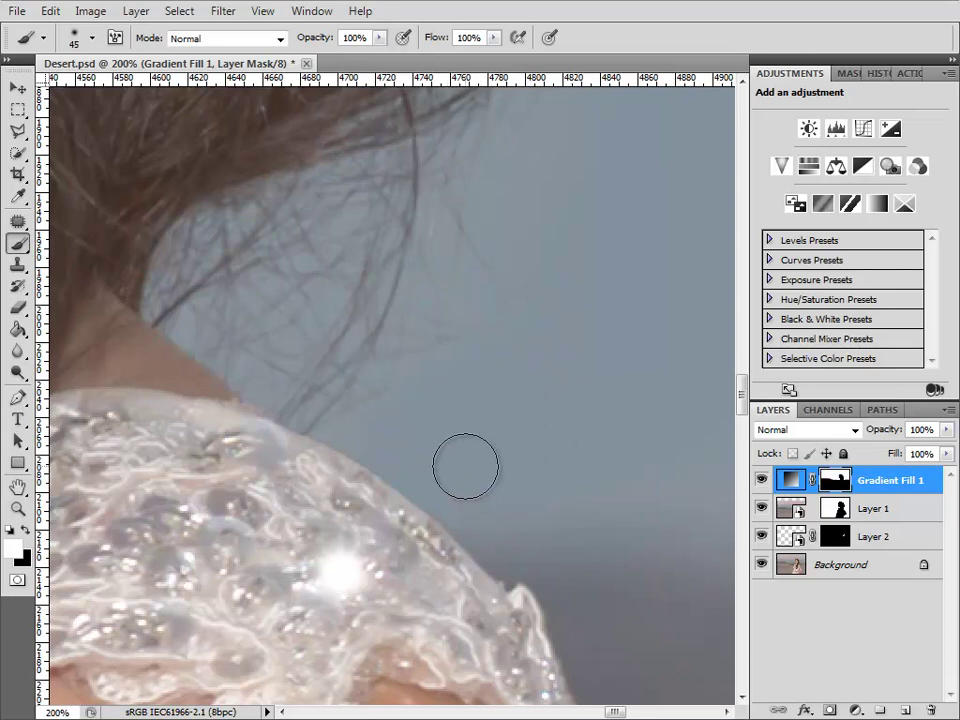
- Widen the white area on the Gradient Fill 1 mask into the sky beyond the shoulder, enlarging the brush to 150 px
{"action": "key", "text": "bracketright"}
{"action": "key", "text": "bracketright"}
{"action": "key", "text": "bracketright"}
{"action": "key", "text": "bracketright"}
{"action": "key", "text": "bracketright"}
{"action": "key", "text": "bracketright"}
{"action": "key", "text": "bracketright"}
{"action": "key", "text": "bracketright"}
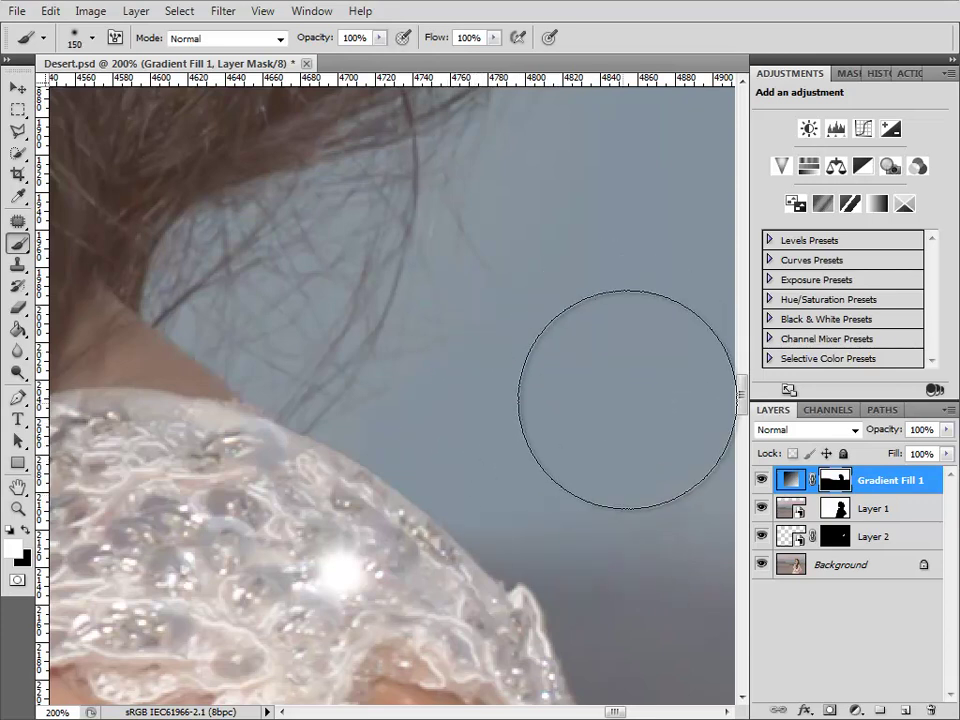
- Paint white at 10% opacity on the Gradient Fill 1 mask over the loose hair strands with a 67 px brush
{"action": "key", "text": "1"}
{"action": "key", "text": "bracketleft"}
{"action": "key", "text": "bracketleft"}
{"action": "key", "text": "bracketleft"}
{"action": "key", "text": "bracketleft"}
{"action": "key", "text": "bracketleft"}
{"action": "mouse_move", "coordinate": [432, 220]}
{"action": "left_mouse_down"}
{"action": "mouse_move", "coordinate": [348, 355]}
{"action": "mouse_move", "coordinate": [410, 243]}
{"action": "mouse_move", "coordinate": [412, 177]}
{"action": "mouse_move", "coordinate": [495, 158]}
{"action": "mouse_move", "coordinate": [405, 268]}
{"action": "mouse_move", "coordinate": [391, 342]}
{"action": "left_mouse_up"}
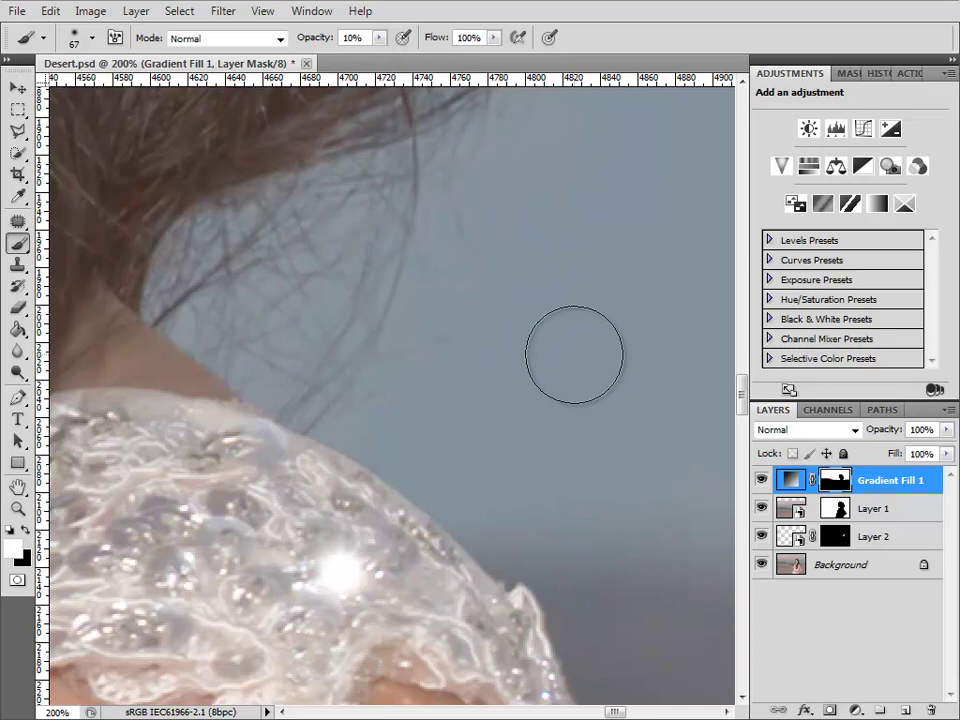
- Check the Gradient Fill 1 mask coverage around the hair and shoulder with the mask overlay, and hide the overlay again
{"action": "key", "text": "ctrl+minus"}
{"action": "key", "text": "ctrl+minus"}
{"action": "key", "text": "ctrl+minus"}
{"action": "key", "text": "backslash"}
{"action": "key", "text": "backslash"}
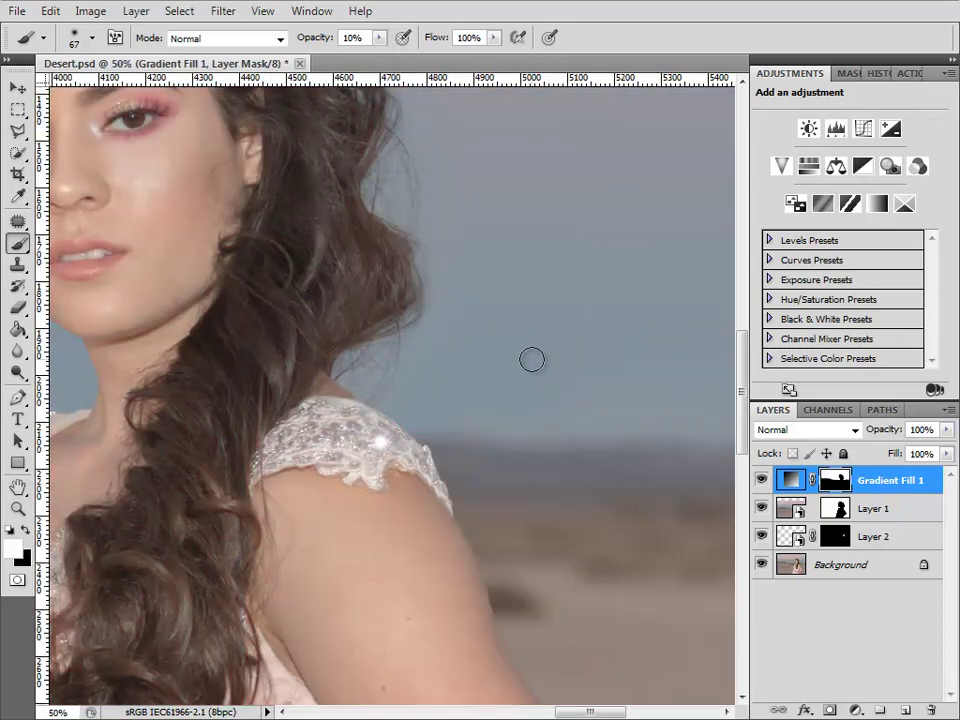
- Blend the Gradient Fill 1 mask into the sky beside the hair at 10% opacity, enlarging the brush to 225 px
{"action": "key", "text": "bracketright"}
{"action": "key", "text": "bracketright"}
{"action": "key", "text": "bracketright"}
{"action": "key", "text": "bracketright"}
{"action": "key", "text": "bracketright"}
{"action": "key", "text": "bracketright"}
{"action": "key", "text": "bracketright"}
{"action": "key", "text": "bracketright"}
{"action": "key", "text": "bracketright"}
{"action": "left_click_drag", "start_coordinate": [654, 354], "coordinate": [506, 339]}
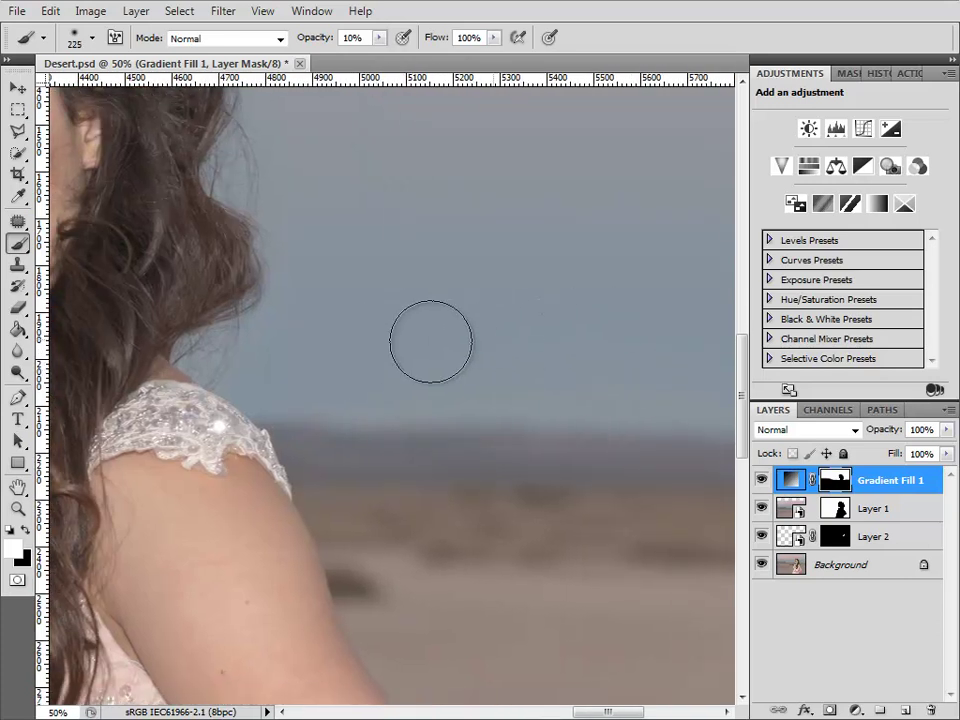
- Compare the full edited image with the original Background alone, and with Gradient Fill 1 hidden
{"action": "key", "text": "ctrl+minus"}
{"action": "key", "text": "ctrl+minus"}
{"action": "key", "text": "ctrl+minus"}
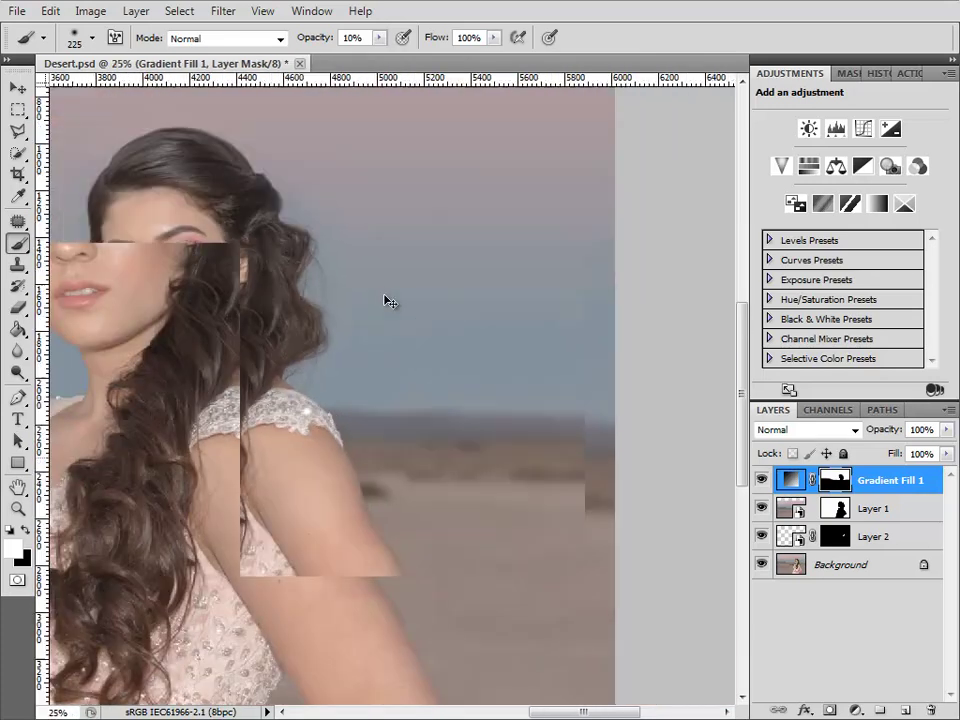
{"action": "left_click_drag", "start_coordinate": [467, 506], "coordinate": [590, 496]}
{"action": "key", "text": "ctrl+minus"}
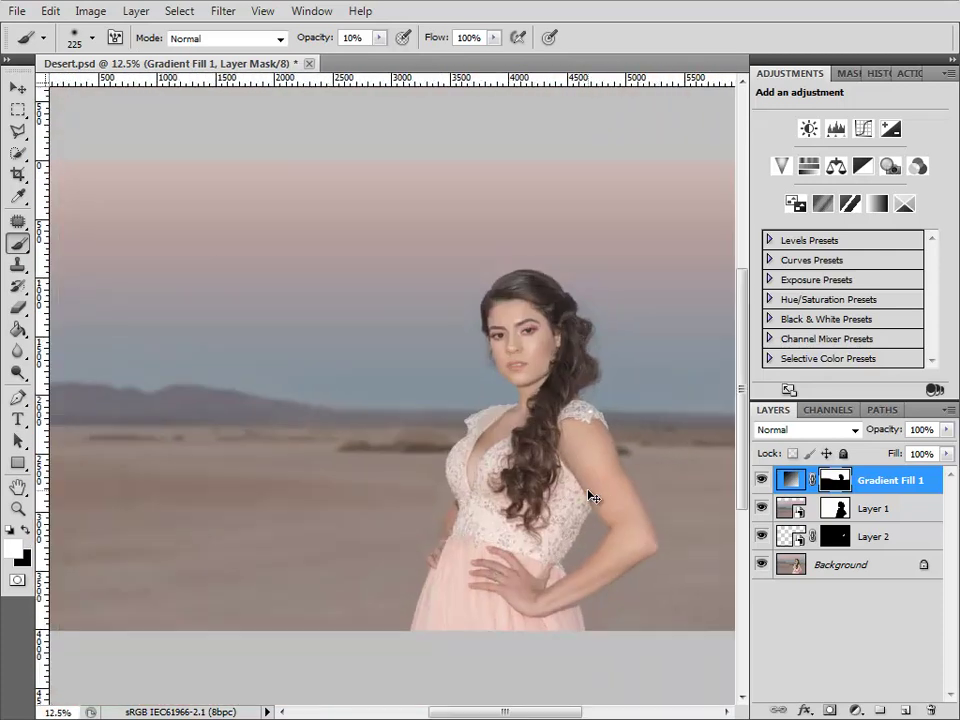
{"action": "left_click", "coordinate": [762, 566], "text": "alt"}
{"action": "left_click", "coordinate": [763, 566], "text": "alt"}
{"action": "left_click", "coordinate": [762, 566], "text": "alt"}
{"action": "left_click", "coordinate": [763, 566], "text": "alt"}
{"action": "left_click", "coordinate": [762, 566], "text": "alt"}
{"action": "left_click", "coordinate": [764, 565], "text": "alt"}
{"action": "left_click", "coordinate": [762, 482]}
{"action": "left_click", "coordinate": [762, 486]}
- Paint black at 10% opacity on the Gradient Fill 1 mask over the crown and side hair, with brushes from 150 to 335 px
{"action": "key", "text": "ctrl+plus"}
{"action": "key", "text": "ctrl+plus"}
{"action": "key", "text": "ctrl+plus"}
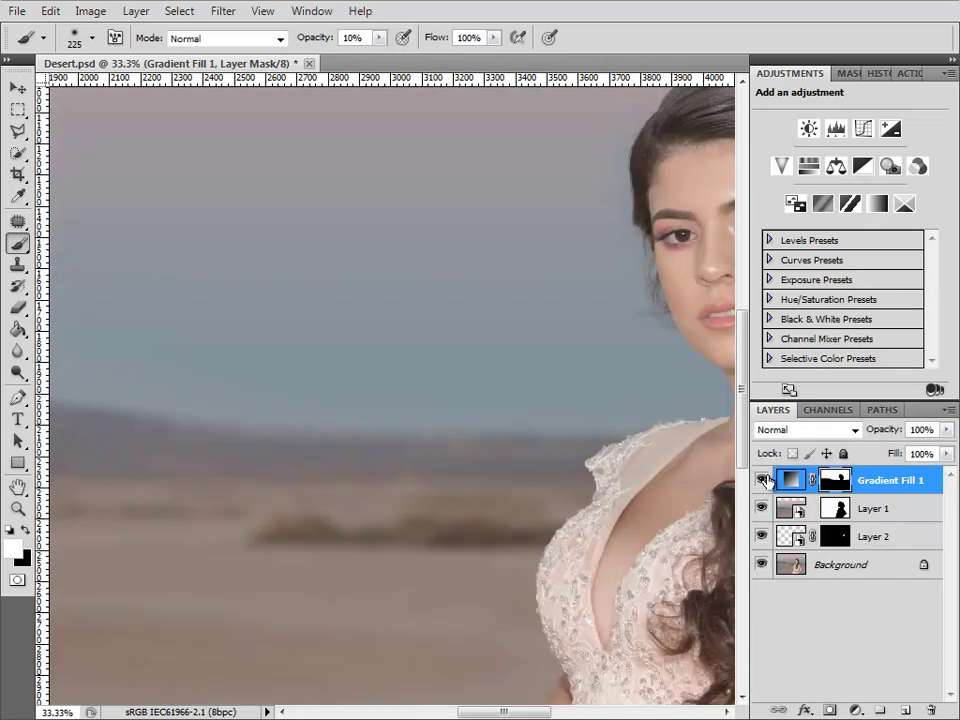
{"action": "left_click_drag", "start_coordinate": [476, 383], "coordinate": [101, 635]}
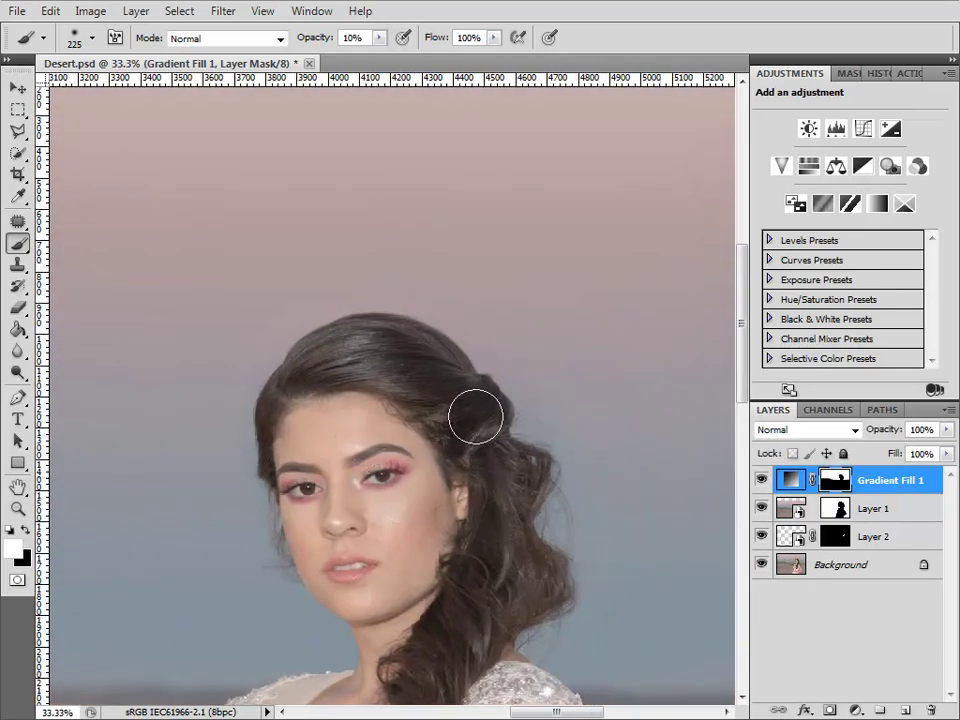
{"action": "key", "text": "x"}
{"action": "key", "text": "bracketleft"}
{"action": "key", "text": "bracketleft"}
{"action": "key", "text": "bracketleft"}
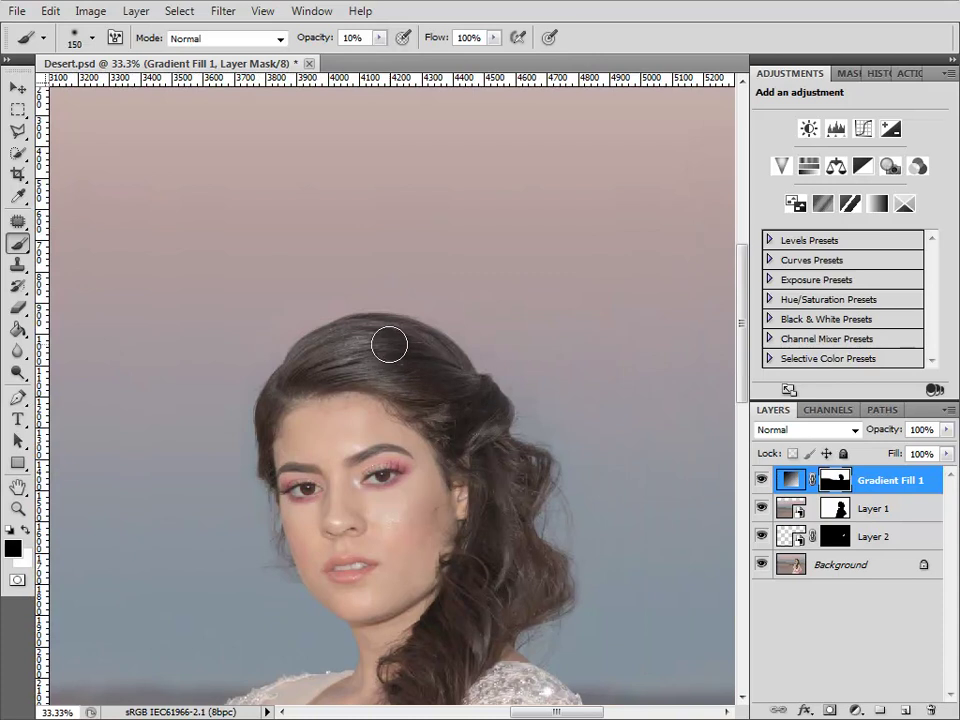
{"action": "mouse_move", "coordinate": [364, 333]}
{"action": "left_mouse_down"}
{"action": "mouse_move", "coordinate": [298, 378]}
{"action": "mouse_move", "coordinate": [277, 434]}
{"action": "mouse_move", "coordinate": [287, 442]}
{"action": "mouse_move", "coordinate": [362, 336]}
{"action": "mouse_move", "coordinate": [428, 351]}
{"action": "mouse_move", "coordinate": [473, 389]}
{"action": "left_mouse_up"}
{"action": "key", "text": "bracketright"}
{"action": "key", "text": "bracketright"}
{"action": "key", "text": "bracketright"}
{"action": "key", "text": "bracketright"}
{"action": "key", "text": "bracketright"}
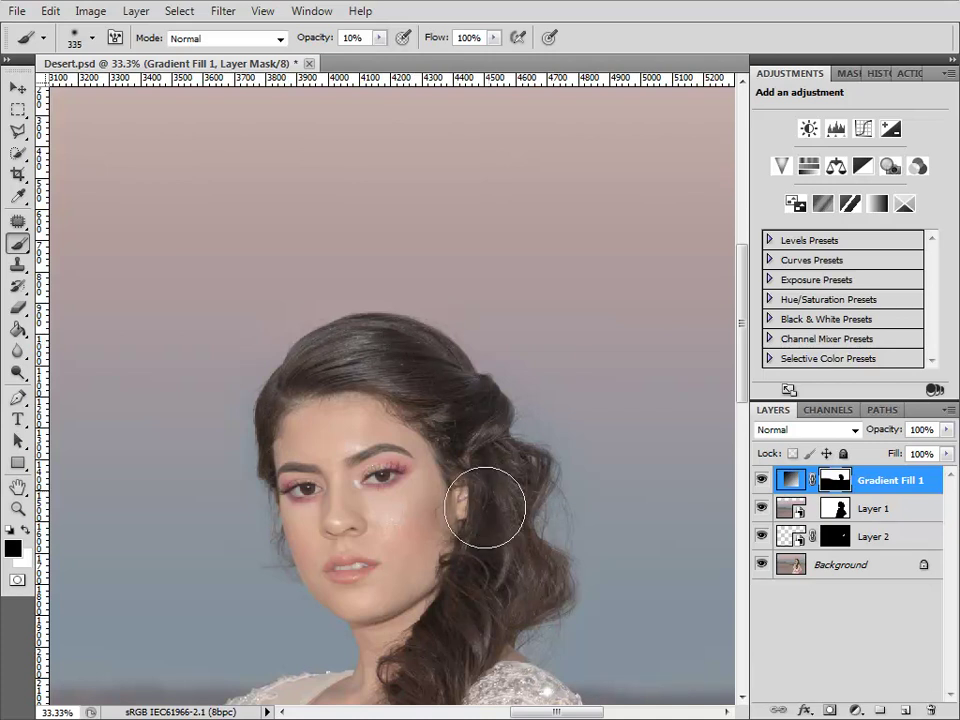
- Continue the 10% black on the Gradient Fill 1 mask over the hairline and face, growing the brush from 225 to 335 px
{"action": "key", "text": "bracketleft"}
{"action": "key", "text": "bracketleft"}
{"action": "key", "text": "bracketleft"}
{"action": "key", "text": "bracketleft"}
{"action": "key", "text": "bracketleft"}
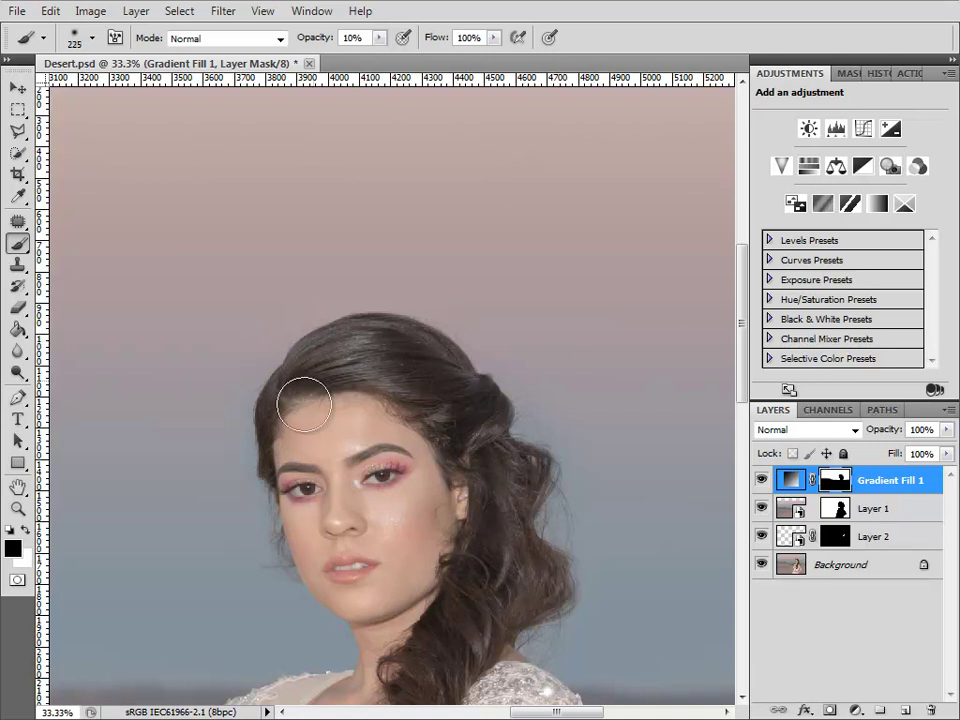
{"action": "key", "text": "bracketright"}
{"action": "key", "text": "bracketright"}
{"action": "key", "text": "bracketright"}
{"action": "key", "text": "bracketright"}
{"action": "key", "text": "bracketright"}
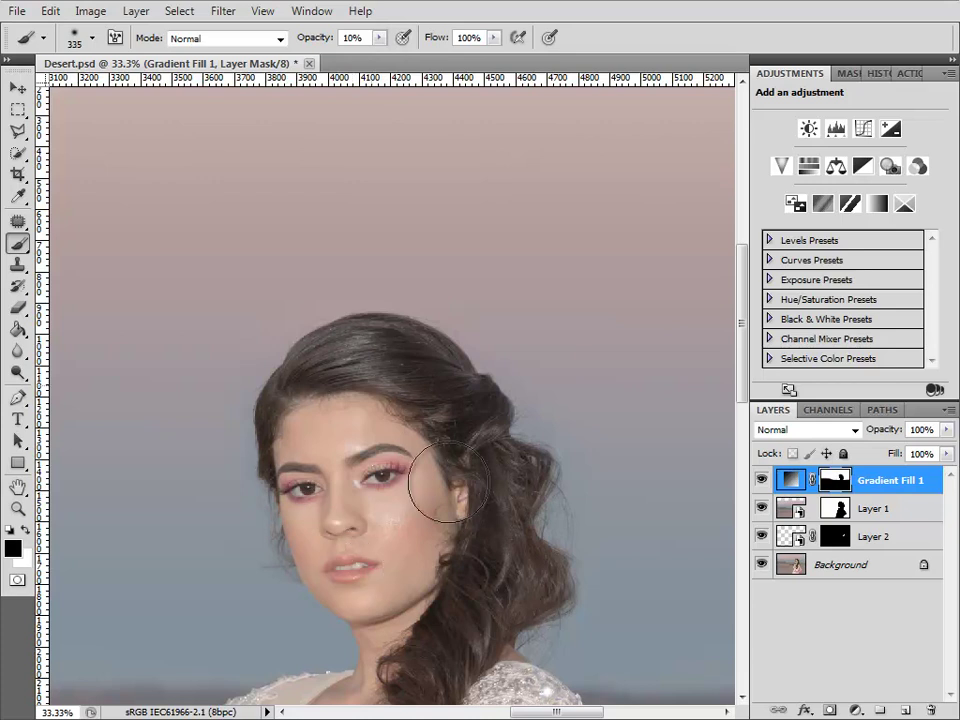
- Compare the retouched woman and background with the original Background layer at several zoom levels
{"action": "key", "text": "ctrl+minus"}
{"action": "left_click_drag", "start_coordinate": [470, 489], "coordinate": [535, 427]}
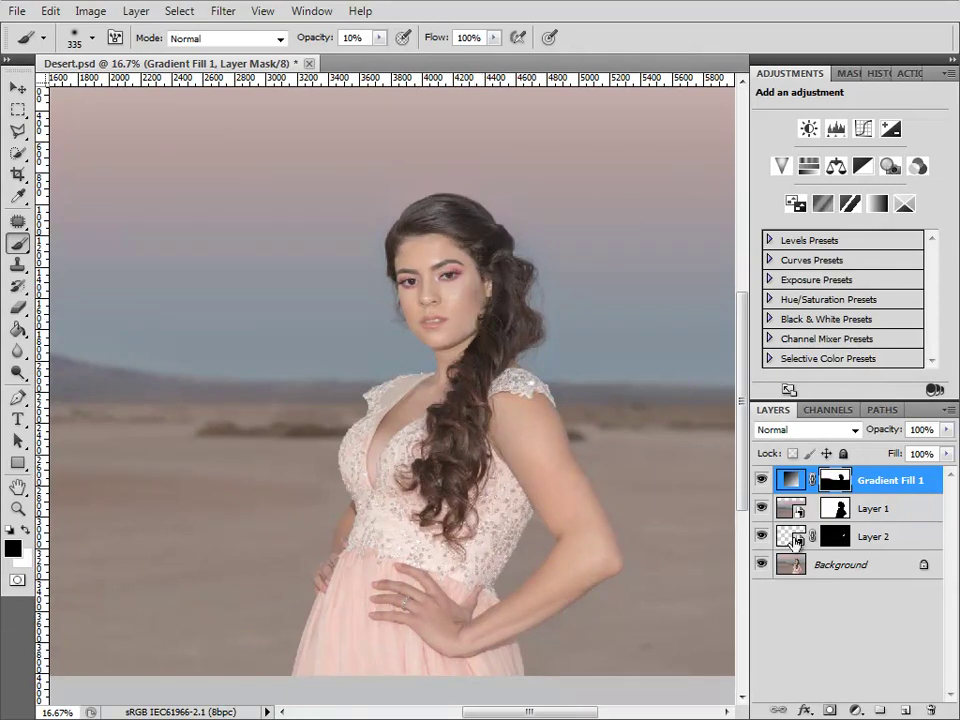
{"action": "left_click", "coordinate": [761, 565], "text": "alt"}
{"action": "left_click", "coordinate": [761, 565], "text": "alt"}
{"action": "key", "text": "bracketleft"}
{"action": "key", "text": "bracketleft"}
{"action": "key", "text": "bracketleft"}
{"action": "key", "text": "bracketleft"}
{"action": "key", "text": "bracketleft"}
{"action": "left_click", "coordinate": [762, 564]}
{"action": "left_click", "coordinate": [762, 564]}
{"action": "left_click", "coordinate": [762, 564]}
{"action": "left_click", "coordinate": [762, 564]}
{"action": "key", "text": "ctrl+minus"}
{"action": "key", "text": "ctrl+minus"}
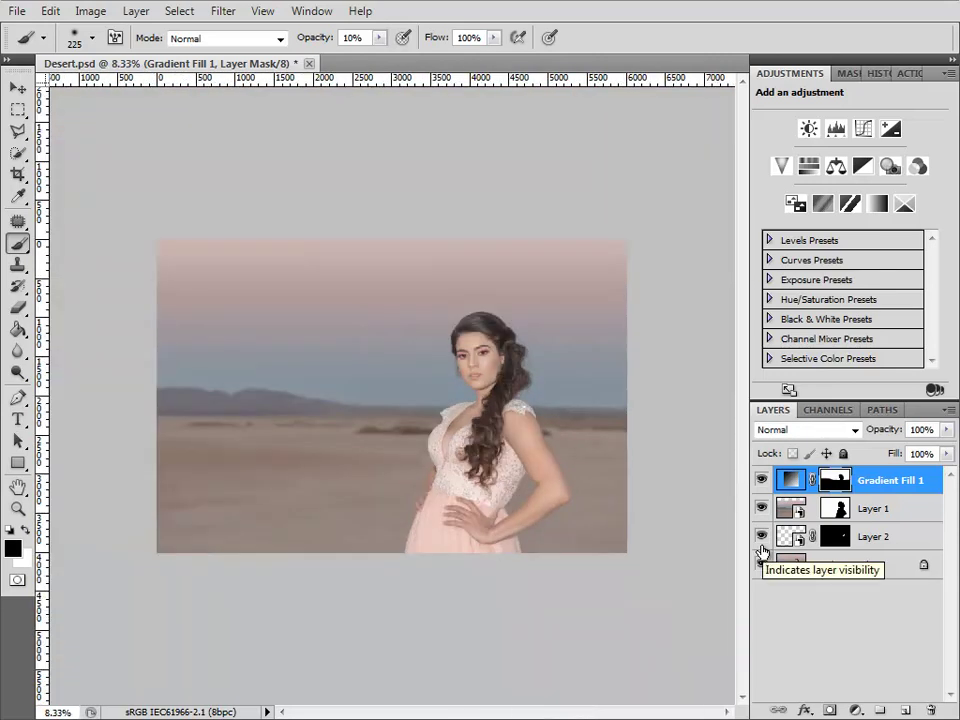
{"action": "key", "text": "ctrl+plus"}
{"action": "left_click", "coordinate": [762, 564]}
{"action": "left_click", "coordinate": [762, 564]}
{"action": "left_click", "coordinate": [762, 564]}
{"action": "left_click", "coordinate": [762, 564]}
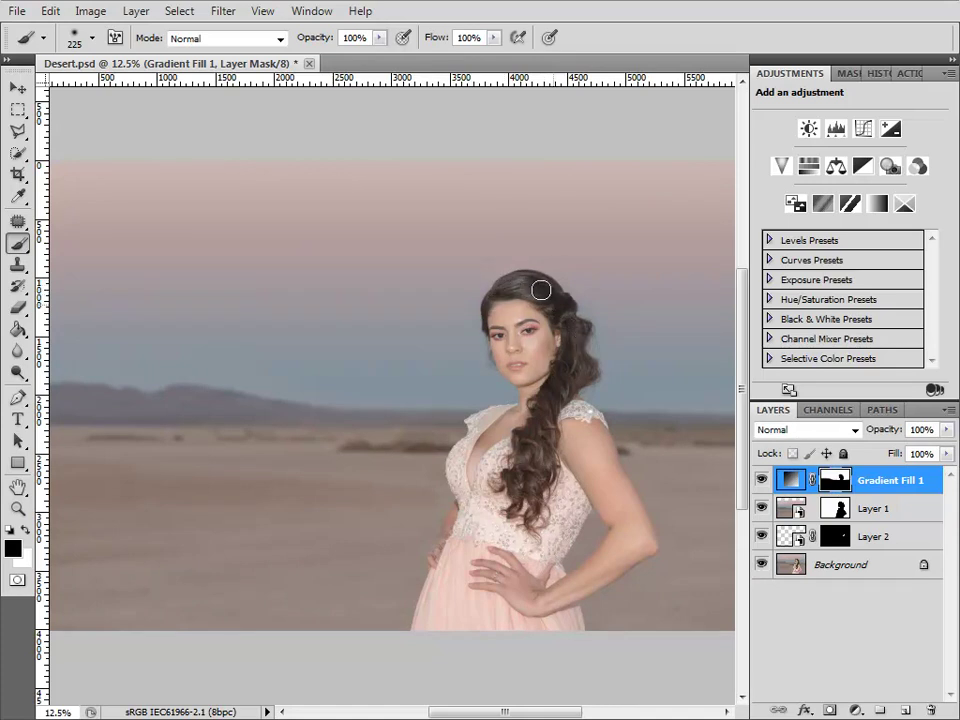
- Alternate repeatedly between the Background alone and all layers to compare the horizon height and sky
{"action": "left_click", "coordinate": [765, 565], "text": "alt"}
{"action": "left_click", "coordinate": [764, 564], "text": "alt"}
{"action": "left_click", "coordinate": [764, 564], "text": "alt"}
{"action": "left_click", "coordinate": [763, 562], "text": "alt"}
{"action": "left_click", "coordinate": [764, 566], "text": "alt"}
{"action": "left_click", "coordinate": [763, 566], "text": "alt"}
{"action": "left_click", "coordinate": [763, 567], "text": "alt"}
{"action": "left_click", "coordinate": [763, 570], "text": "alt"}
{"action": "left_click", "coordinate": [763, 569], "text": "alt"}
{"action": "left_click", "coordinate": [764, 566], "text": "alt"}
{"action": "left_click", "coordinate": [763, 567], "text": "alt"}
{"action": "left_click", "coordinate": [763, 569], "text": "alt"}
{"action": "left_click", "coordinate": [763, 572], "text": "alt"}
{"action": "left_click", "coordinate": [764, 570], "text": "alt"}
{"action": "left_click", "coordinate": [763, 569], "text": "alt"}
{"action": "left_click", "coordinate": [763, 569], "text": "alt"}
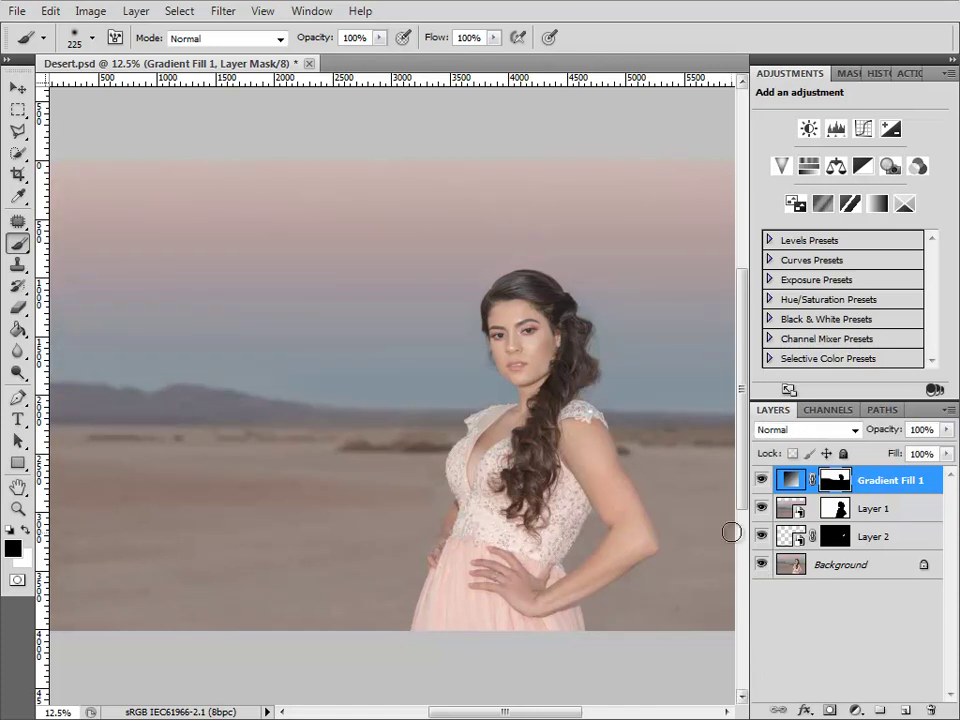
{"action": "left_click", "coordinate": [762, 568], "text": "alt"}
{"action": "left_click", "coordinate": [765, 570], "text": "alt"}
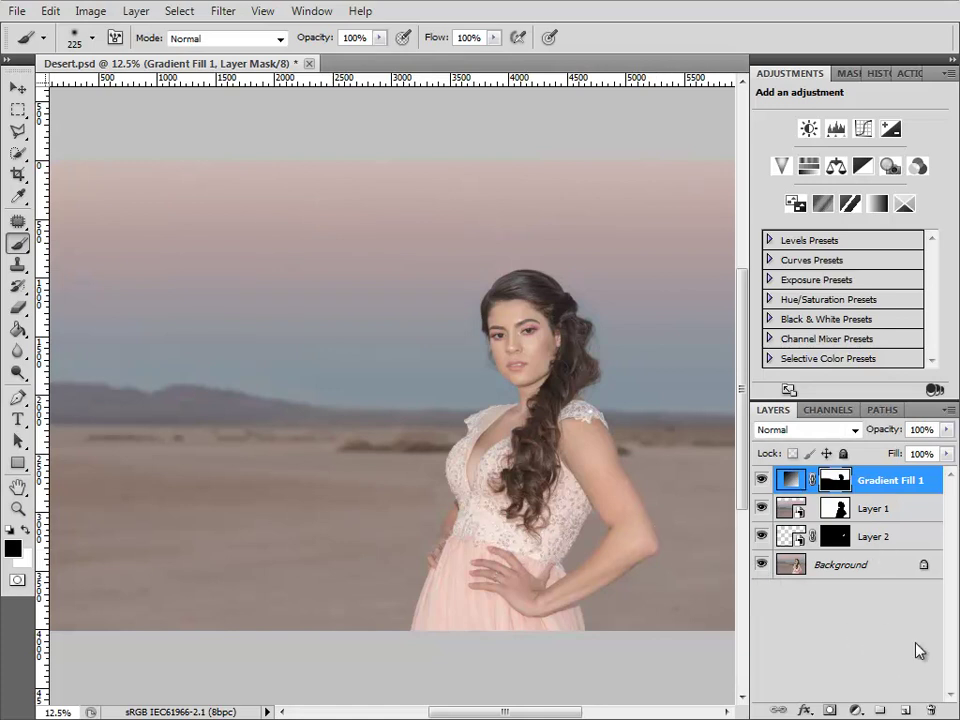
- Add a gray Pattern Fill layer at 100% scale and clip it to Gradient Fill 1
{"action": "left_click", "coordinate": [855, 709]}
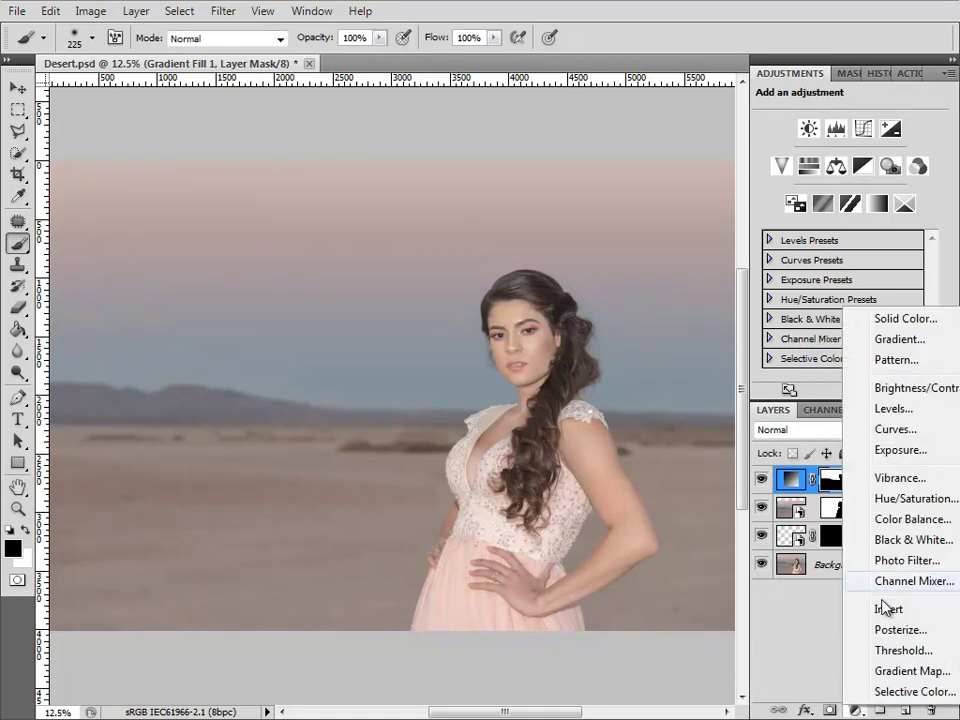
{"action": "left_click", "coordinate": [896, 360]}
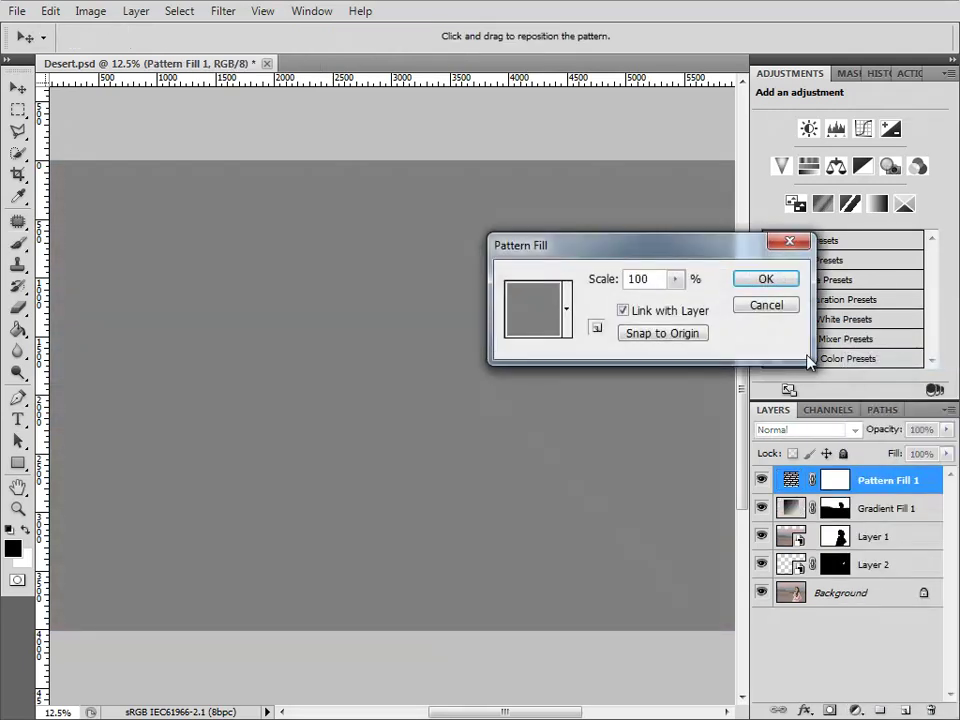
{"action": "left_click", "coordinate": [763, 279]}
{"action": "key", "text": "b"}
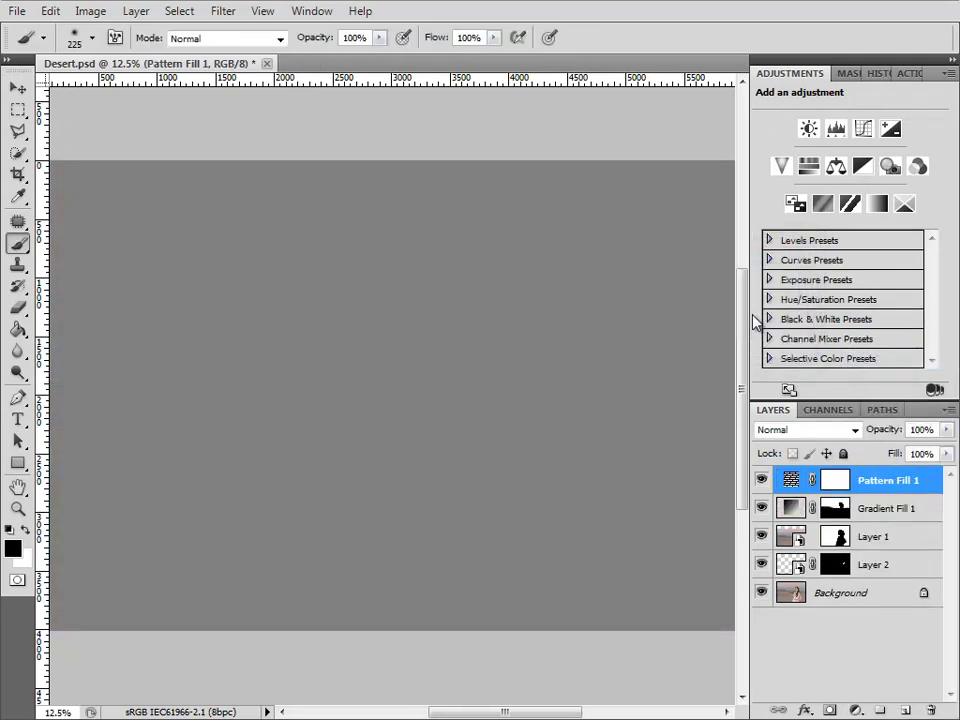
{"action": "key", "text": "ctrl+alt+g"}
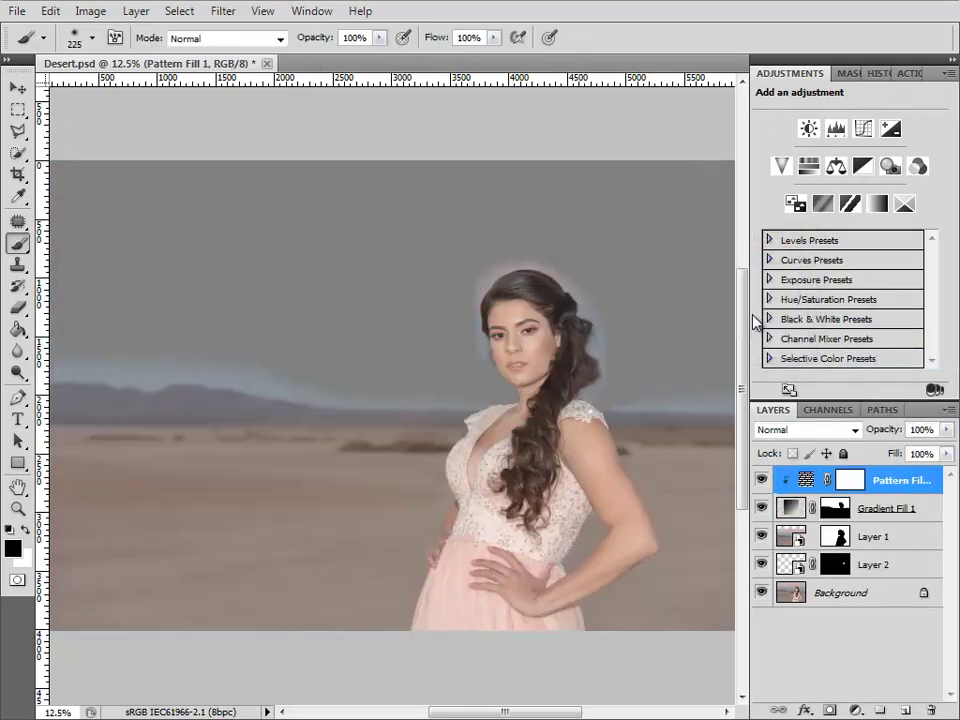
- Set the Pattern Fill layer's blend mode to Linear Light and its opacity to 5%
{"action": "left_click", "coordinate": [800, 430]}
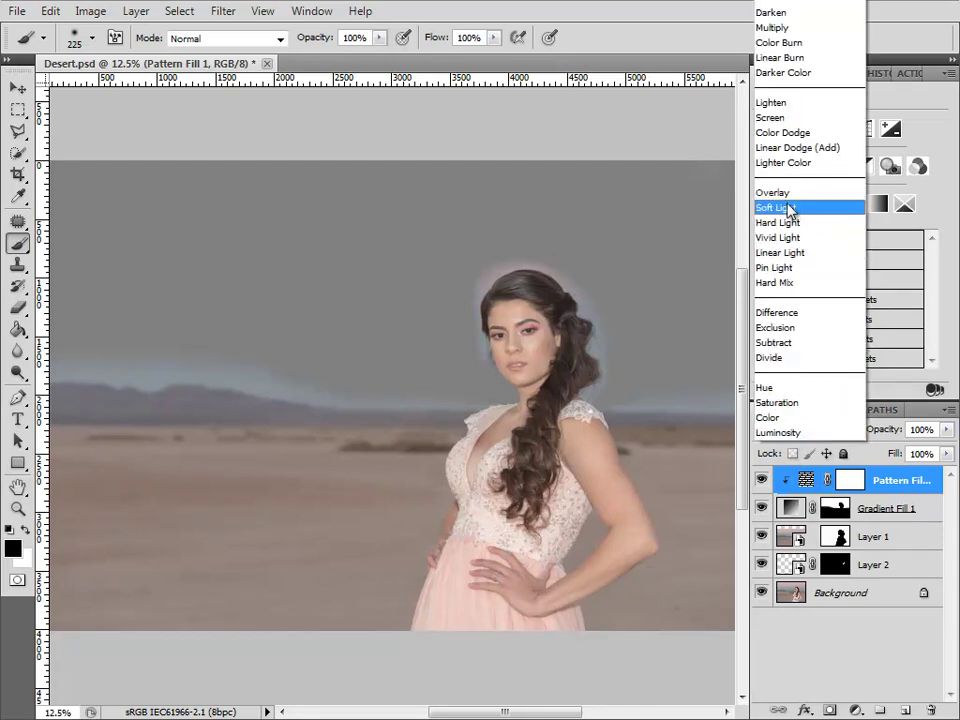
{"action": "left_click", "coordinate": [785, 252]}
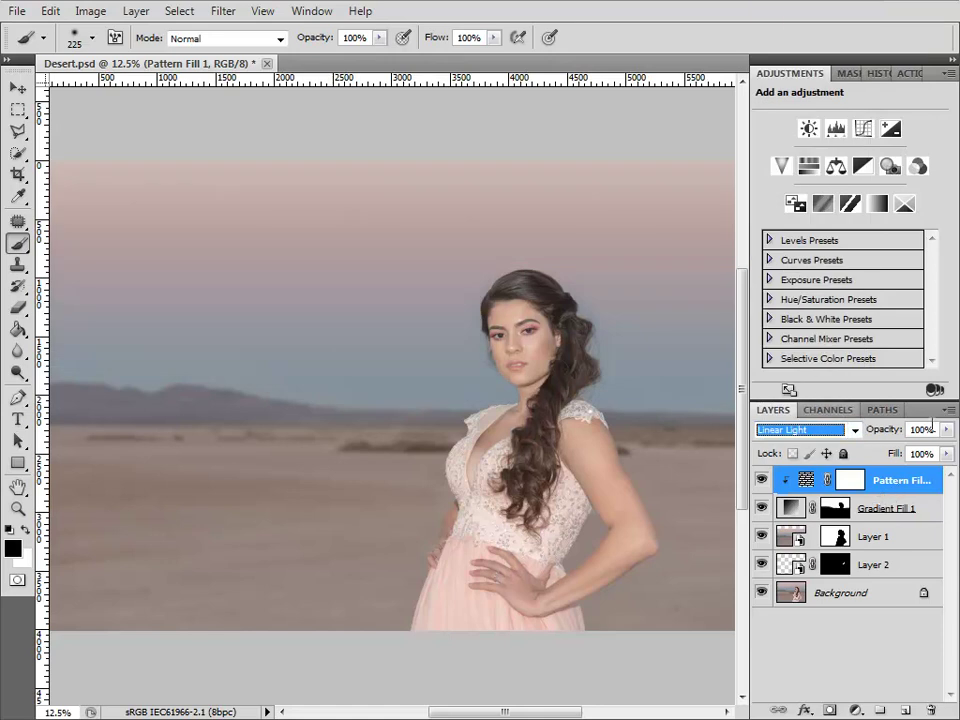
{"action": "left_click", "coordinate": [921, 429]}
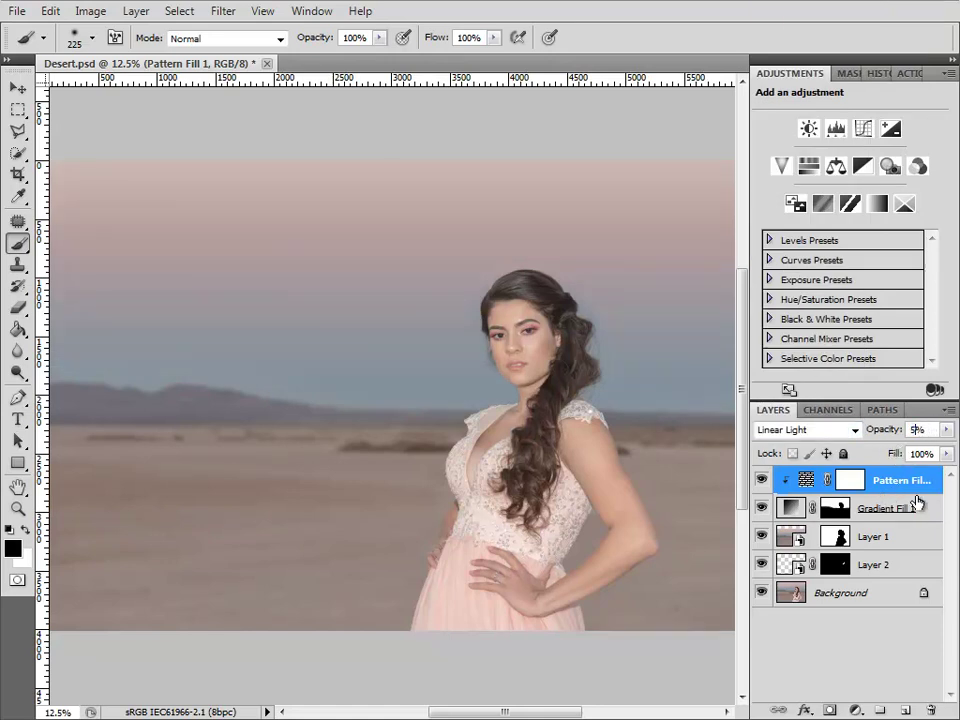
{"action": "left_click", "coordinate": [874, 508]}
{"action": "left_click", "coordinate": [927, 488]}
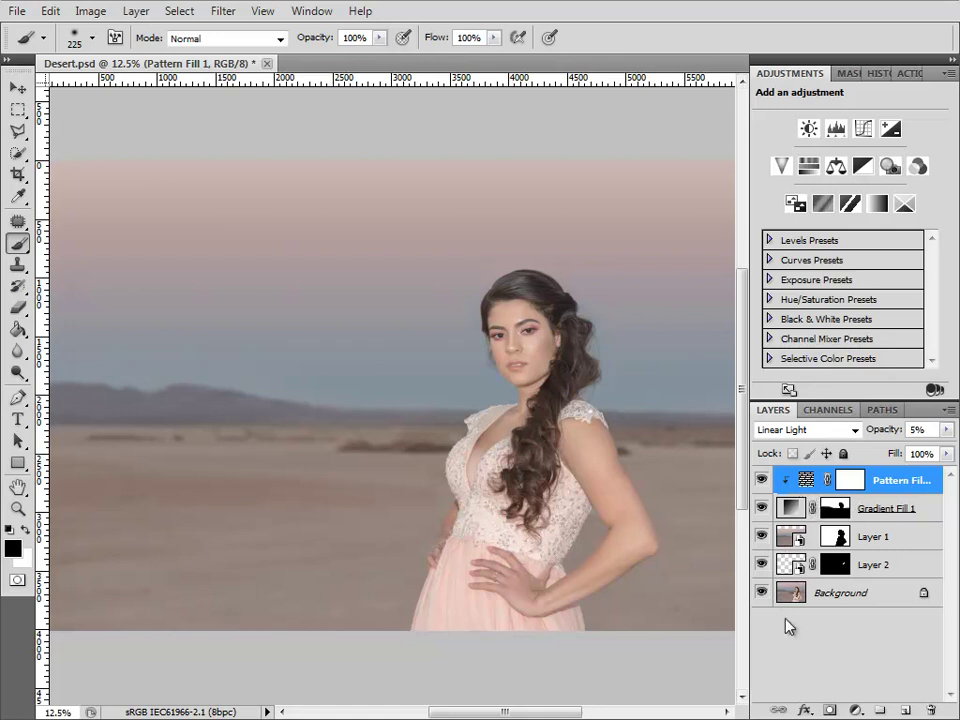
- Compare the finished composite, including the clipped pattern layer, with the original Background alone
{"action": "left_click", "coordinate": [761, 594], "text": "alt"}
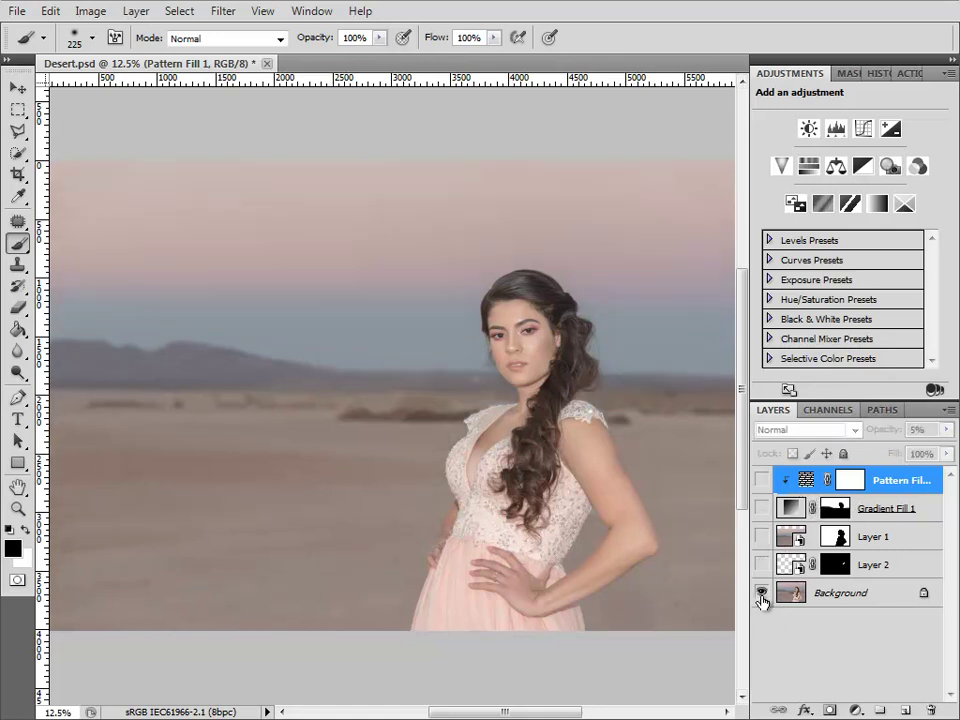
{"action": "left_click", "coordinate": [761, 594], "text": "alt"}
{"action": "left_click", "coordinate": [761, 594], "text": "alt"}
{"action": "left_click", "coordinate": [761, 594], "text": "alt"}
{"action": "left_click", "coordinate": [761, 594], "text": "alt"}
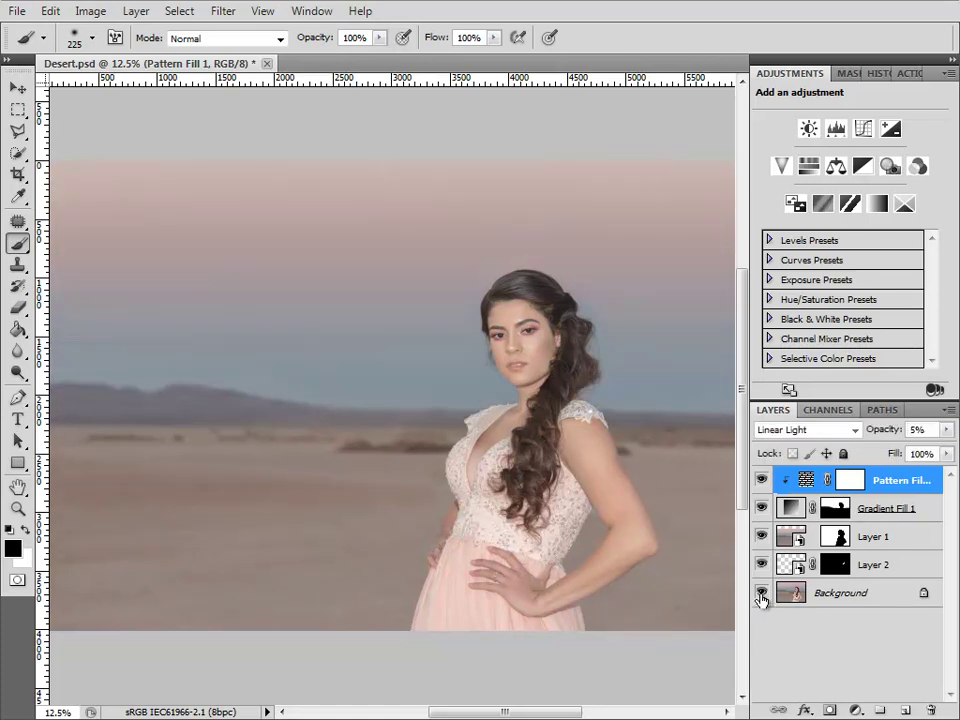
{"action": "left_click", "coordinate": [761, 594], "text": "alt"}
{"action": "left_click", "coordinate": [761, 594], "text": "alt"}
{"action": "left_click", "coordinate": [761, 594], "text": "alt"}
{"action": "left_click", "coordinate": [761, 594], "text": "alt"}
{"action": "left_click", "coordinate": [761, 594], "text": "alt"}
{"action": "left_click", "coordinate": [761, 594], "text": "alt"}
{"action": "left_click", "coordinate": [761, 594], "text": "alt"}
{"action": "left_click", "coordinate": [762, 594], "text": "alt"}
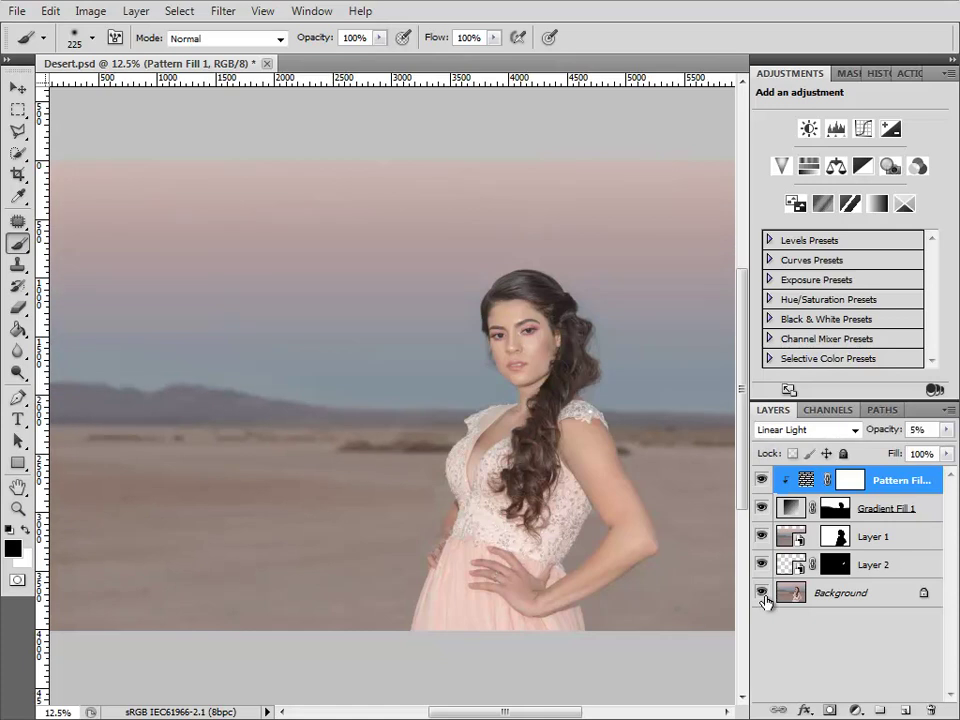